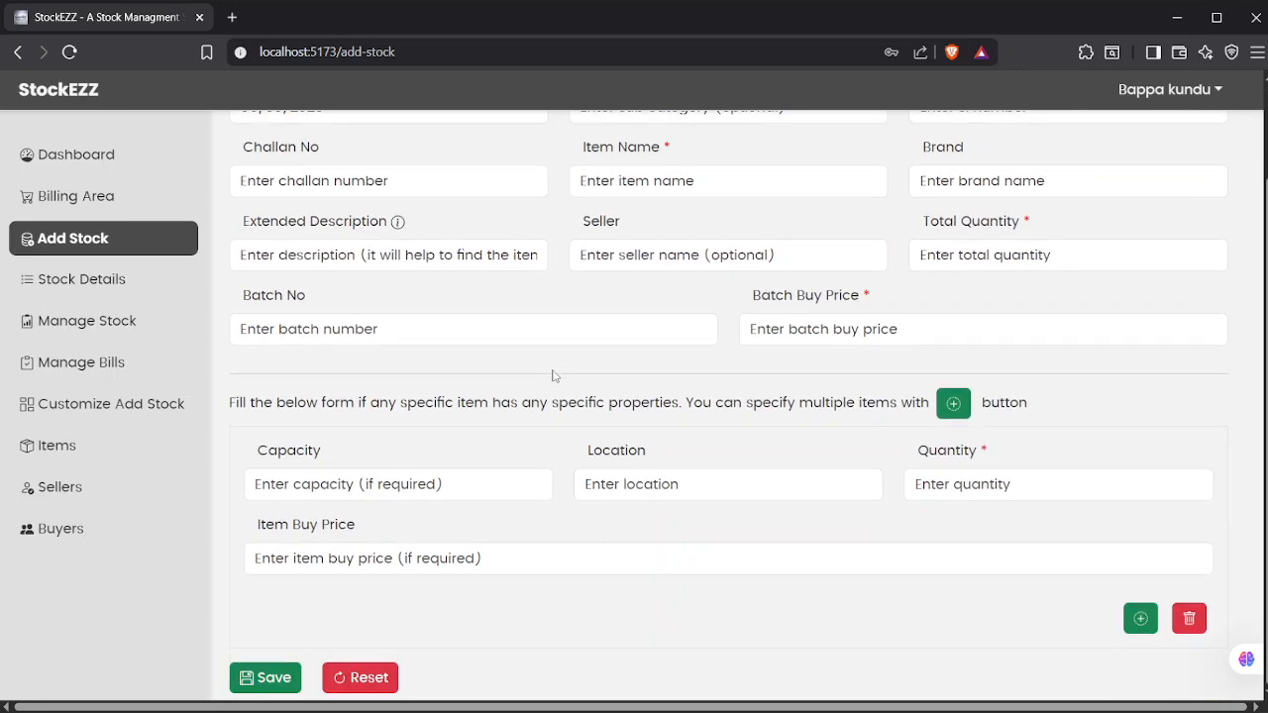
# - Review which batch and lot fields are switched on in the Customize Add Stock settings
pyautogui.click(134, 401)
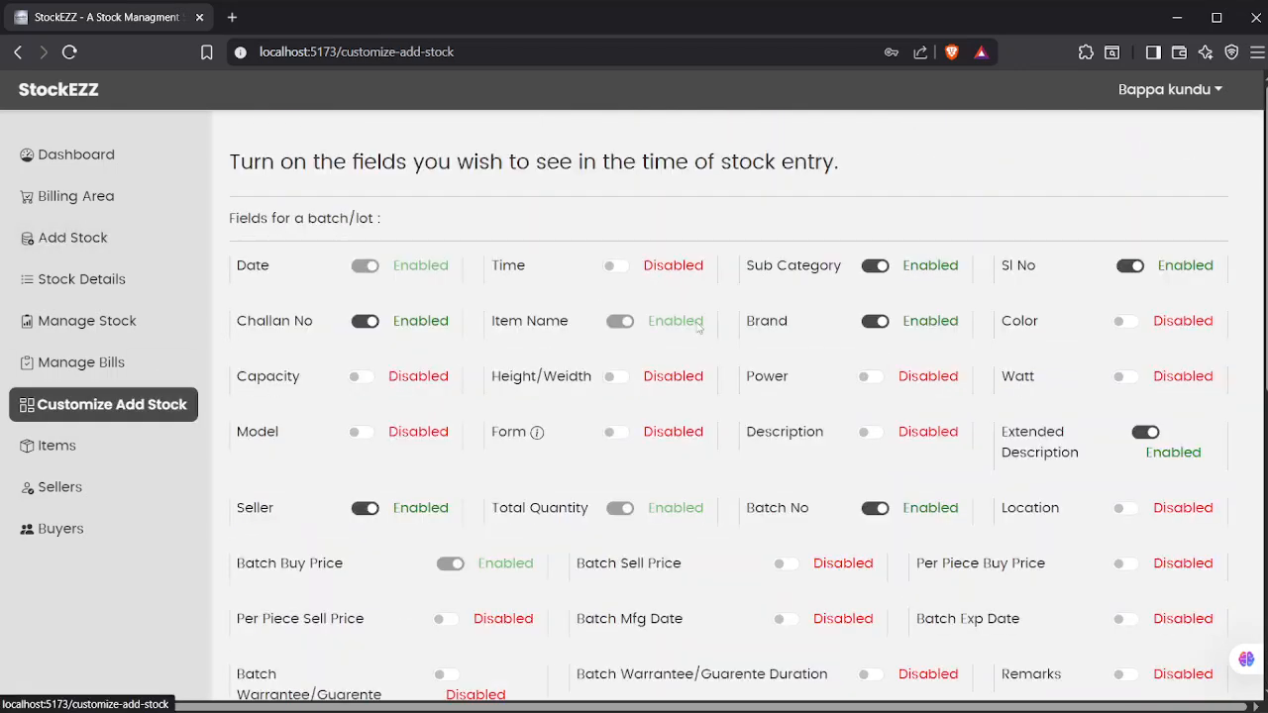
pyautogui.scroll(-5, 698, 317)
pyautogui.scroll(5, 680, 543)
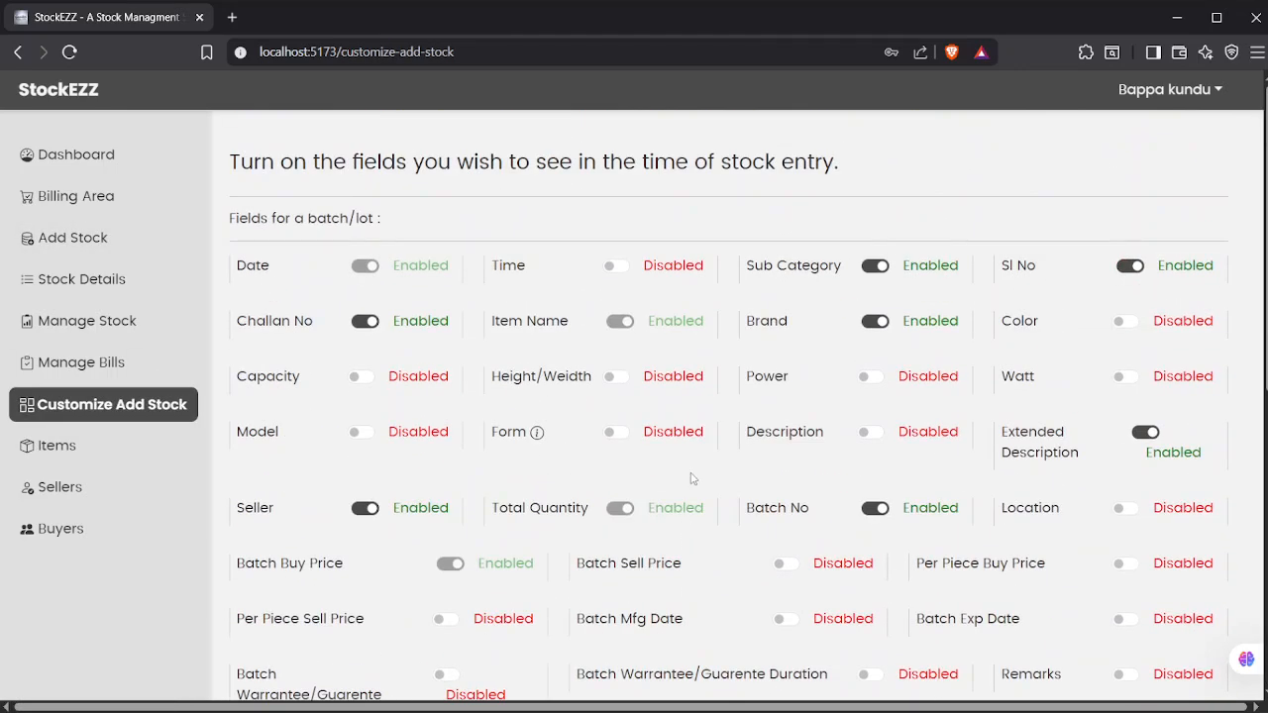
# - Open the Add Stock form and look over its batch fields and the specific-item section
pyautogui.click(89, 248)
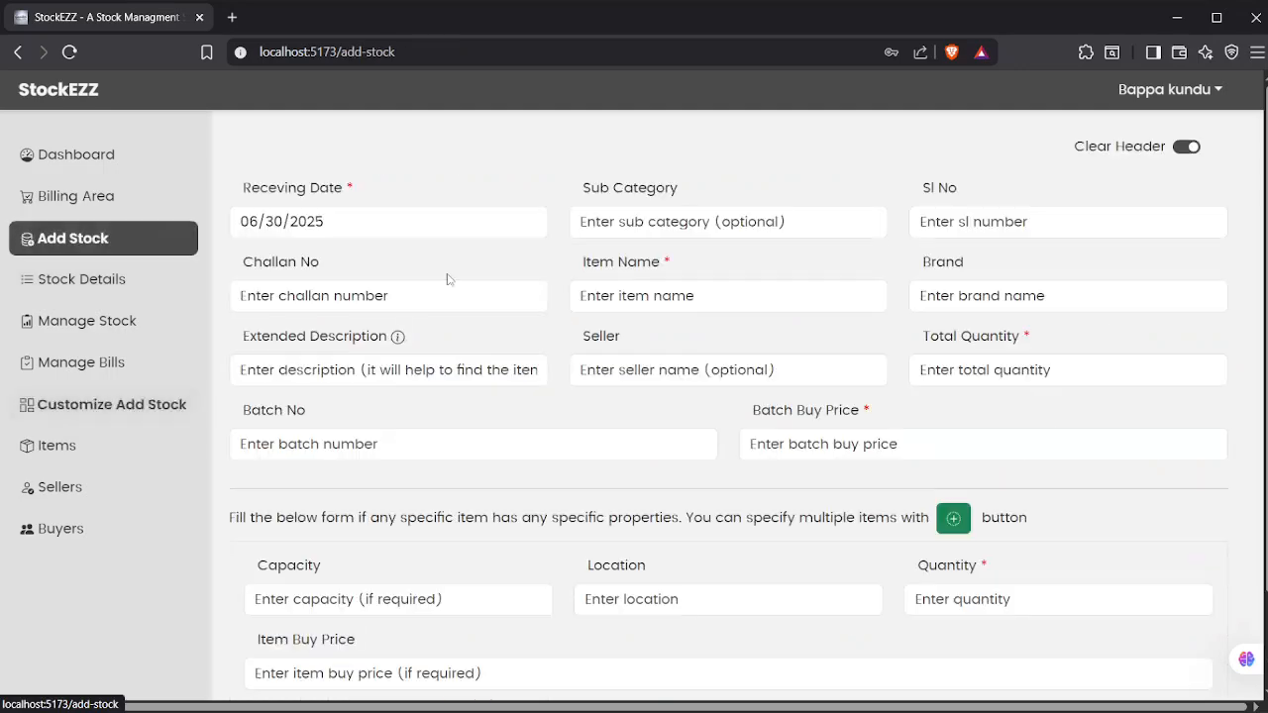
pyautogui.scroll(-2, 555, 311)
pyautogui.scroll(1, 783, 354)
pyautogui.scroll(1, 782, 354)
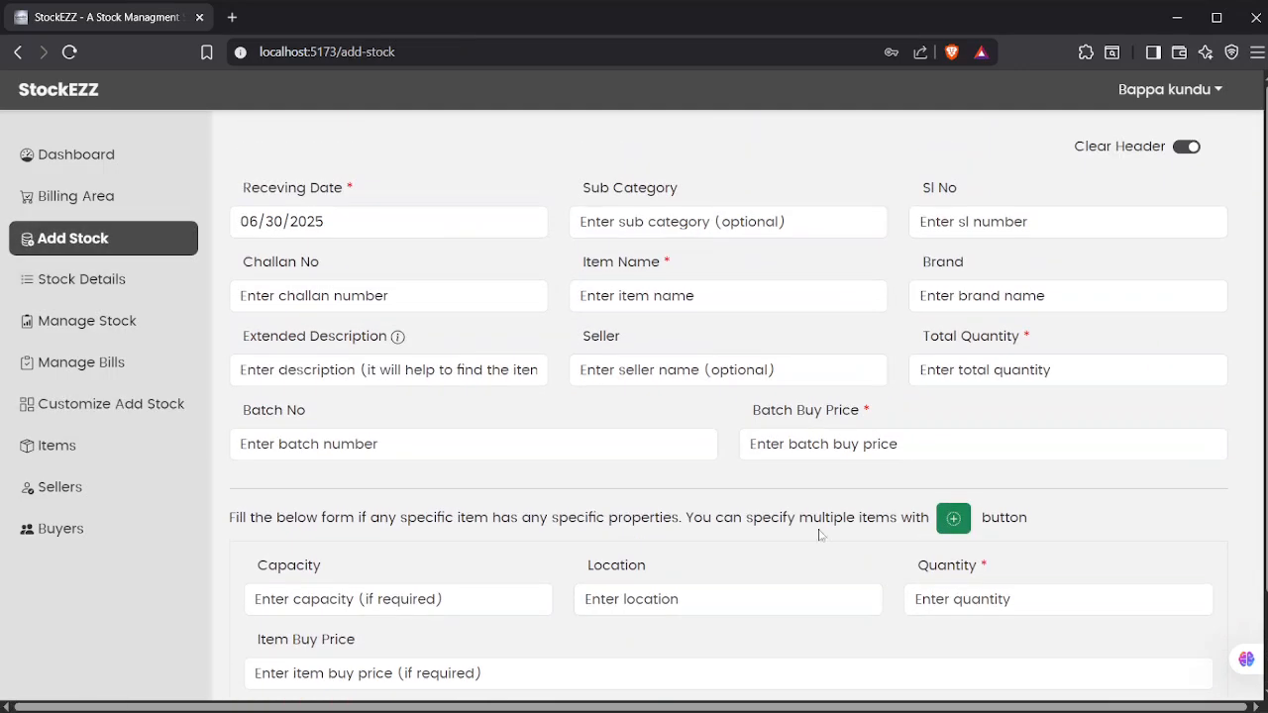
pyautogui.scroll(-2, 879, 402)
pyautogui.scroll(2, 872, 402)
# - Switch to the StockEZZ Demo Data Hardware workbook in Excel and go to the first Sub Category entry in cell A2
pyautogui.hotkey('alt', 'Tab')
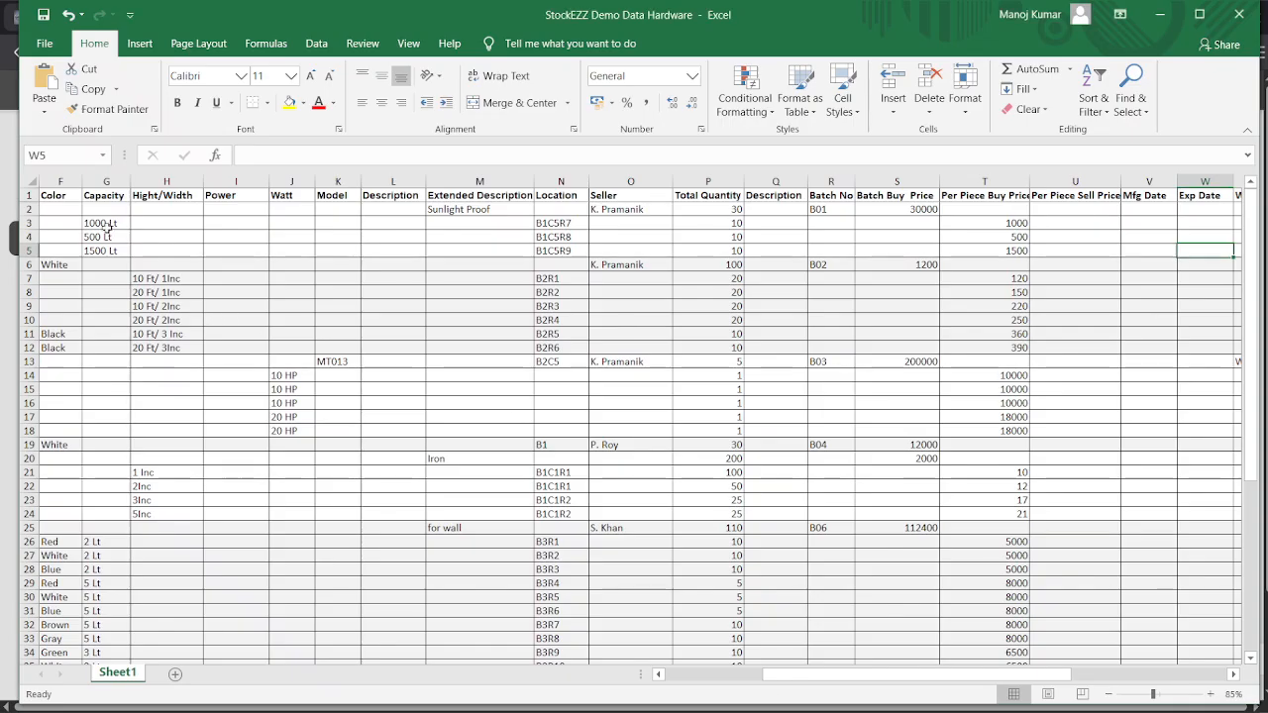
pyautogui.click(197, 248)
pyautogui.press('Left')
pyautogui.press('Left')
pyautogui.press('Left')
pyautogui.press('Left')
pyautogui.press('Left')
pyautogui.press('Left')
pyautogui.press('Left')
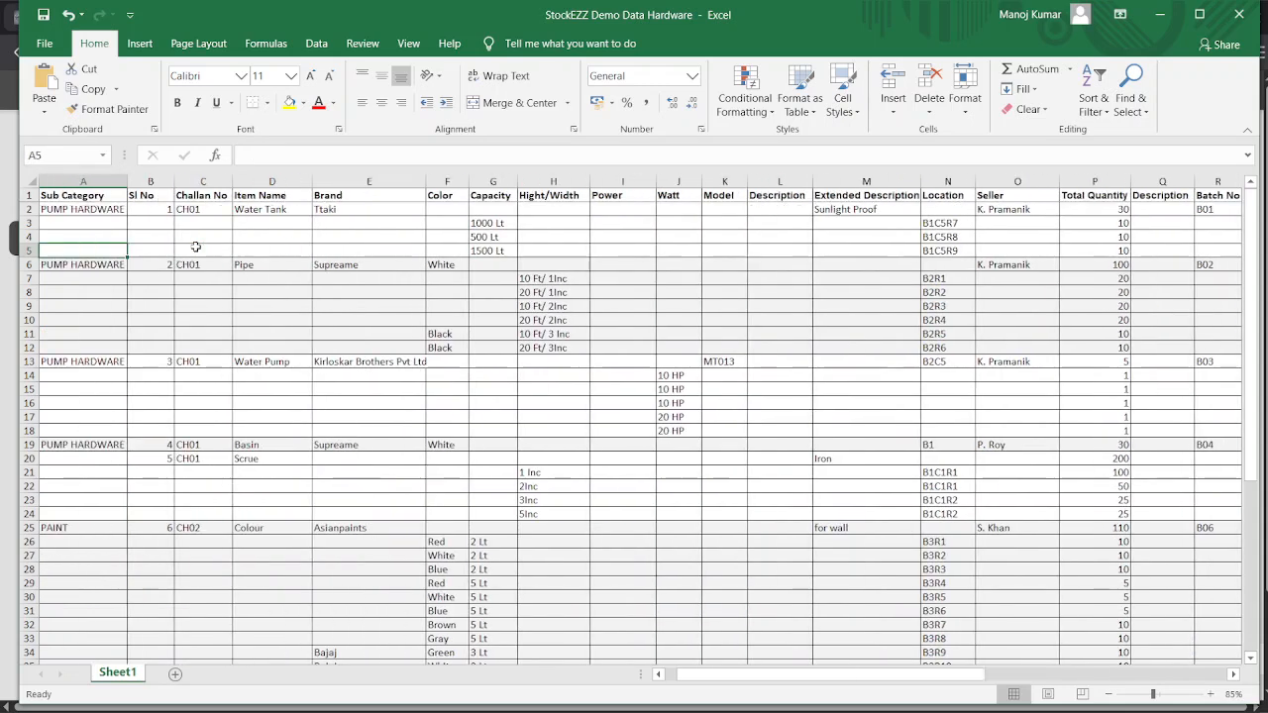
pyautogui.press('Up')
pyautogui.press('Up')
pyautogui.press('Up')
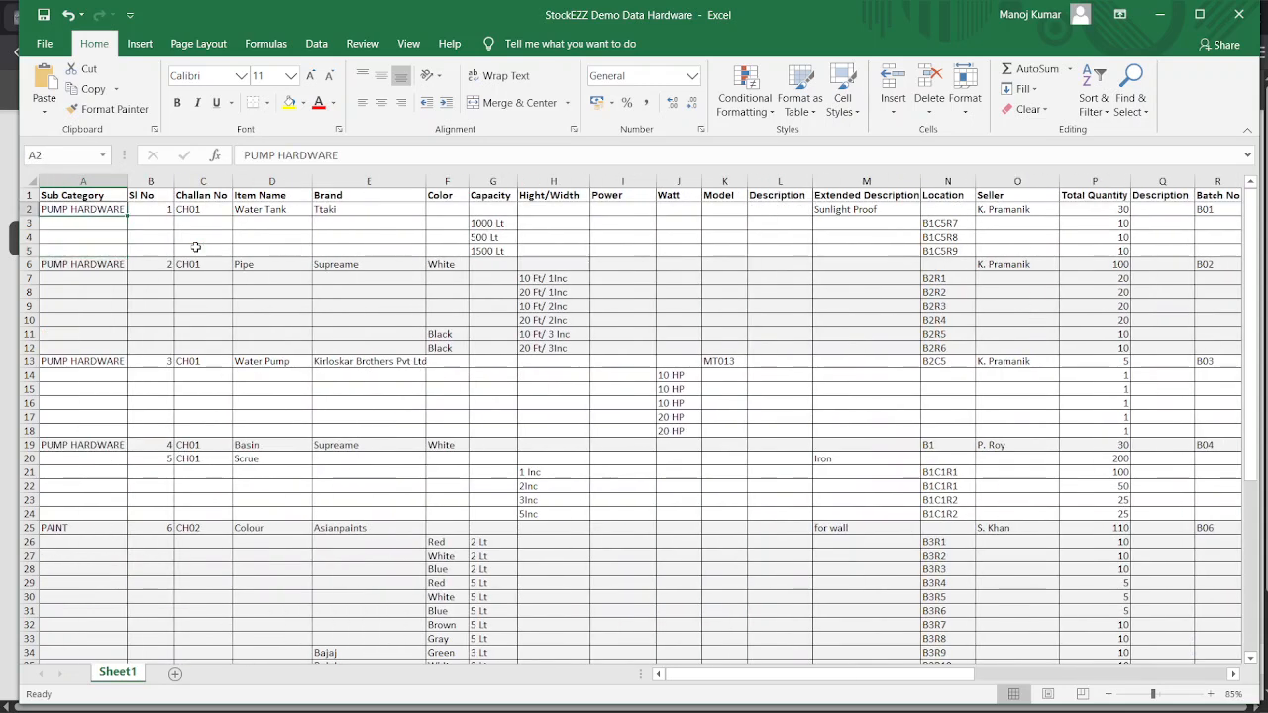
# - Examine the Water Tank record in row 2 across its columns up to Warrantee/Guarentee, then return to the row's start
pyautogui.press('Right')
pyautogui.press('Right')
pyautogui.press('Right')
pyautogui.press('Right')
pyautogui.press('Right')
pyautogui.press('Right')
pyautogui.press('Right')
pyautogui.press('Right')
pyautogui.press('Right')
pyautogui.press('Right')
pyautogui.press('Right')
pyautogui.press('Right')
pyautogui.press('Right')
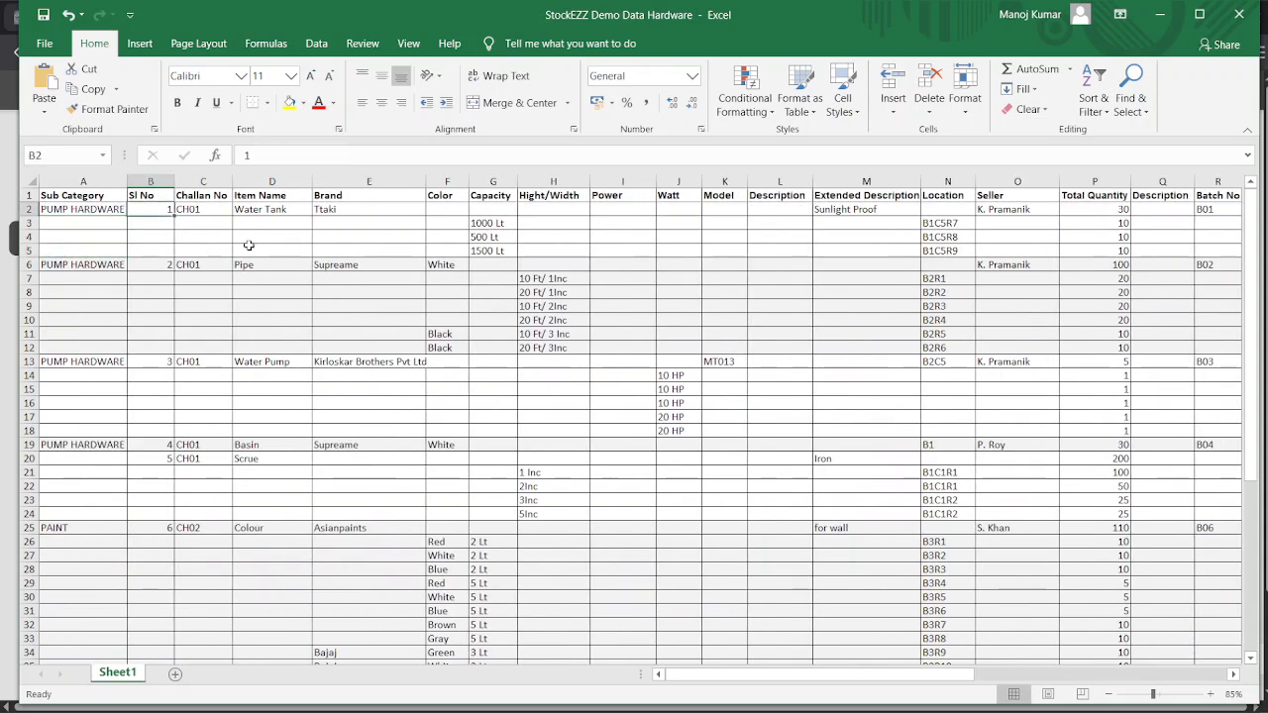
pyautogui.press('Right')
pyautogui.press('Right')
pyautogui.press('Right')
pyautogui.press('Right')
pyautogui.press('Right')
pyautogui.press('Right')
pyautogui.press('Right')
pyautogui.press('Right')
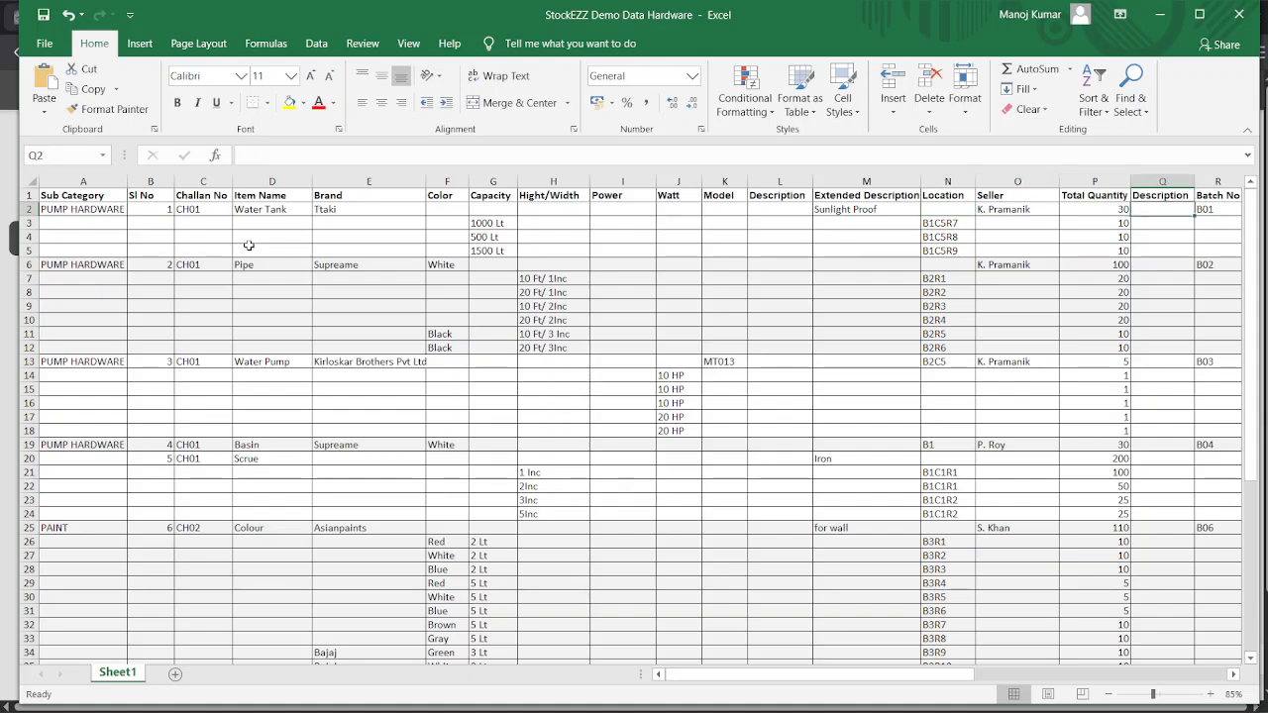
pyautogui.press('Right')
pyautogui.press('Right')
pyautogui.press('Right')
pyautogui.press('Right')
pyautogui.press('Right')
pyautogui.press('Right')
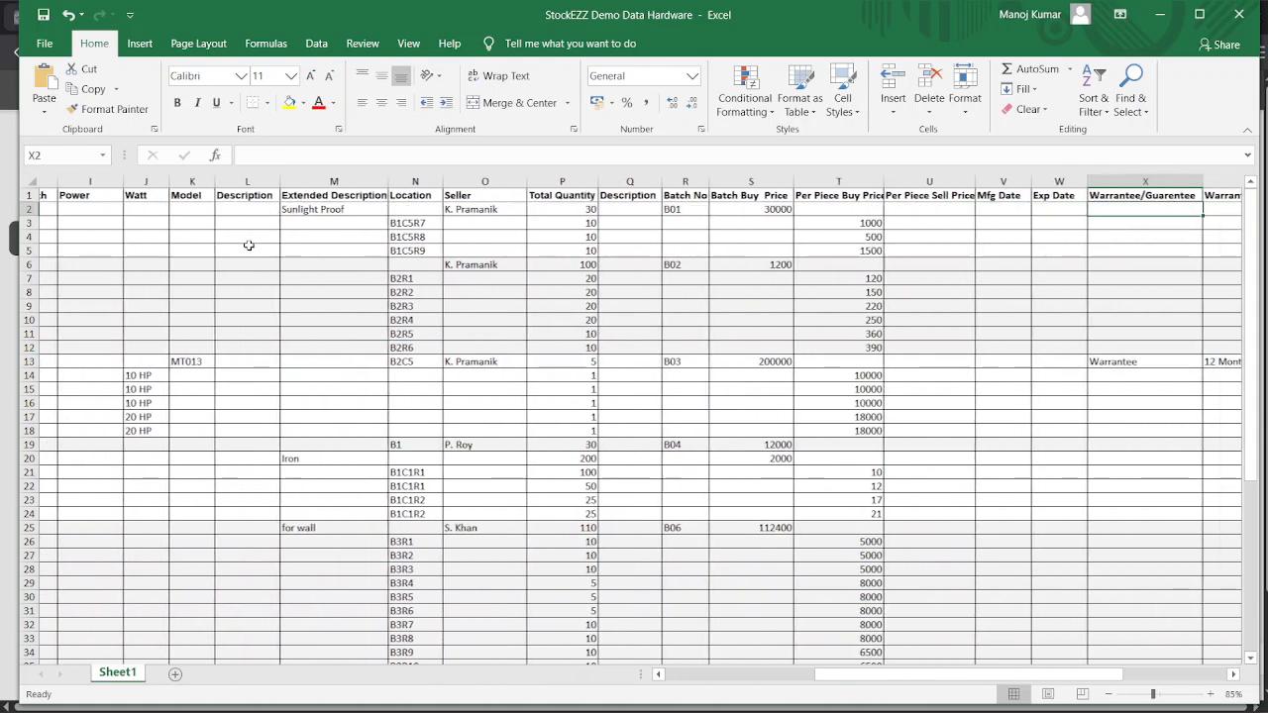
pyautogui.press('Home')
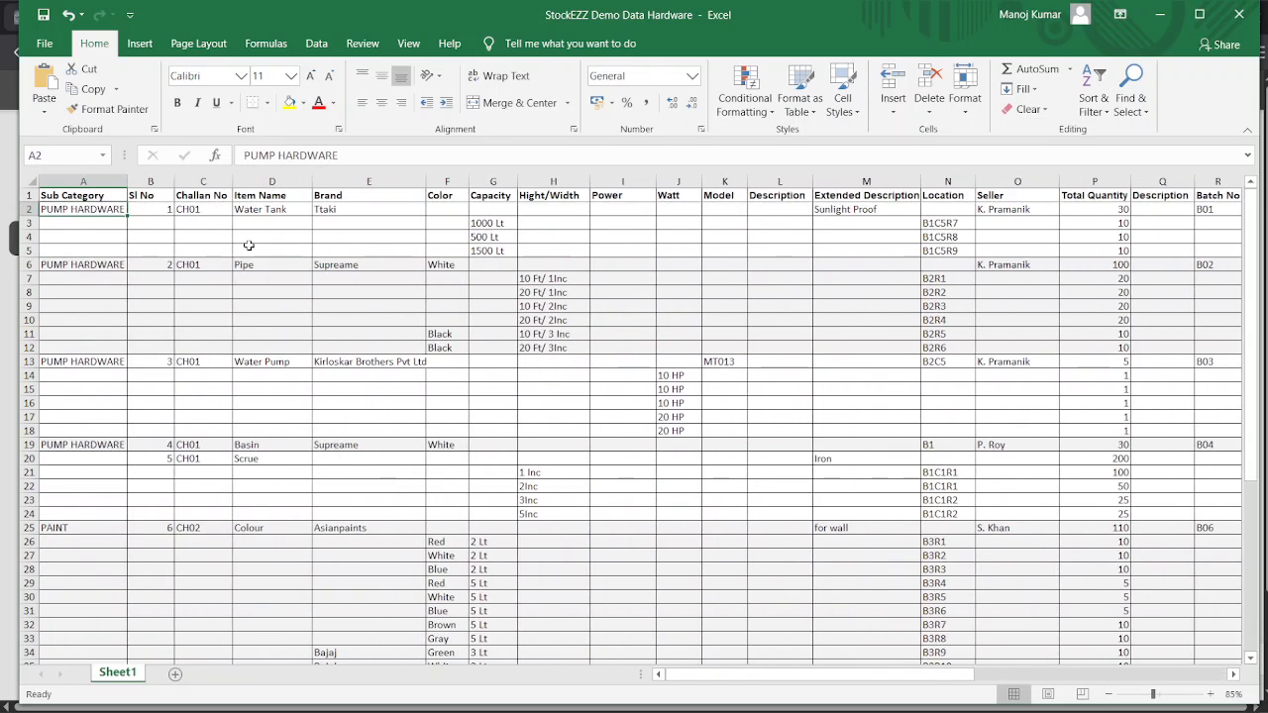
# - Look down the Item Name column from the Water Tank entry through the Pipe rows
pyautogui.press('Right')
pyautogui.press('Right')
pyautogui.press('Right')
pyautogui.press('Down')
pyautogui.press('Down')
pyautogui.press('Down')
pyautogui.press('Down')
pyautogui.press('Down')
pyautogui.press('Down')
pyautogui.press('Down')
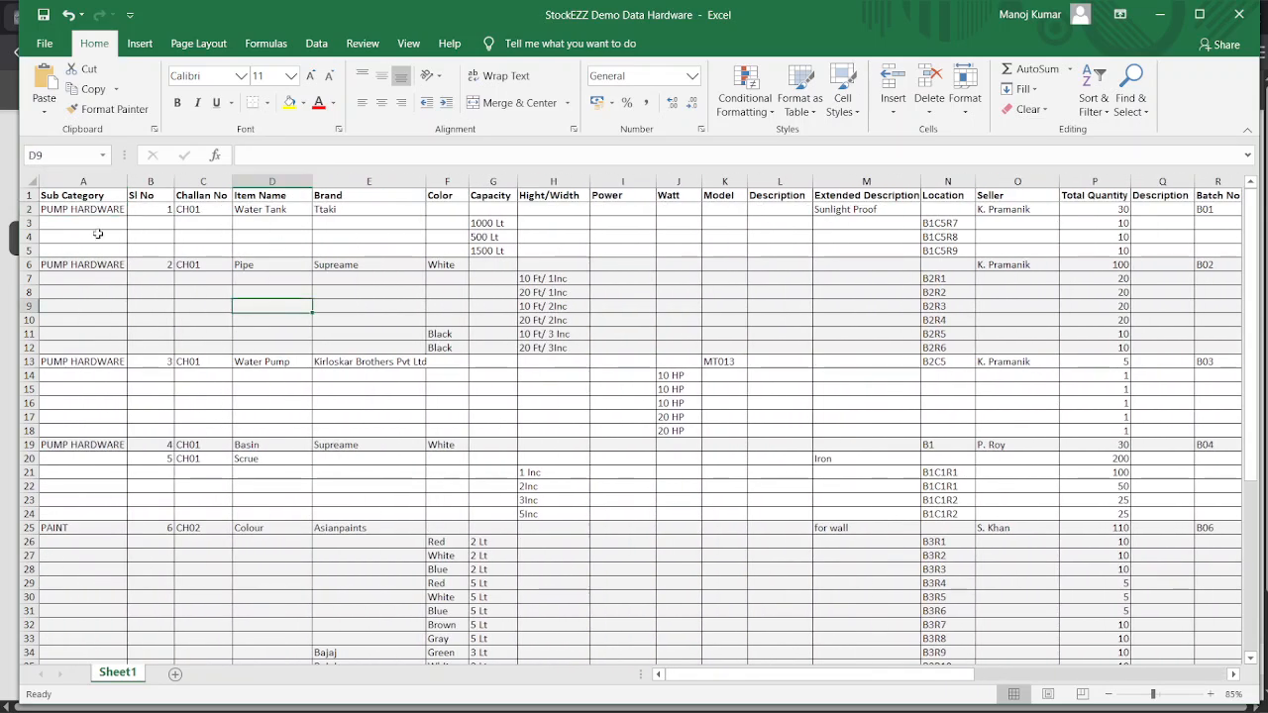
# - Copy PUMP HARDWARE from cell A2 into the Sub Category field of the StockEZZ Add Stock form
pyautogui.click(94, 211)
pyautogui.hotkey('ctrl', 'c')
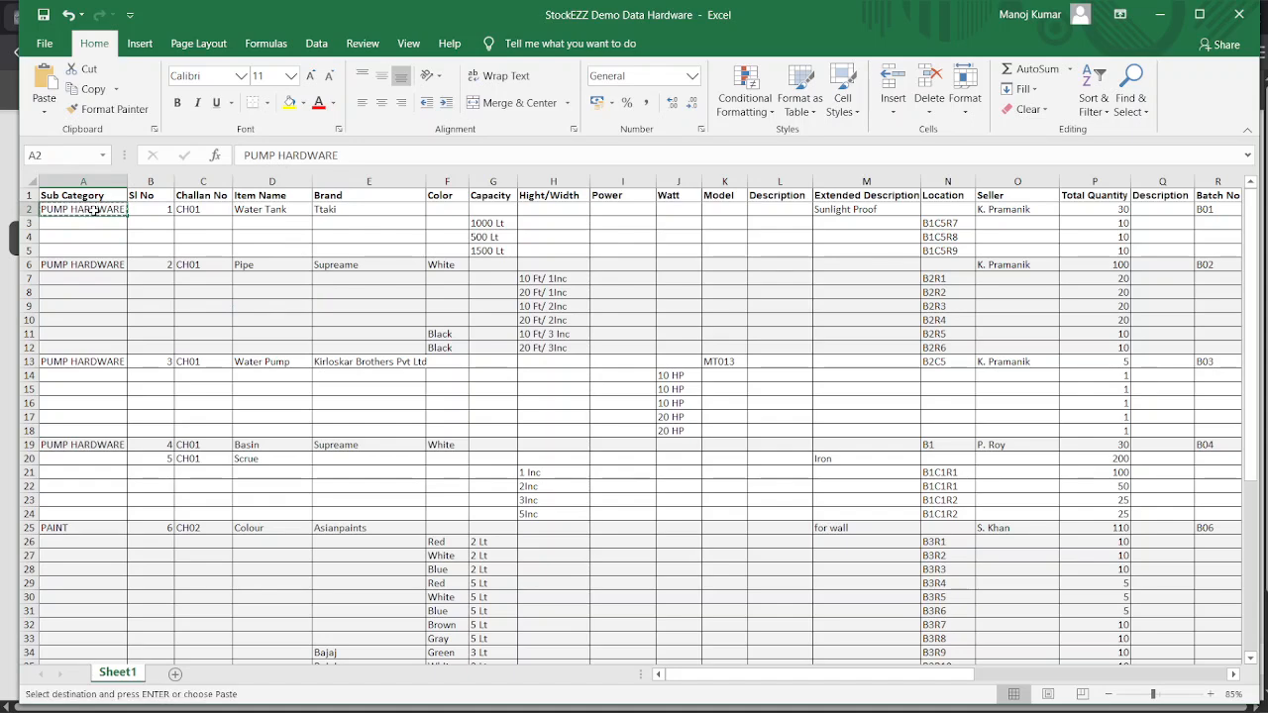
pyautogui.hotkey('alt', 'Tab')
pyautogui.click(741, 226)
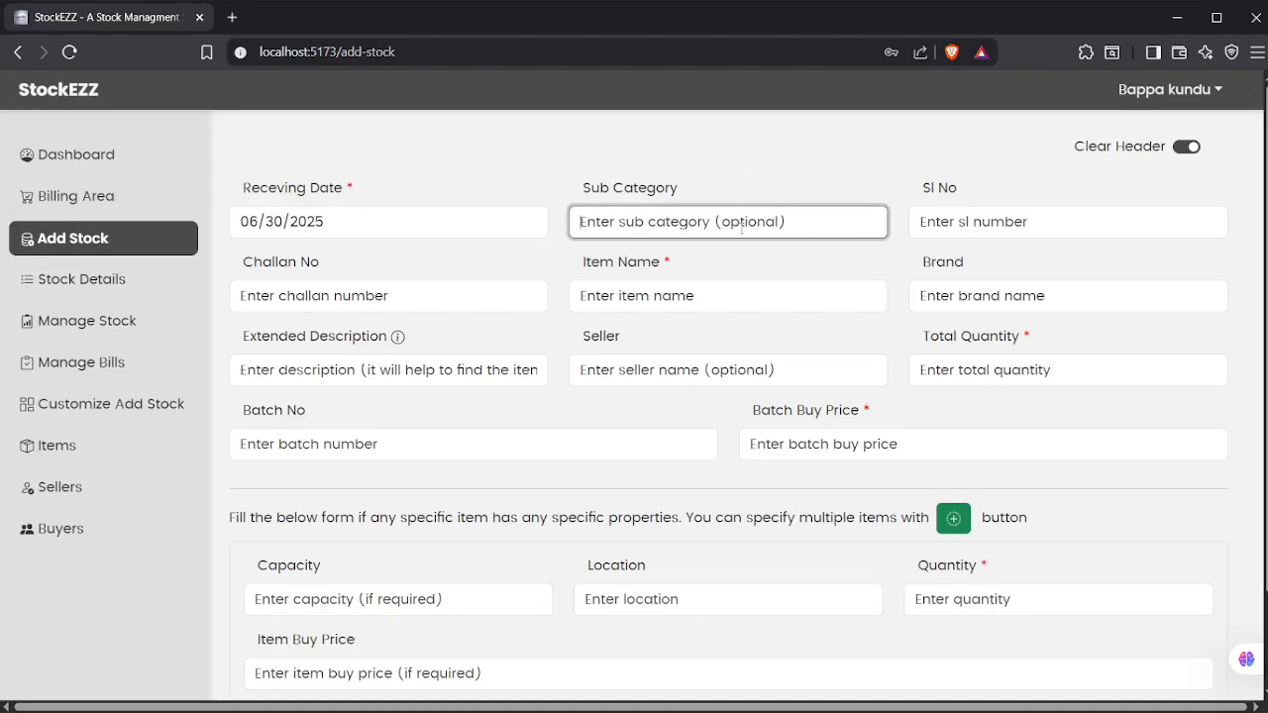
pyautogui.hotkey('ctrl', 'v')
# - Copy serial number 1 of the Water Tank row from the Excel sheet into the form's Sl No field
pyautogui.hotkey('alt', 'Tab')
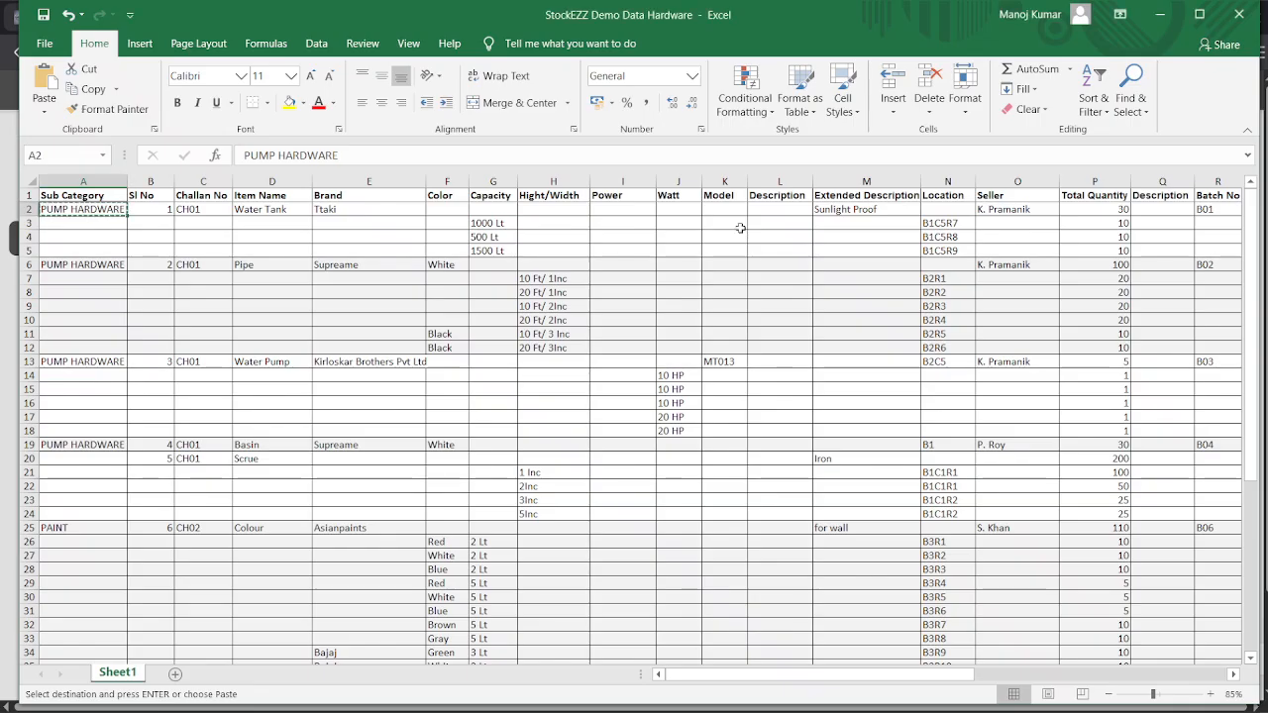
pyautogui.click(166, 214)
pyautogui.hotkey('ctrl', 'c')
pyautogui.hotkey('alt', 'Tab')
pyautogui.press('Tab')
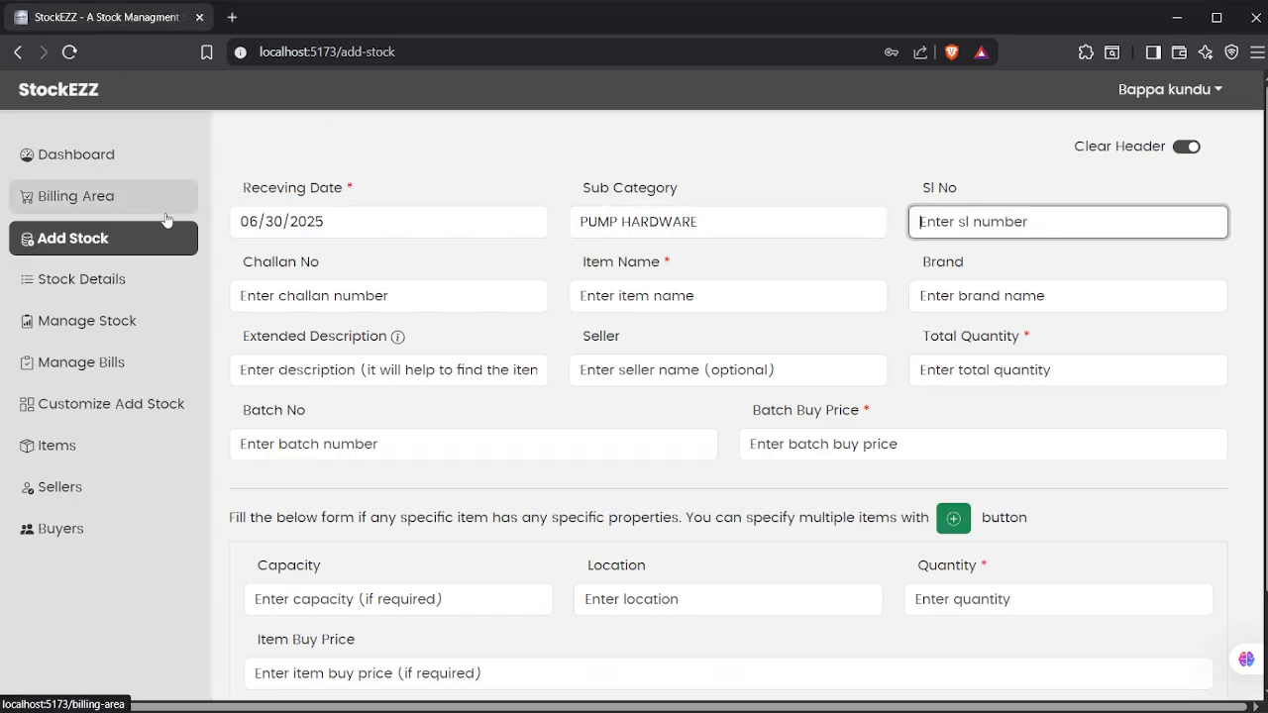
pyautogui.hotkey('ctrl', 'v')
# - Copy challan number CH01 from cell C2 of the sheet into the form's Challan No field
pyautogui.hotkey('alt', 'Tab')
pyautogui.press('Right')
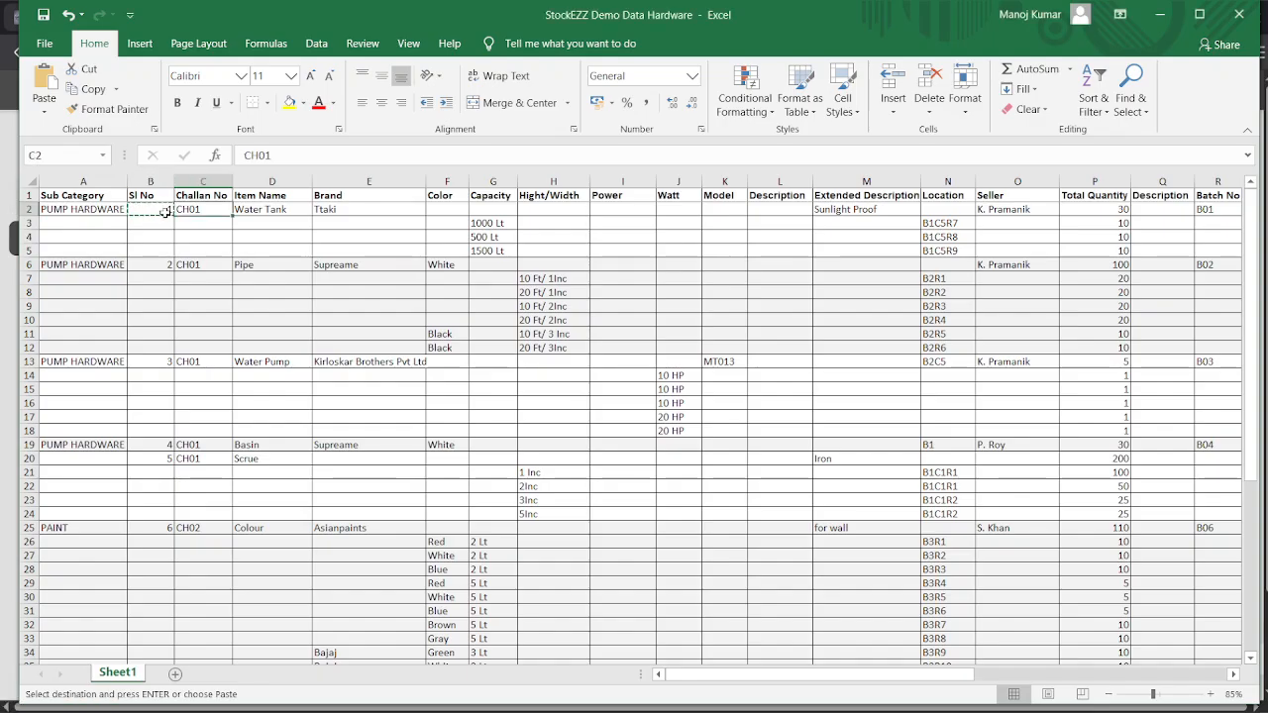
pyautogui.hotkey('alt', 'Tab')
pyautogui.press('Tab')
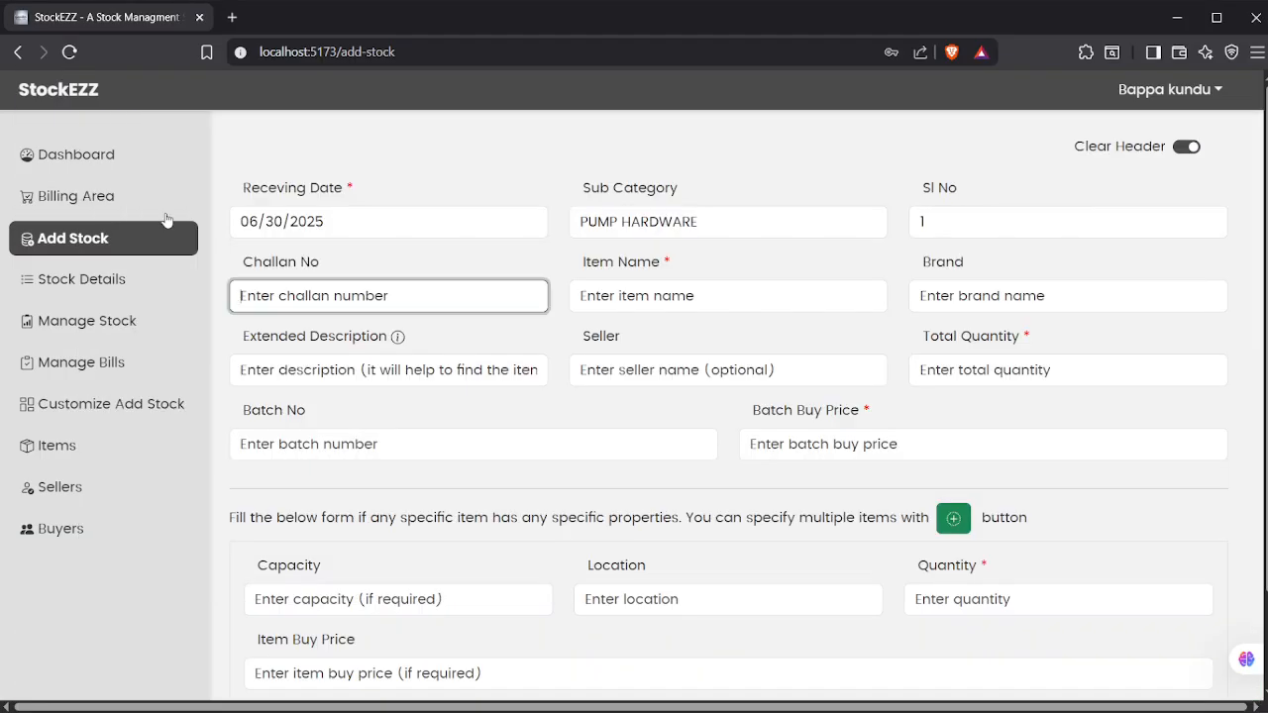
pyautogui.hotkey('ctrl', 'v')
pyautogui.press('Tab')
# - Copy Water Tank from cell D2 of the sheet into the form's Item Name field
pyautogui.hotkey('alt', 'Tab')
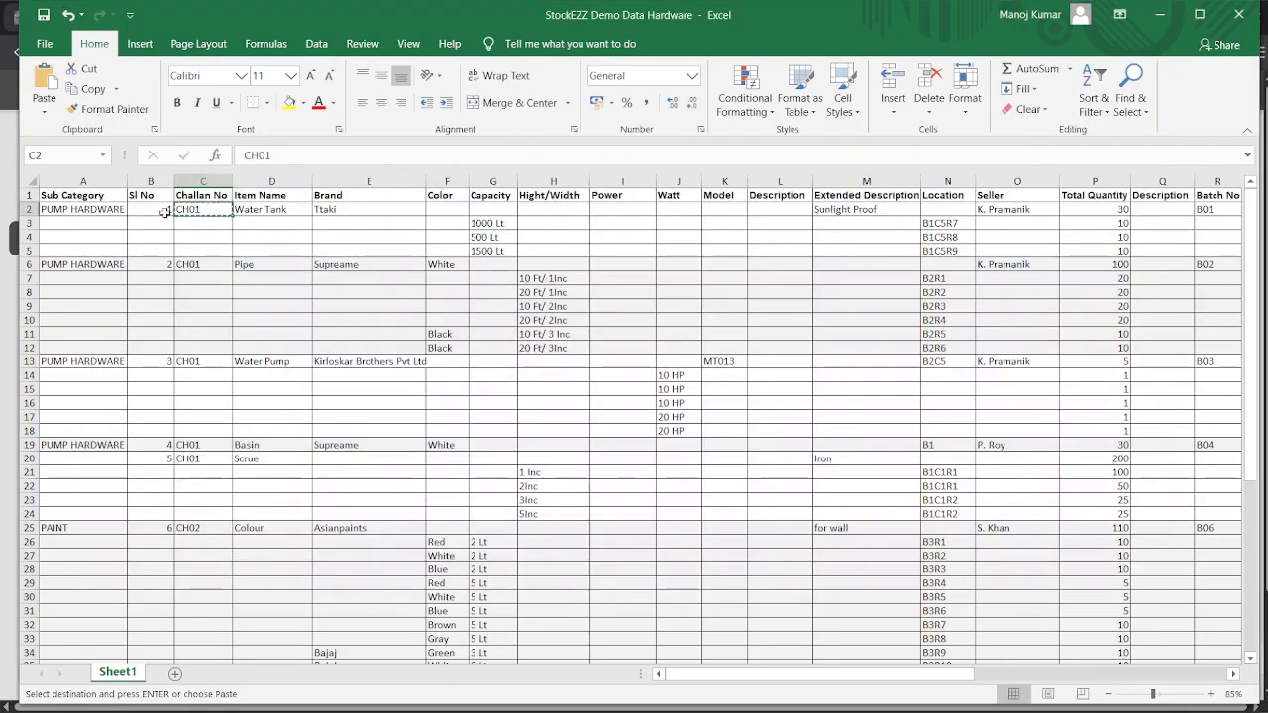
pyautogui.press('Right')
pyautogui.hotkey('ctrl', 'c')
pyautogui.hotkey('alt', 'Tab')
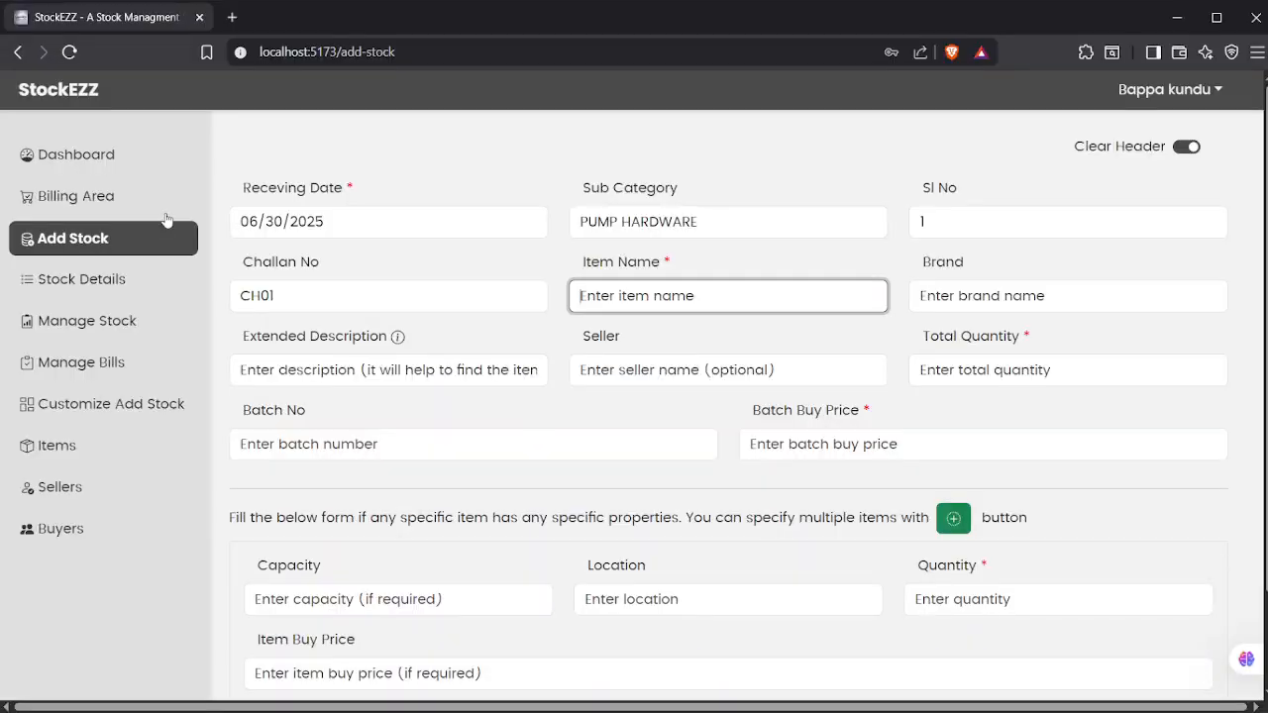
pyautogui.hotkey('ctrl', 'v')
pyautogui.press('Tab')
# - Copy the brand Ttaki from cell E2 of the sheet into the form's Brand field
pyautogui.hotkey('alt', 'Tab')
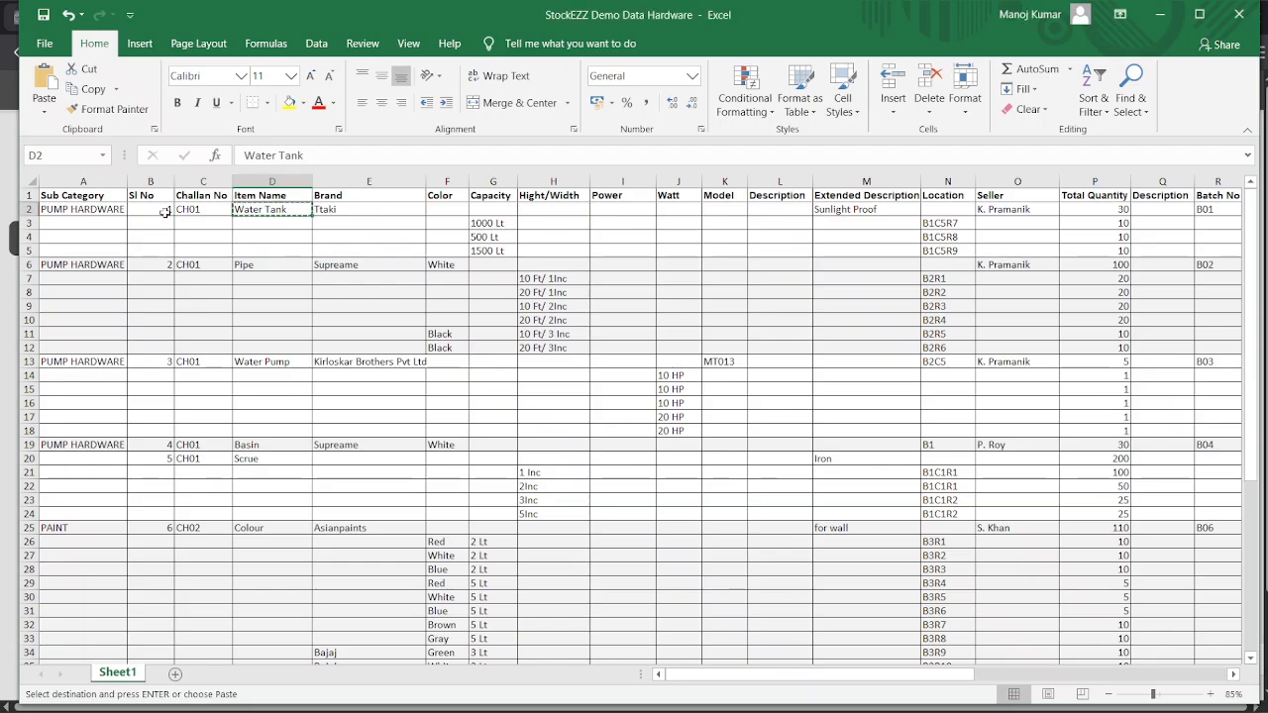
pyautogui.press('Right')
pyautogui.hotkey('ctrl', 'c')
pyautogui.hotkey('alt', 'Tab')
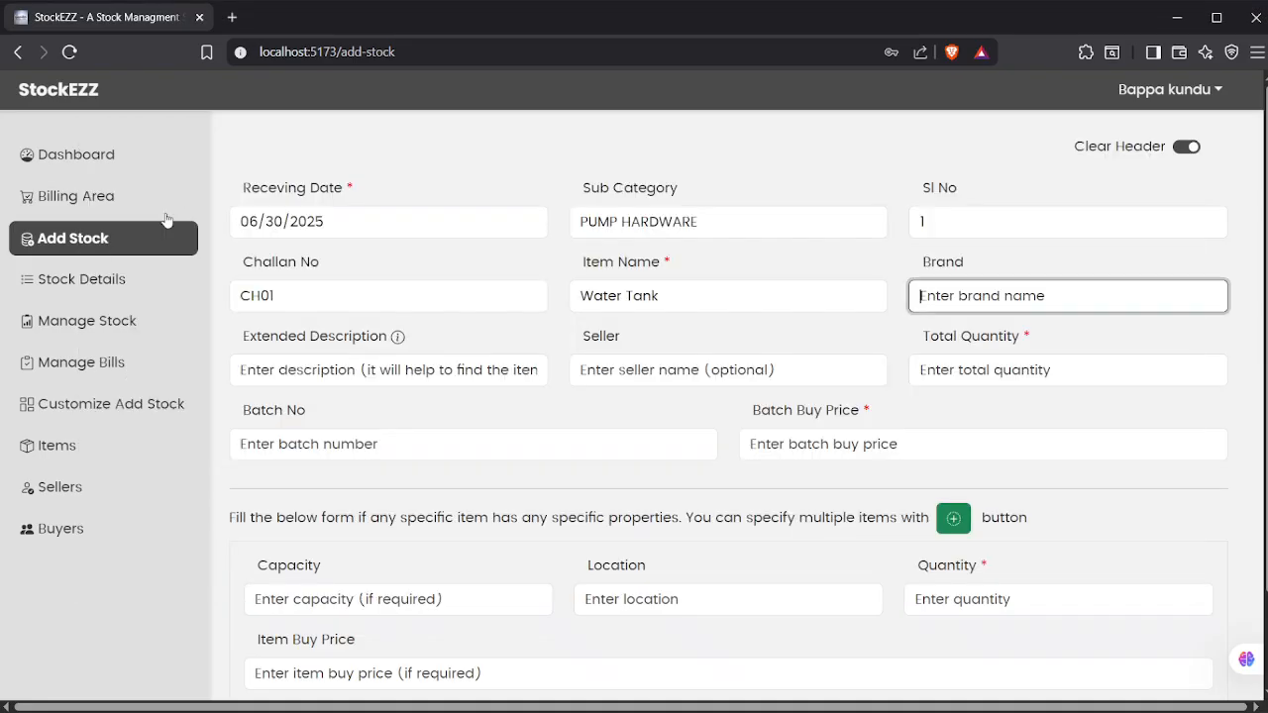
pyautogui.hotkey('ctrl', 'v')
pyautogui.press('Tab')
# - Copy Sunlight Proof from cell M2 of the sheet into the form's Extended Description field
pyautogui.hotkey('alt', 'Tab')
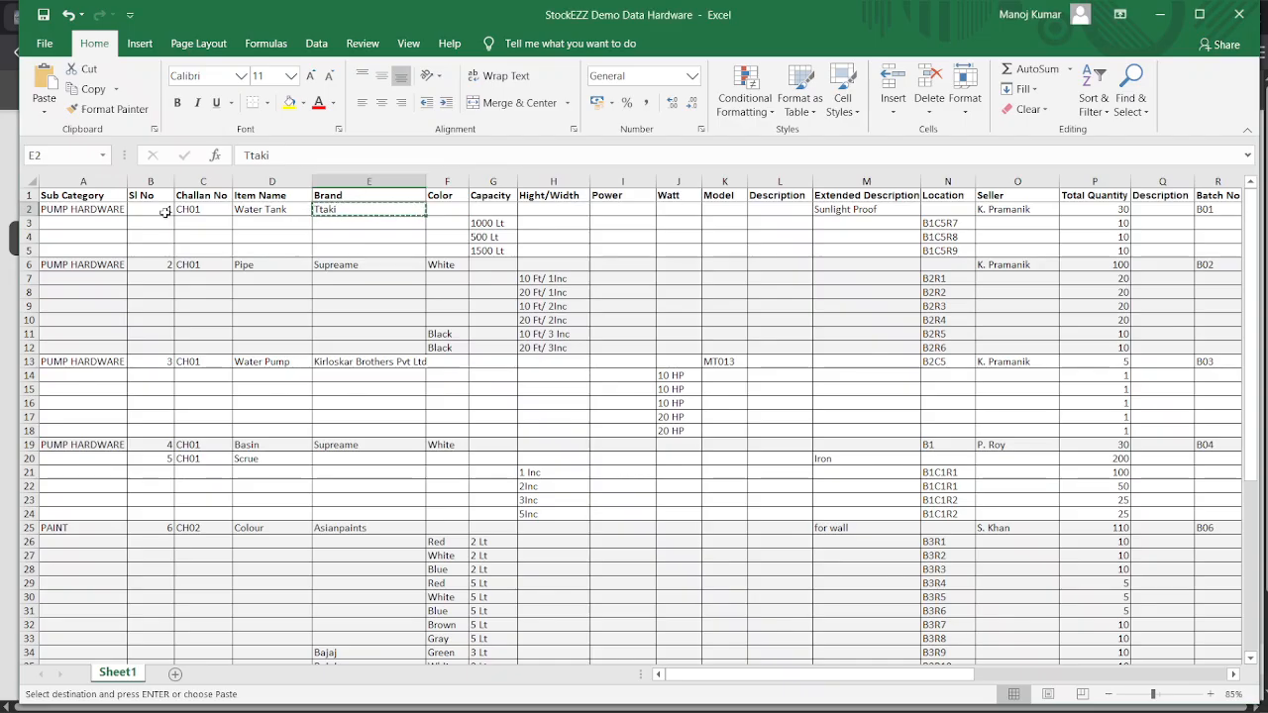
pyautogui.press('Right')
pyautogui.press('Right')
pyautogui.press('Right')
pyautogui.press('Right')
pyautogui.press('Right')
pyautogui.press('Right')
pyautogui.press('Right')
pyautogui.press('Right')
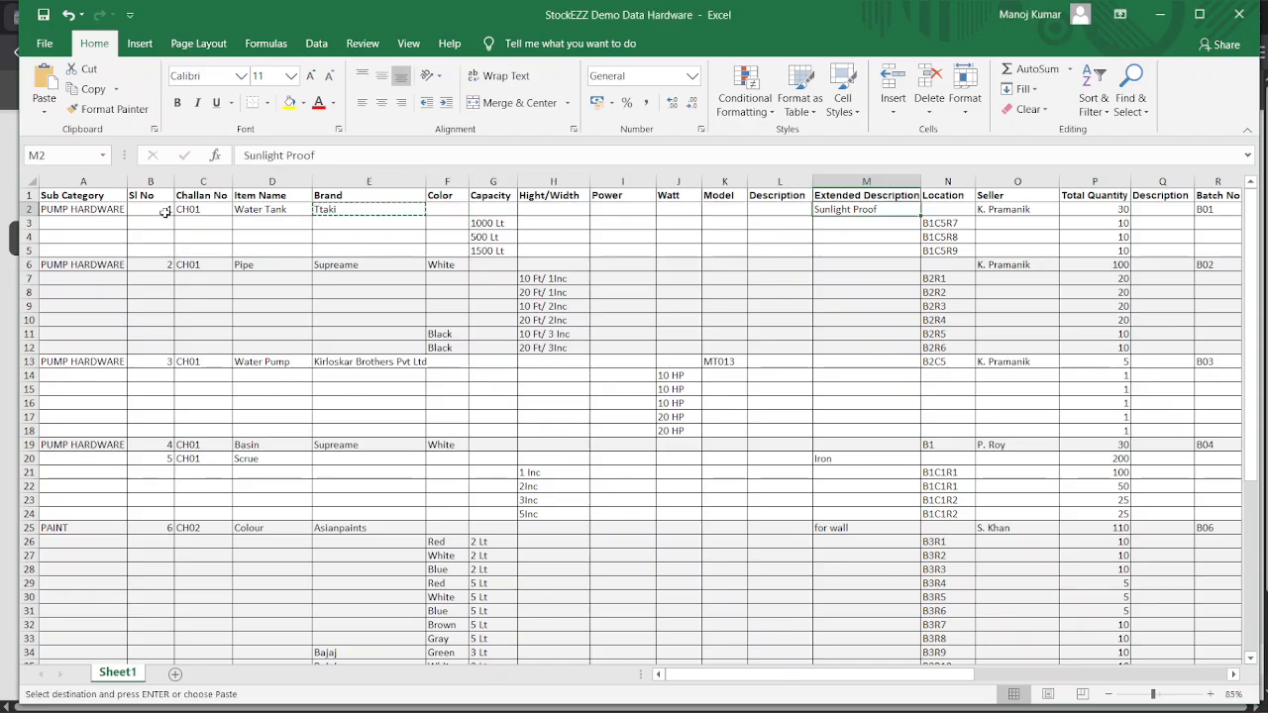
pyautogui.hotkey('ctrl', 'c')
pyautogui.hotkey('alt', 'Tab')
pyautogui.hotkey('ctrl', 'v')
pyautogui.press('Tab')
# - Copy the seller's name from cell O2 of the sheet into the form's Seller field
pyautogui.hotkey('alt', 'Tab')
pyautogui.press('Right')
pyautogui.press('Right')
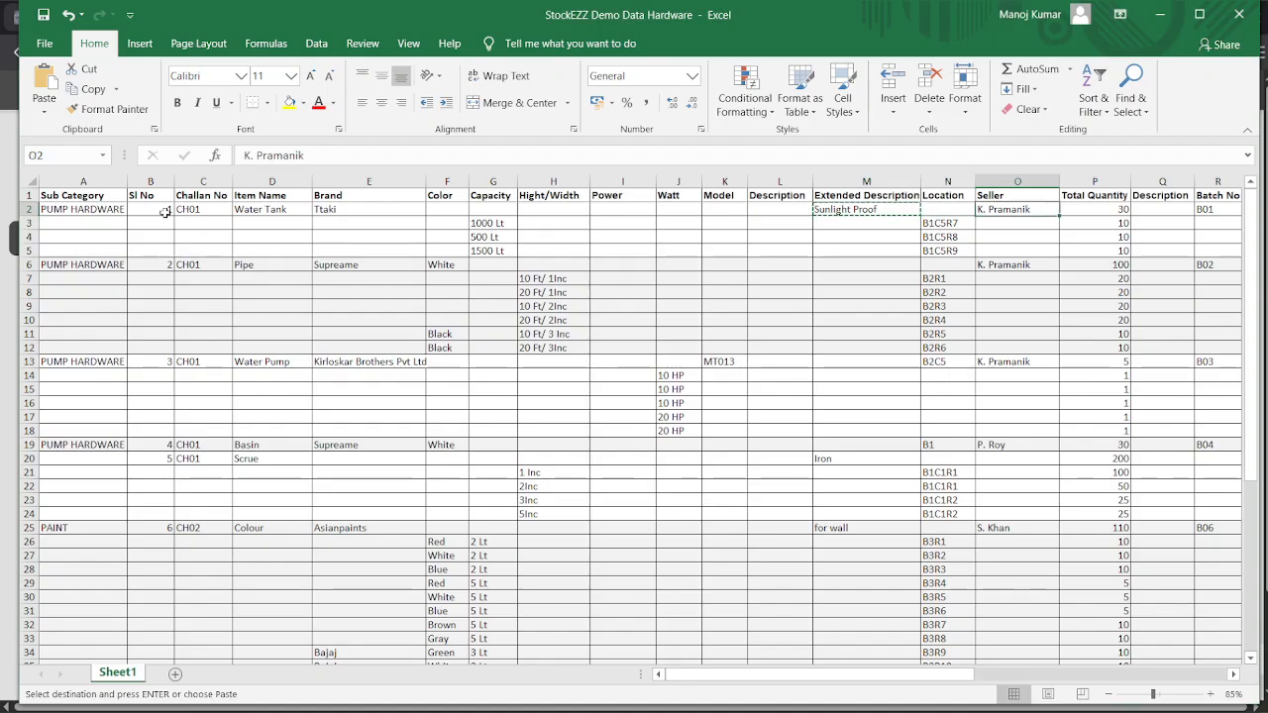
pyautogui.hotkey('ctrl', 'c')
pyautogui.hotkey('alt', 'Tab')
pyautogui.hotkey('ctrl', 'v')
pyautogui.press('Tab')
# - Copy the total quantity 30 from cell P2 of the sheet into the form's Total Quantity field
pyautogui.hotkey('alt', 'Tab')
pyautogui.press('Right')
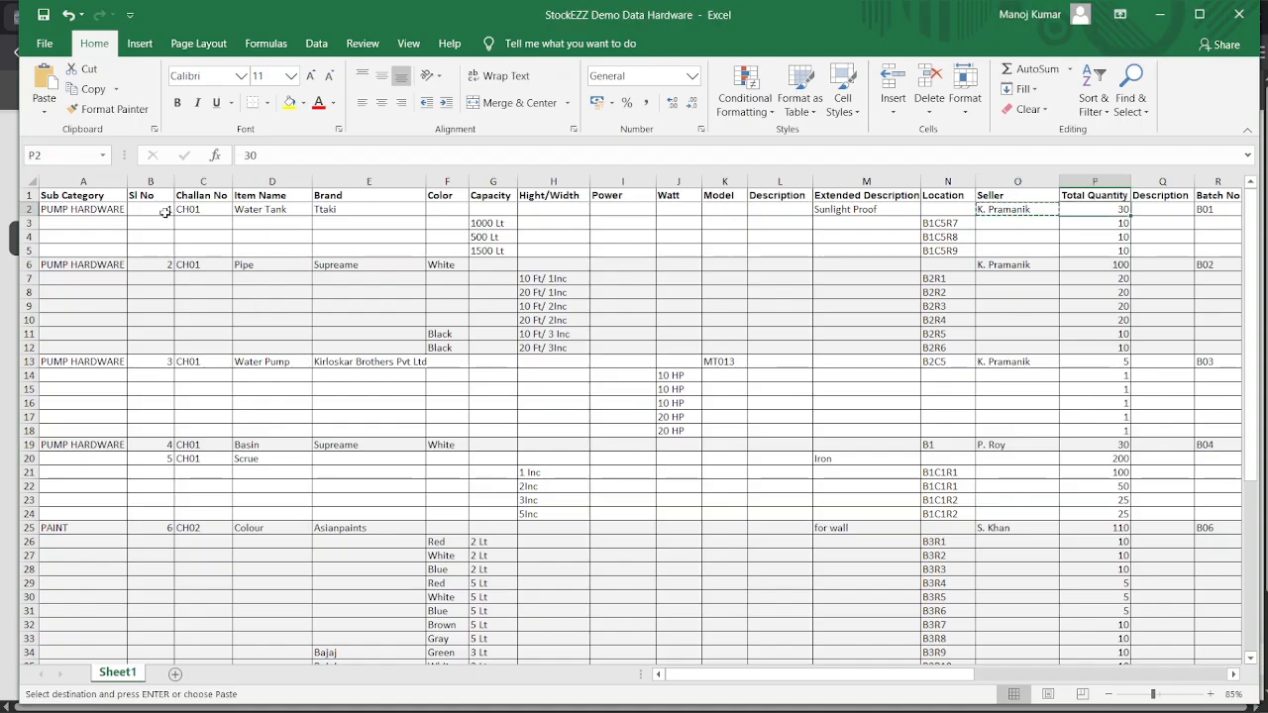
pyautogui.hotkey('ctrl', 'c')
pyautogui.hotkey('alt', 'Tab')
pyautogui.hotkey('ctrl', 'v')
pyautogui.press('Tab')
# - Copy batch number B01 from cell R2 of the sheet into the form's Batch No field
pyautogui.hotkey('alt', 'Tab')
pyautogui.press('Right')
pyautogui.press('Right')
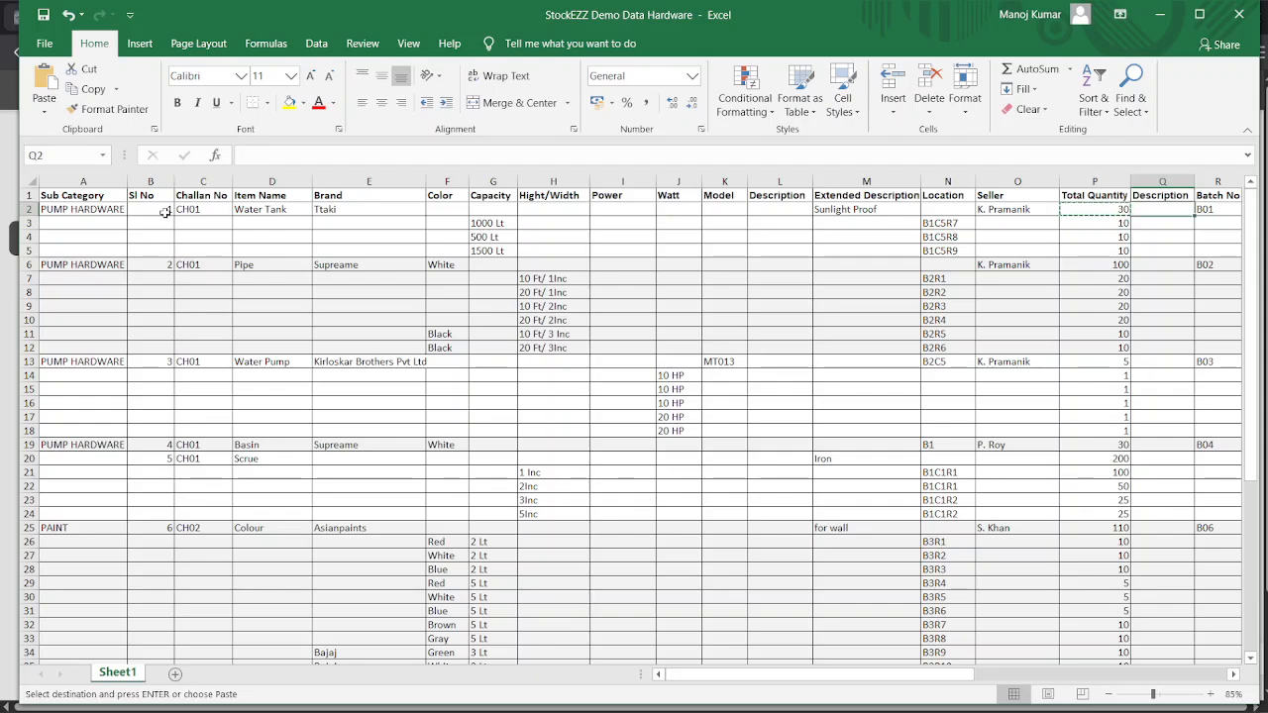
pyautogui.hotkey('ctrl', 'c')
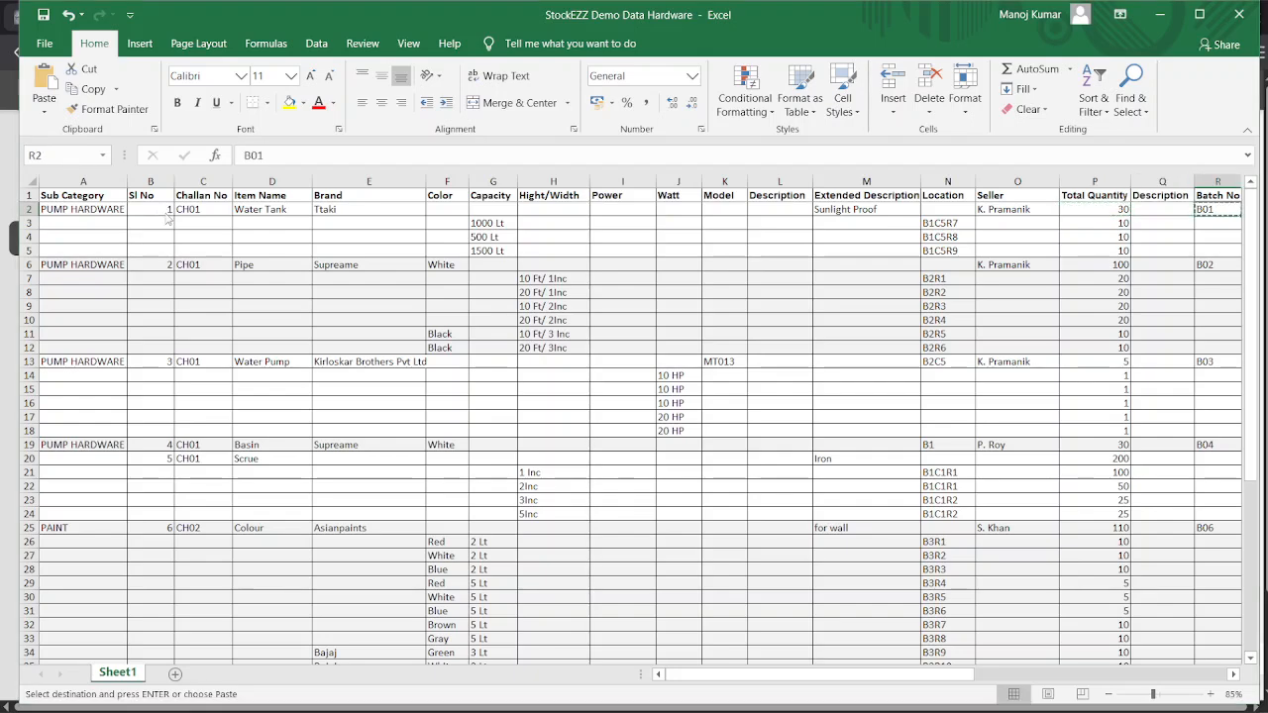
pyautogui.hotkey('alt', 'Tab')
pyautogui.hotkey('ctrl', 'v')
pyautogui.press('Tab')
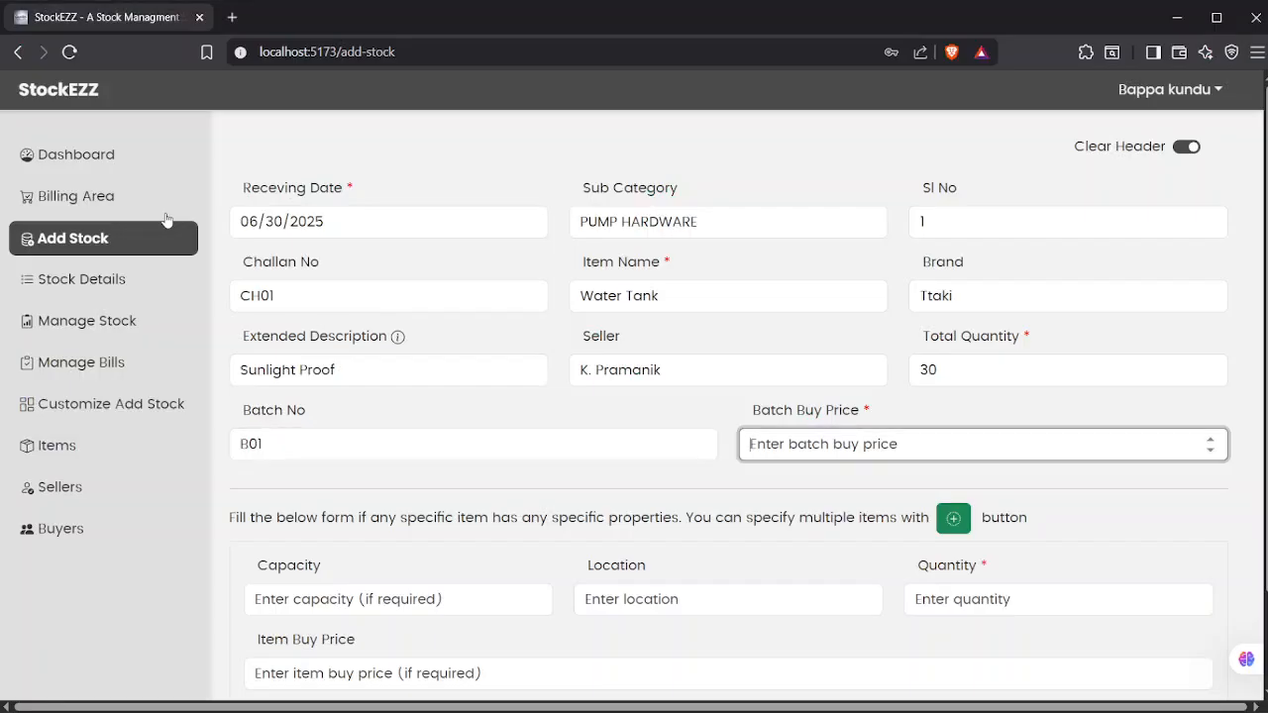
# - Copy the batch buy price 30000 from cell S2 of the sheet into the form's Batch Buy Price field
pyautogui.hotkey('alt', 'Tab')
pyautogui.hscroll(4, 165, 212)
pyautogui.press('Right')
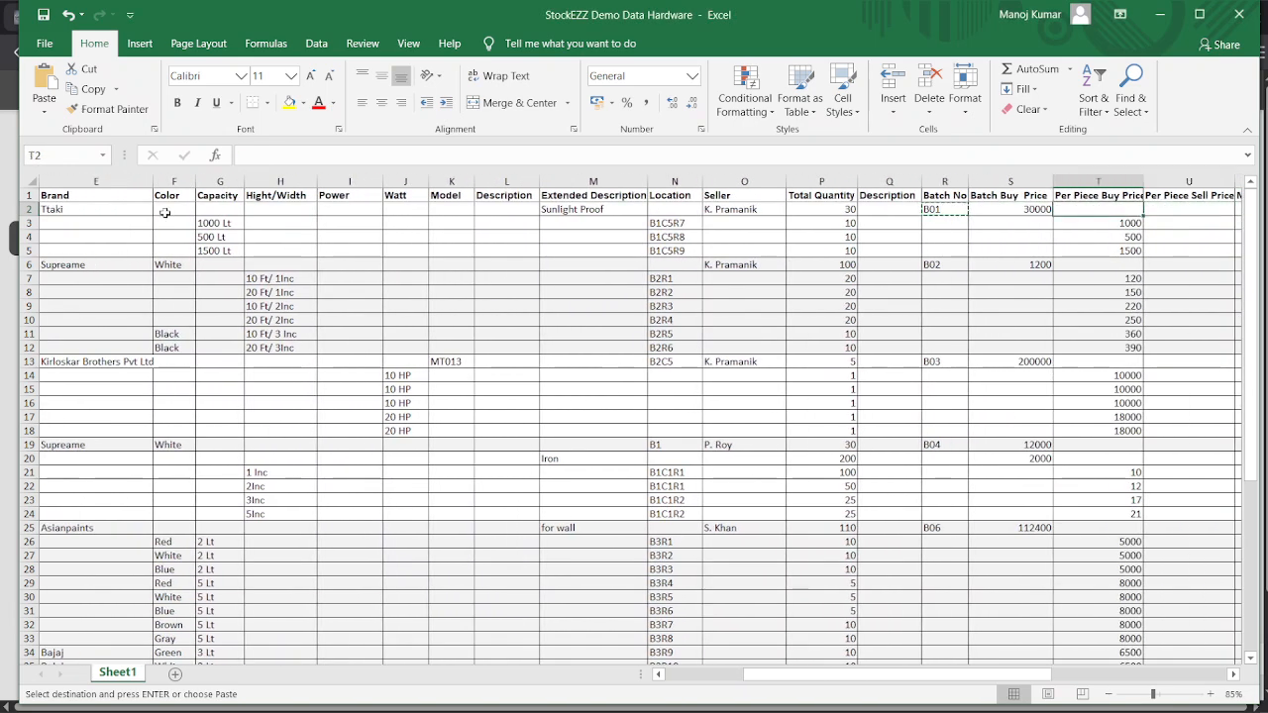
pyautogui.hotkey('ctrl', 'c')
pyautogui.hotkey('alt', 'Tab')
pyautogui.hotkey('ctrl', 'v')
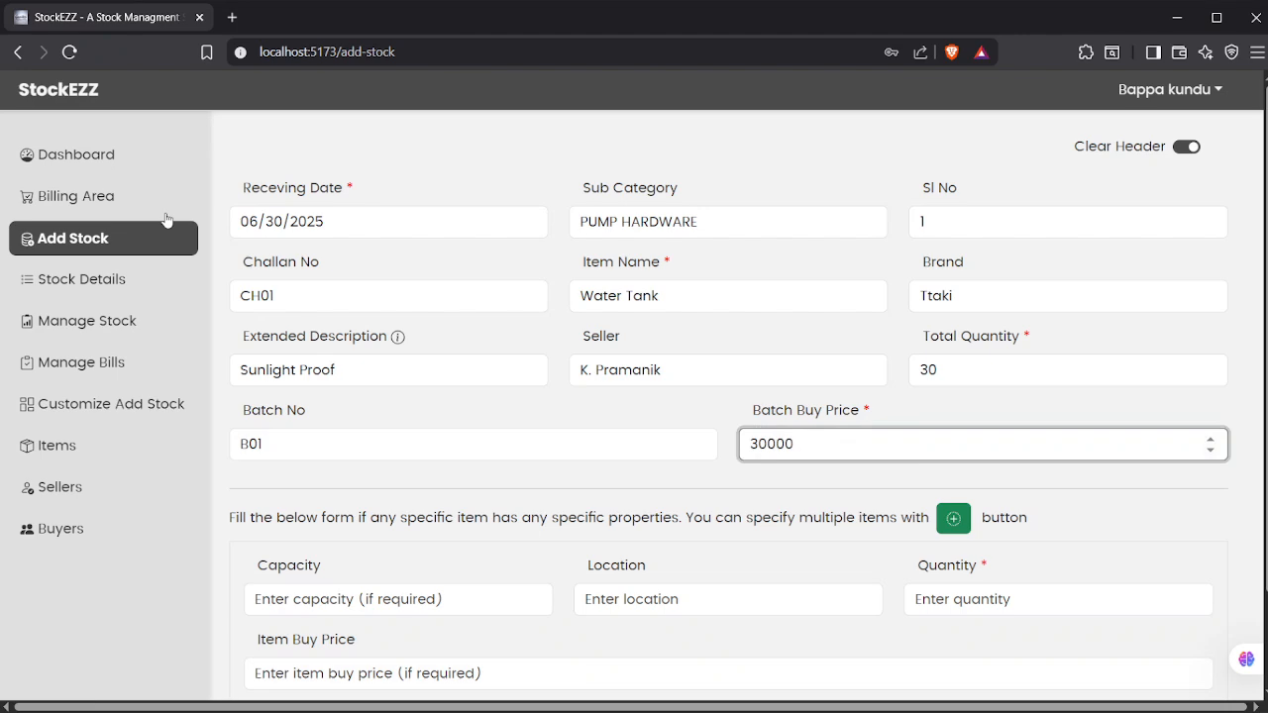
pyautogui.scroll(-1, 940, 294)
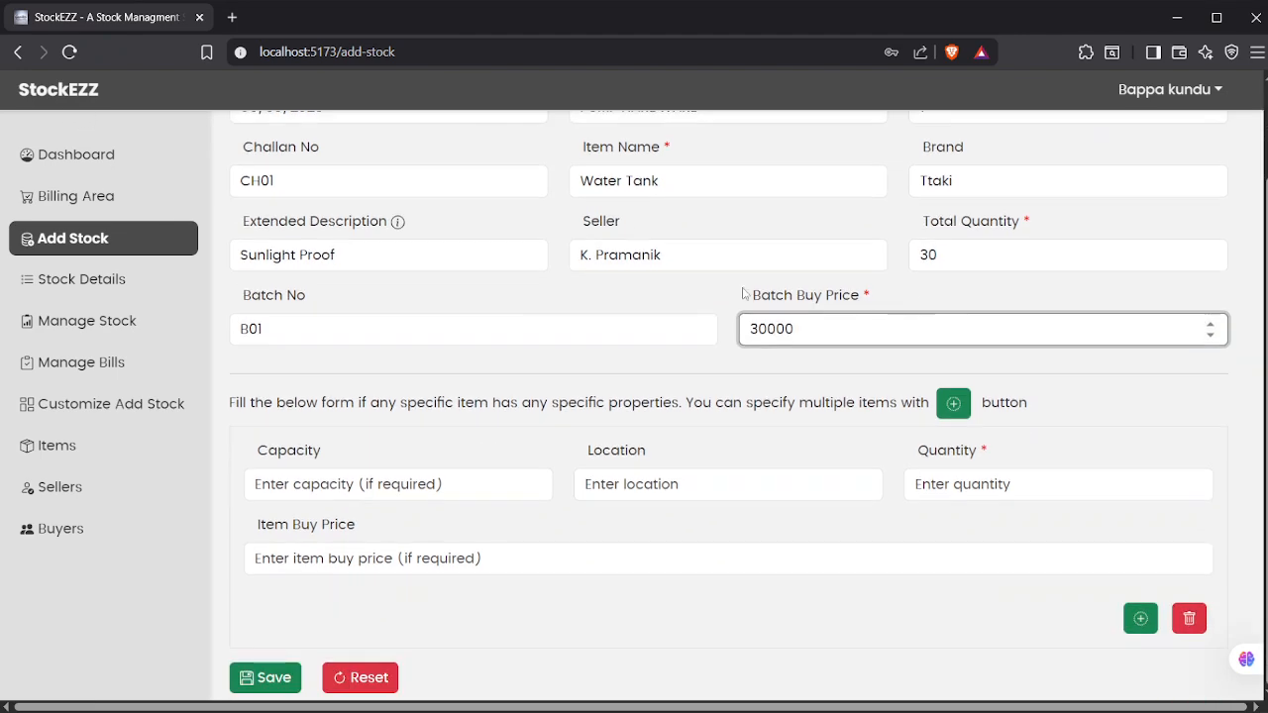
pyautogui.scroll(1, 744, 287)
# - Copy the capacity 1000 Lt from cell G3 of the Excel sheet into the Capacity field of the form's first item entry
pyautogui.hotkey('alt', 'Tab')
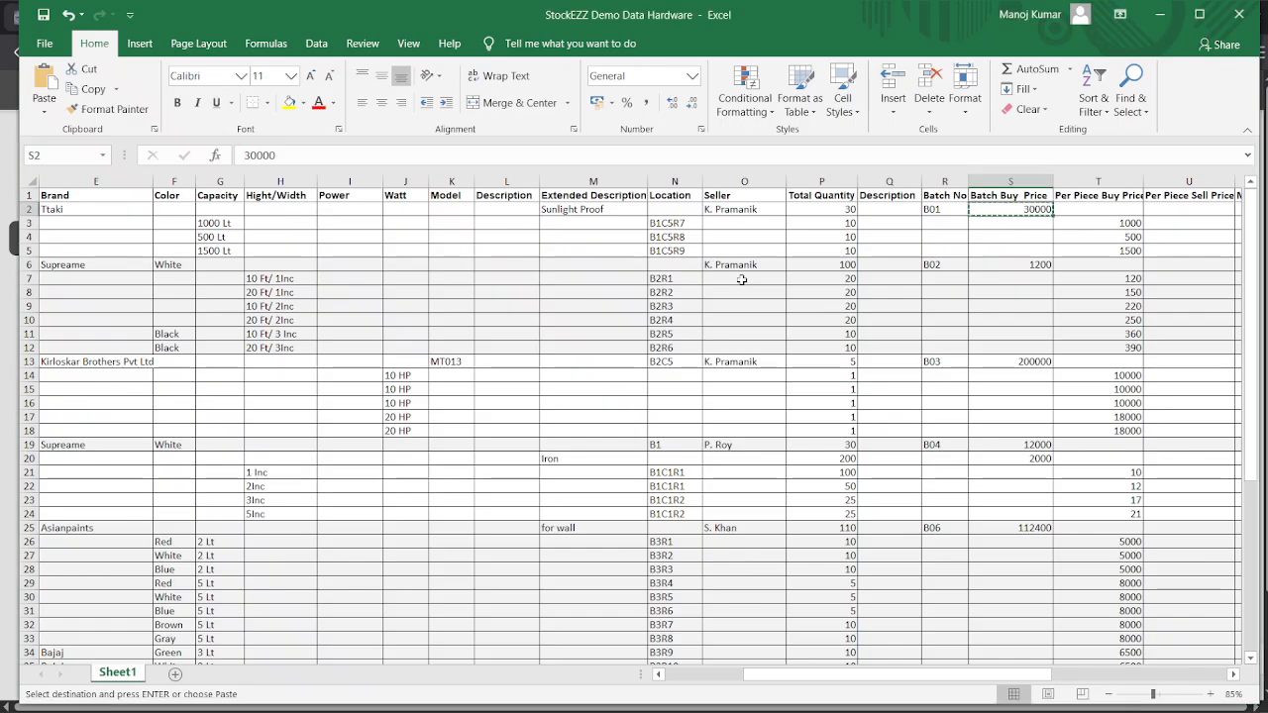
pyautogui.press('Left')
pyautogui.press('Left')
pyautogui.press('Left')
pyautogui.press('Left')
pyautogui.press('Left')
pyautogui.press('Left')
pyautogui.press('Left')
pyautogui.press('Left')
pyautogui.press('Left')
pyautogui.press('Left')
pyautogui.press('Left')
pyautogui.press('Left')
pyautogui.press('Left')
pyautogui.press('Left')
pyautogui.press('Left')
pyautogui.press('Left')
pyautogui.press('Left')
pyautogui.press('Left')
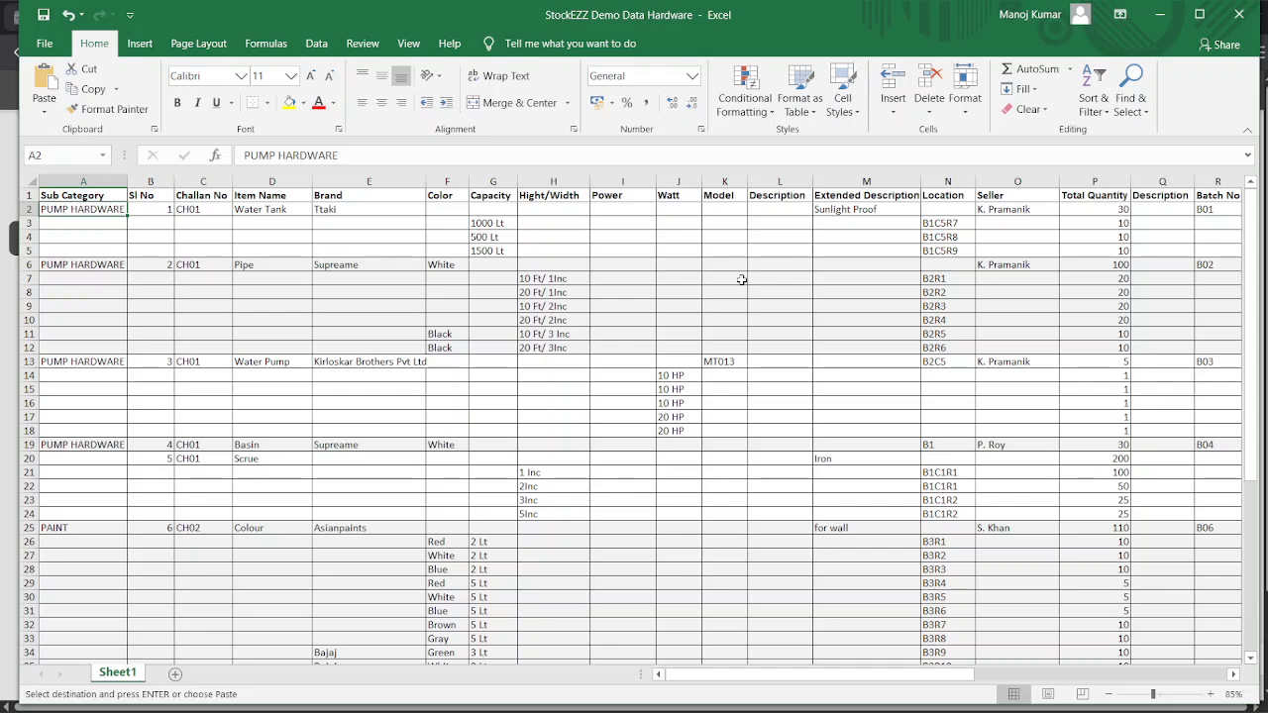
pyautogui.press('Right')
pyautogui.press('Right')
pyautogui.press('Right')
pyautogui.press('Right')
pyautogui.press('Right')
pyautogui.press('Right')
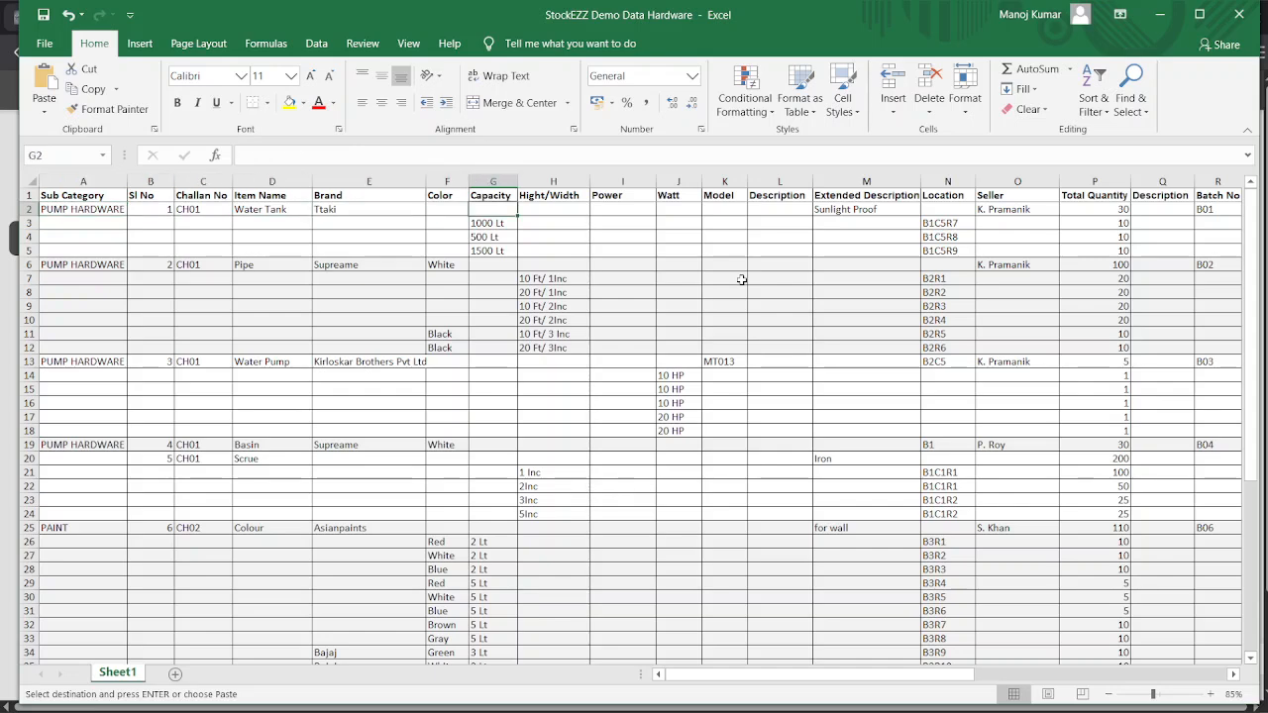
pyautogui.press('Down')
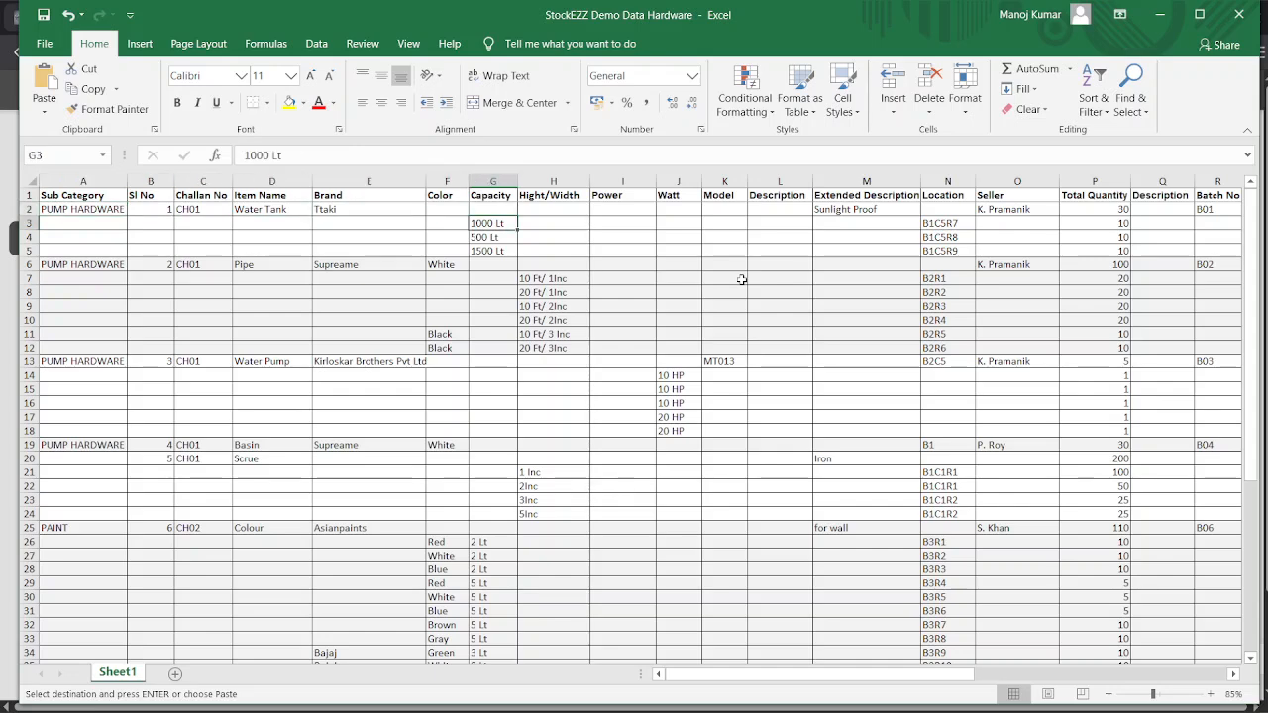
pyautogui.hotkey('alt', 'Tab')
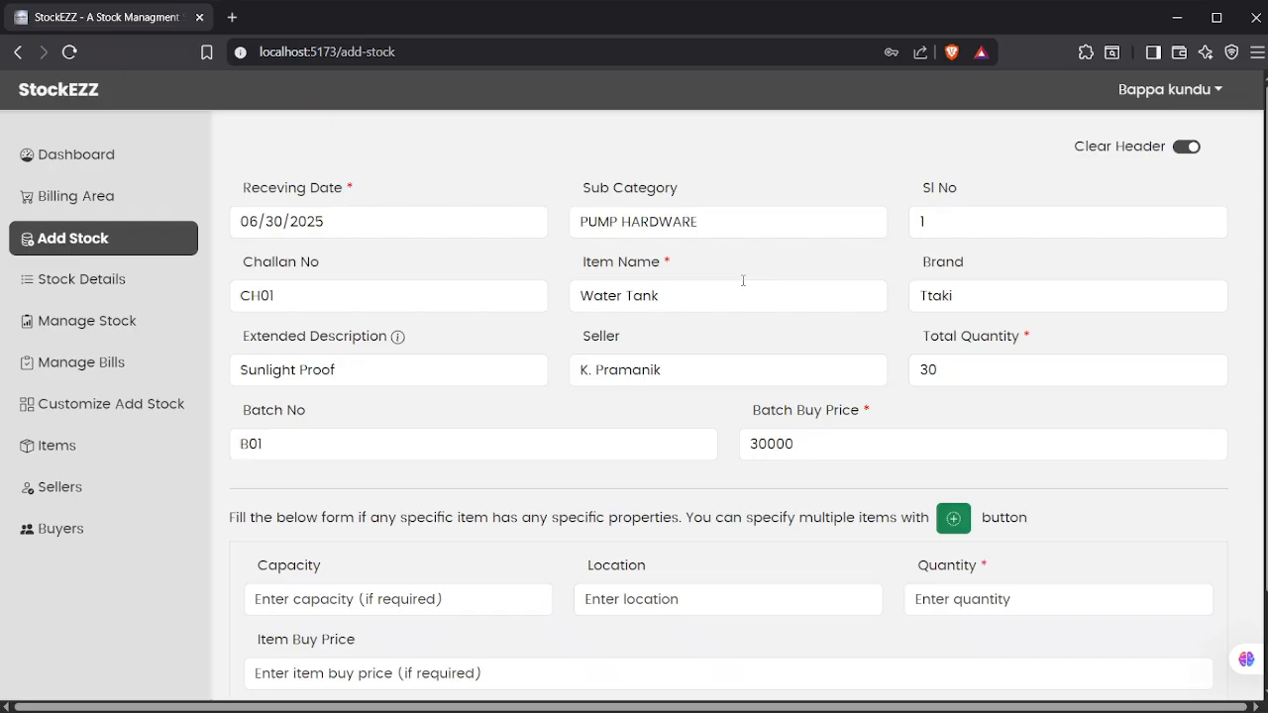
pyautogui.press('Tab')
pyautogui.hotkey('ctrl', 'v')
pyautogui.press('Tab')
# - Copy the location B1C5R7 from cell N3 of the sheet into the first item entry's Location field
pyautogui.hotkey('alt', 'Tab')
pyautogui.press('Right')
pyautogui.press('Right')
pyautogui.press('Right')
pyautogui.press('Right')
pyautogui.press('Right')
pyautogui.press('Right')
pyautogui.press('Right')
pyautogui.hotkey('ctrl', 'c')
pyautogui.press('Right')
pyautogui.hotkey('alt', 'Tab')
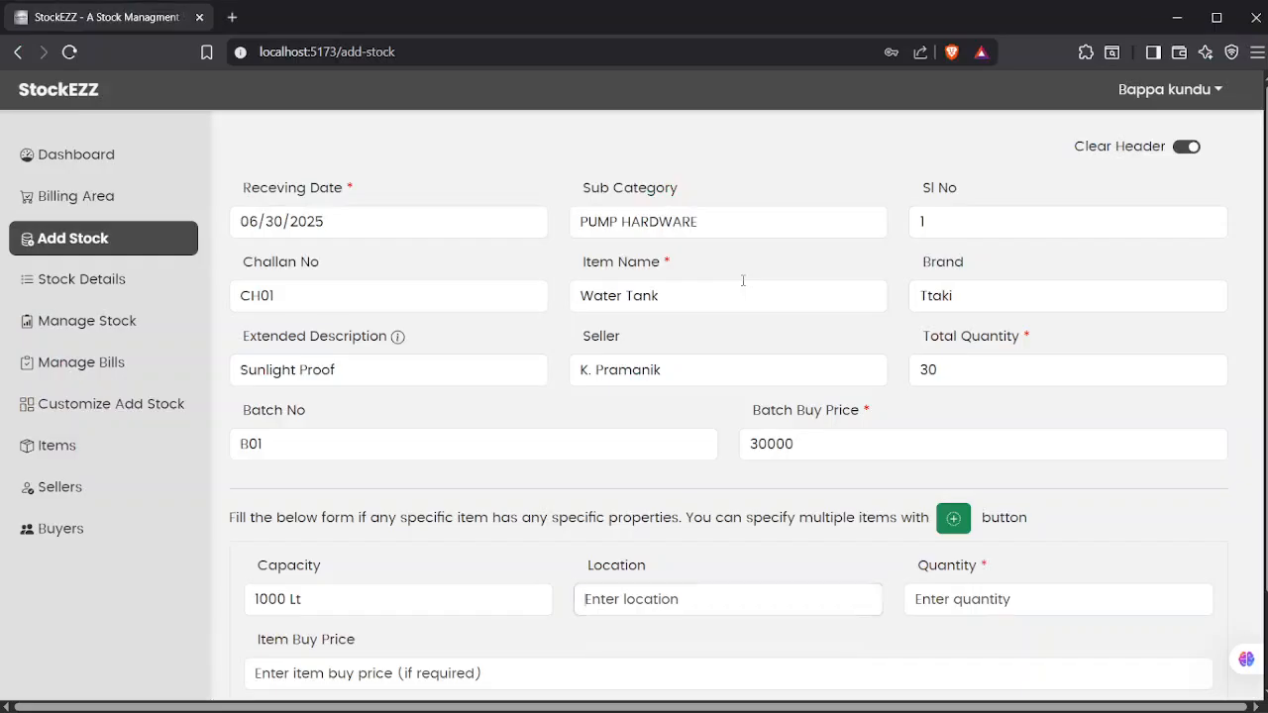
pyautogui.hotkey('ctrl', 'v')
pyautogui.press('Tab')
# - Copy the quantity 10 from cell P3 of the sheet into the first item entry's Quantity field
pyautogui.hotkey('alt', 'Tab')
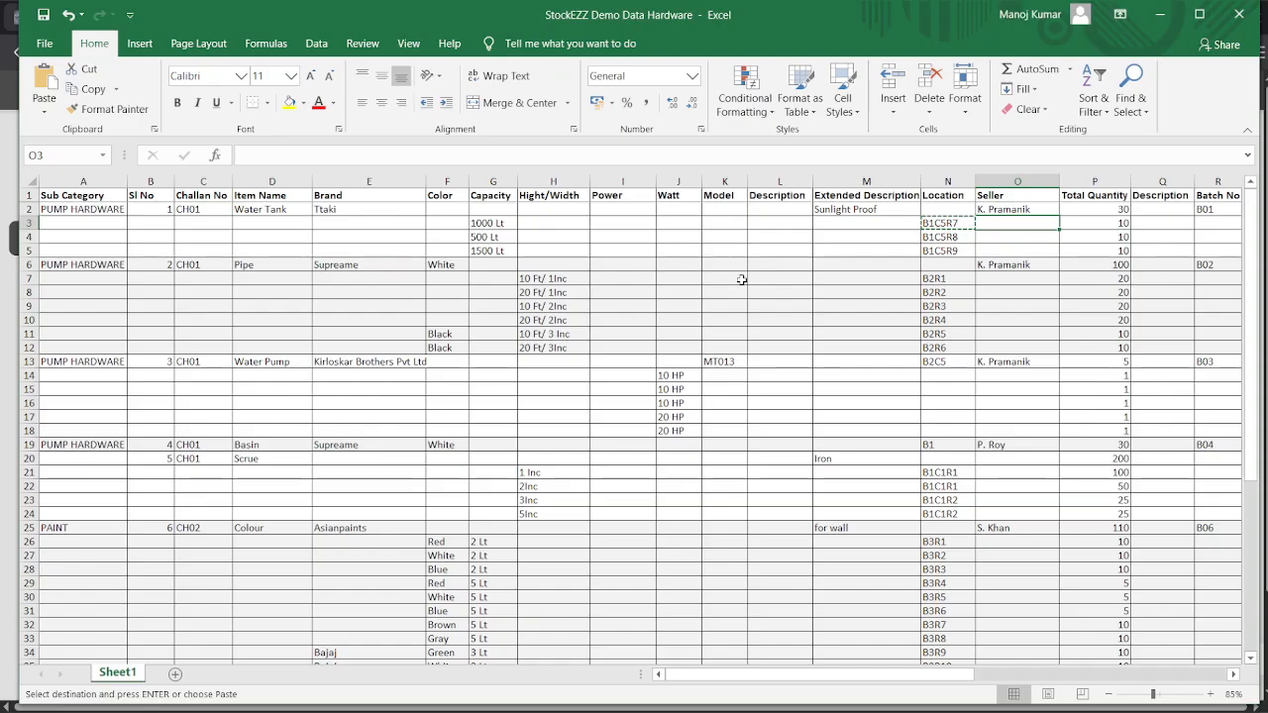
pyautogui.press('Right')
pyautogui.press('Right')
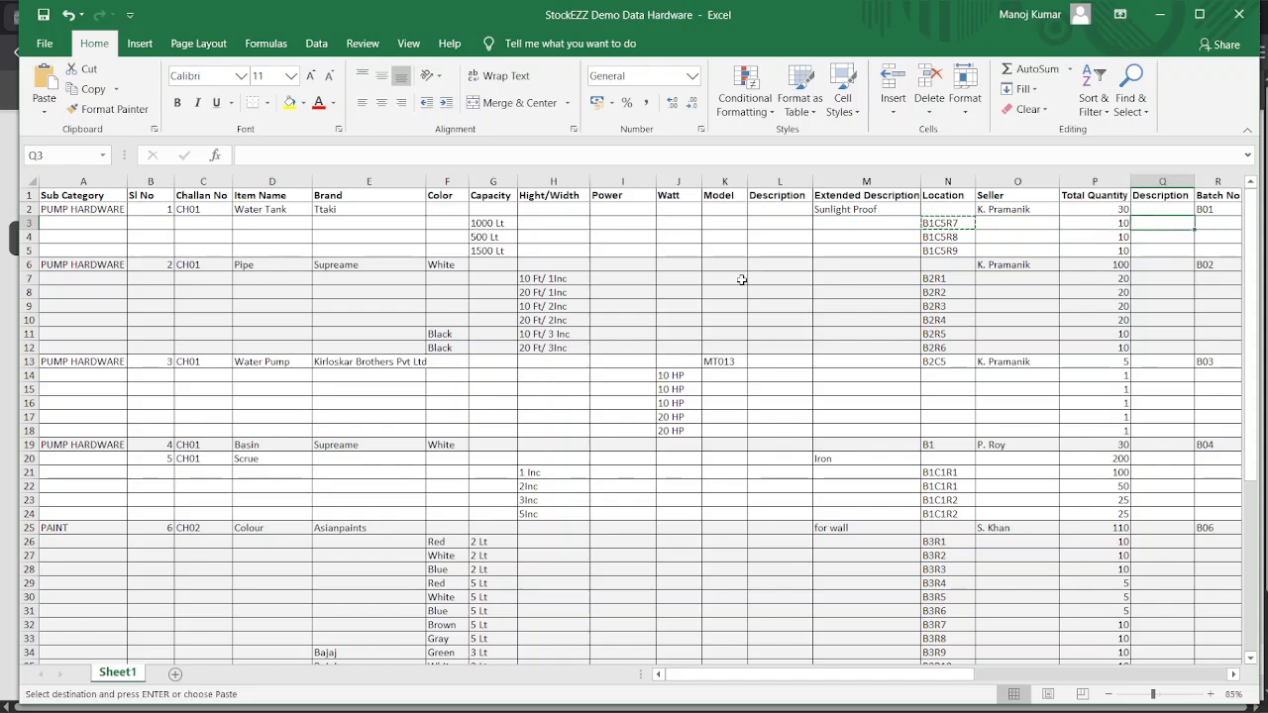
pyautogui.press('Left')
pyautogui.hotkey('ctrl', 'c')
pyautogui.hotkey('alt', 'Tab')
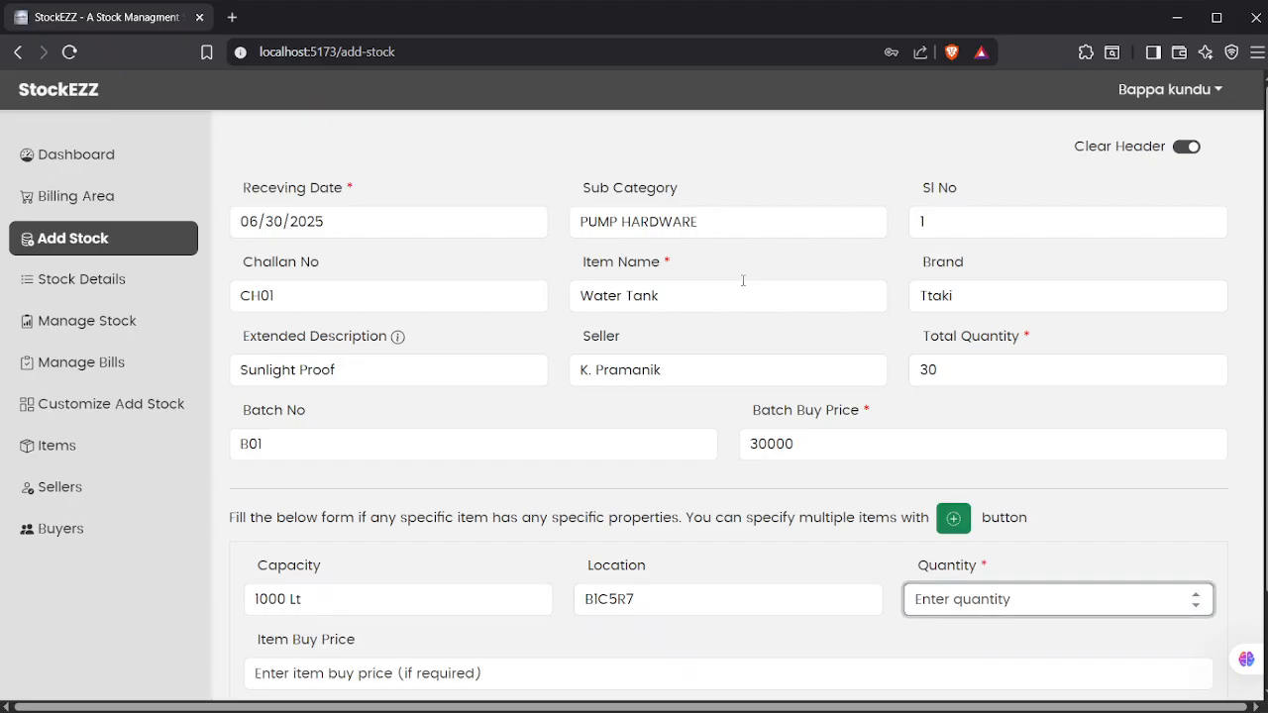
pyautogui.hotkey('ctrl', 'v')
pyautogui.press('Tab')
# - Copy the per-piece buy price 1000 from cell T3 of the sheet into the first item entry's Item Buy Price field
pyautogui.hotkey('alt', 'Tab')
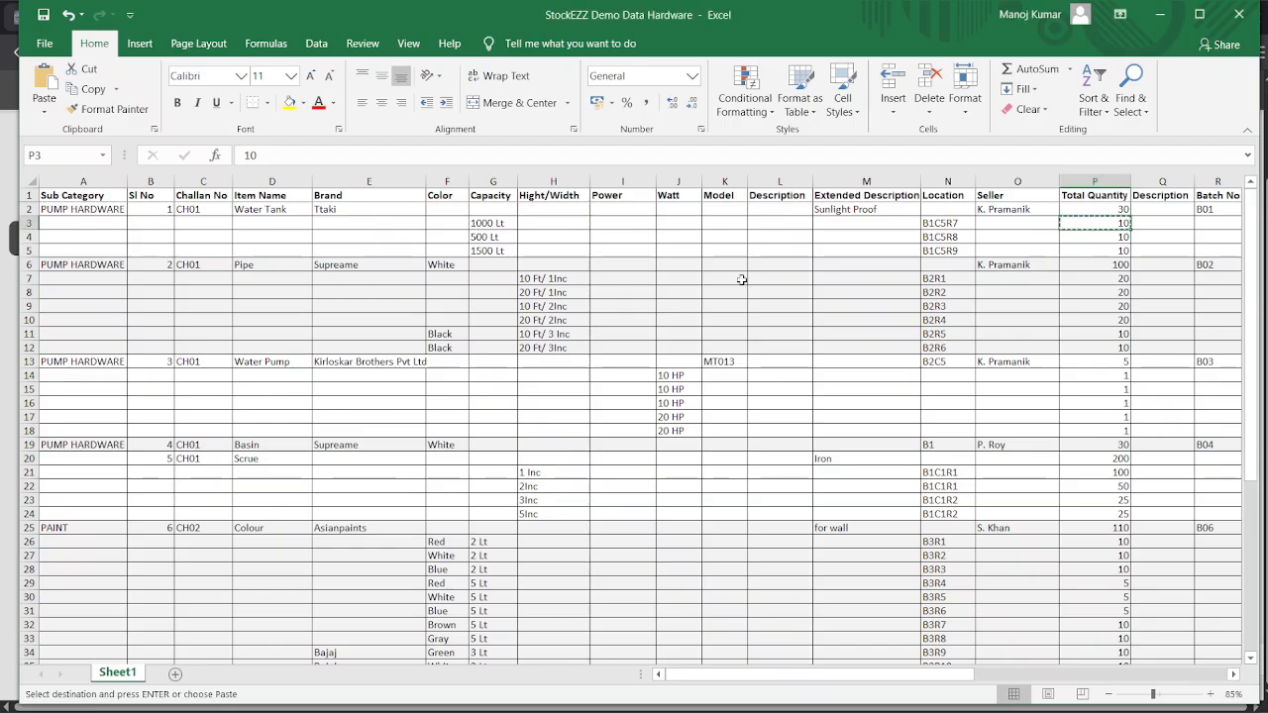
pyautogui.press('Right')
pyautogui.press('Right')
pyautogui.press('Right')
pyautogui.press('Right')
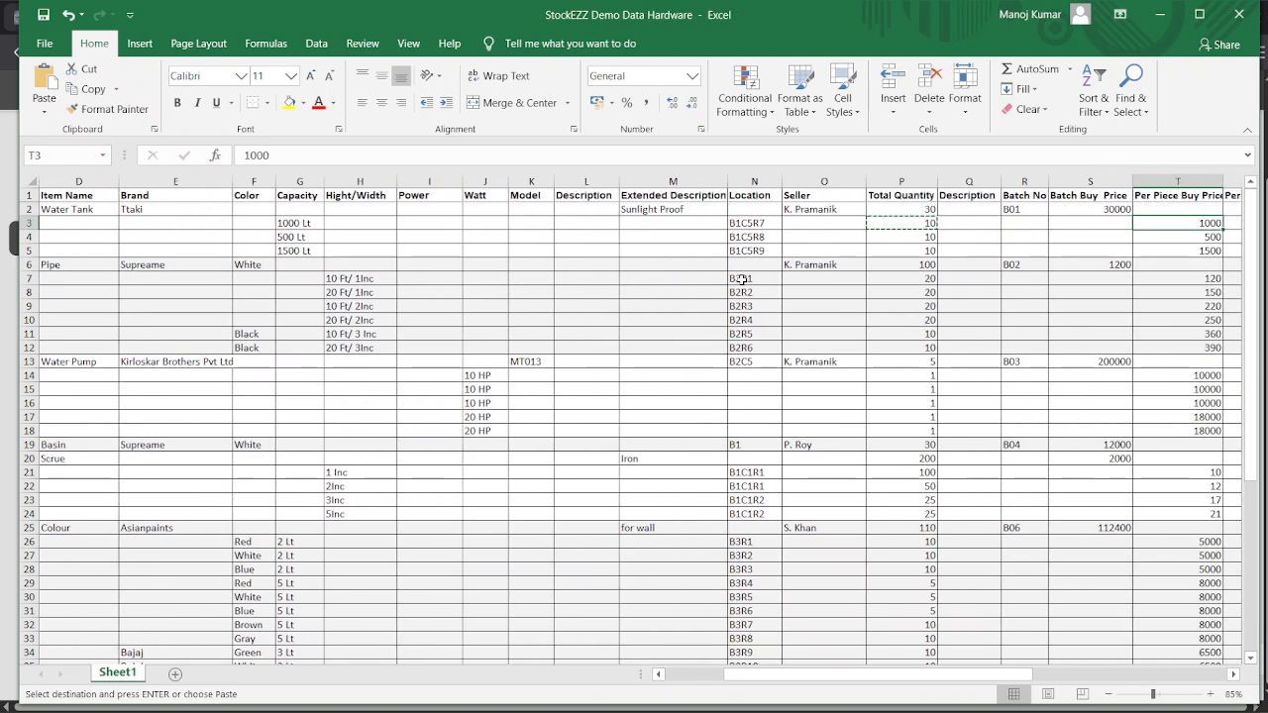
pyautogui.hotkey('ctrl', 'c')
pyautogui.hotkey('alt', 'Tab')
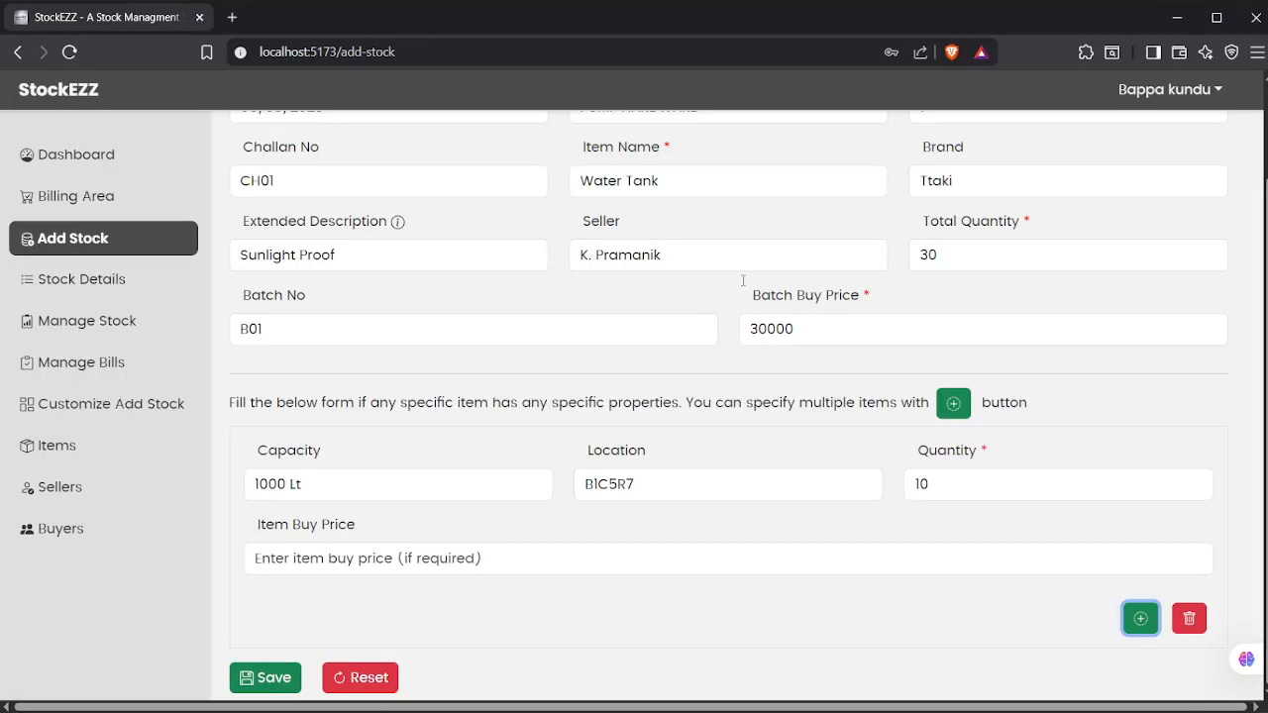
pyautogui.click(365, 569)
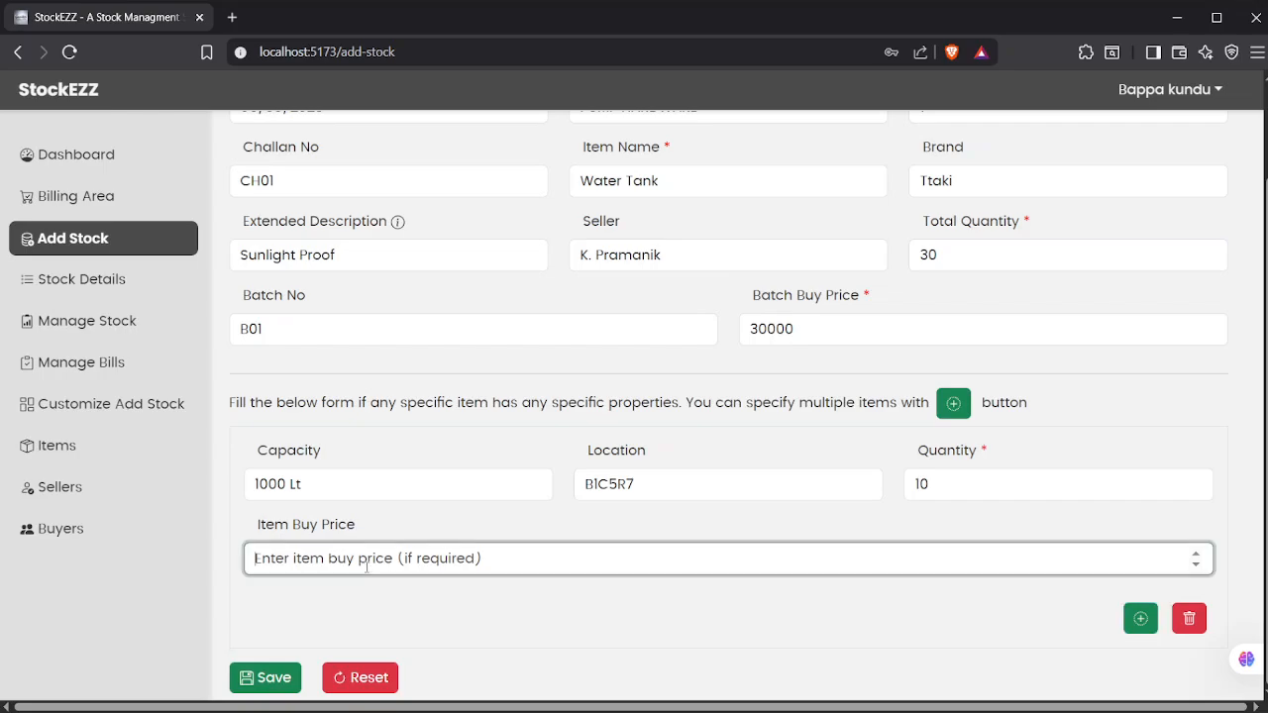
pyautogui.hotkey('ctrl', 'v')
# - Return to the Capacity column in the sheet and add a second item entry to the Add Stock form
pyautogui.hotkey('alt', 'Tab')
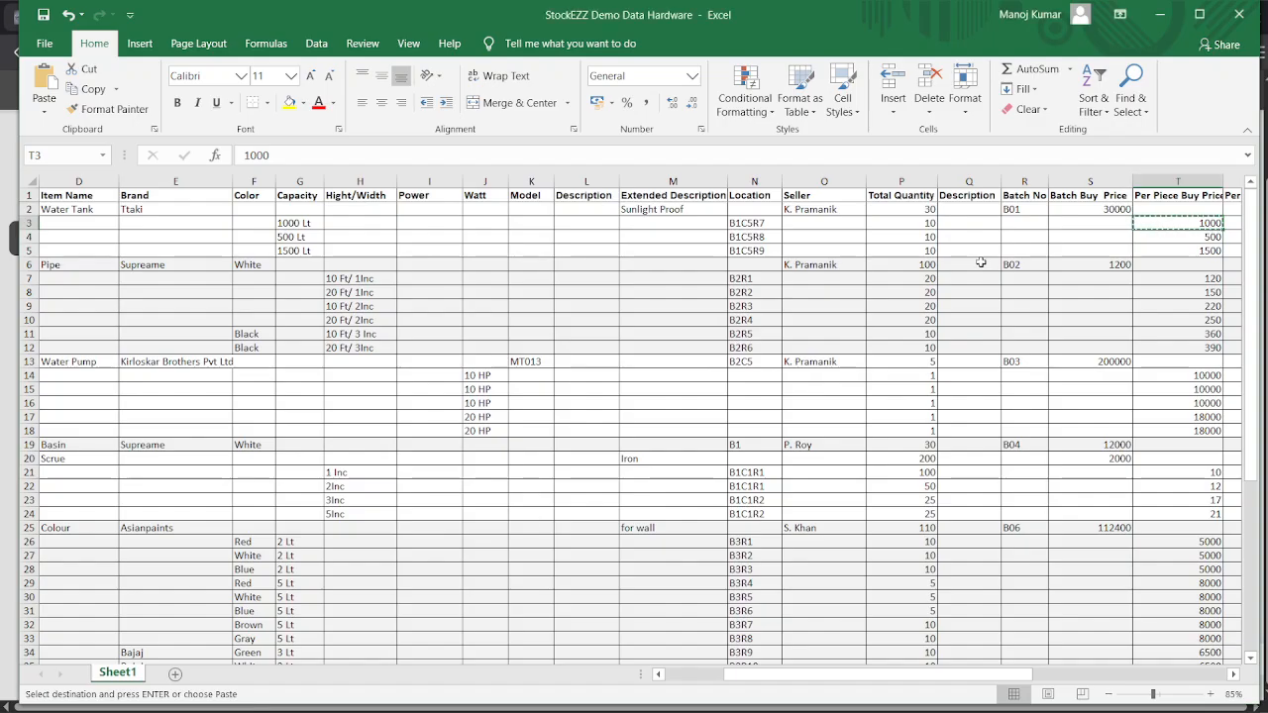
pyautogui.press('Left')
pyautogui.press('Left')
pyautogui.press('Left')
pyautogui.press('Left')
pyautogui.press('Left')
pyautogui.press('Left')
pyautogui.press('Left')
pyautogui.press('Left')
pyautogui.press('Left')
pyautogui.press('Left')
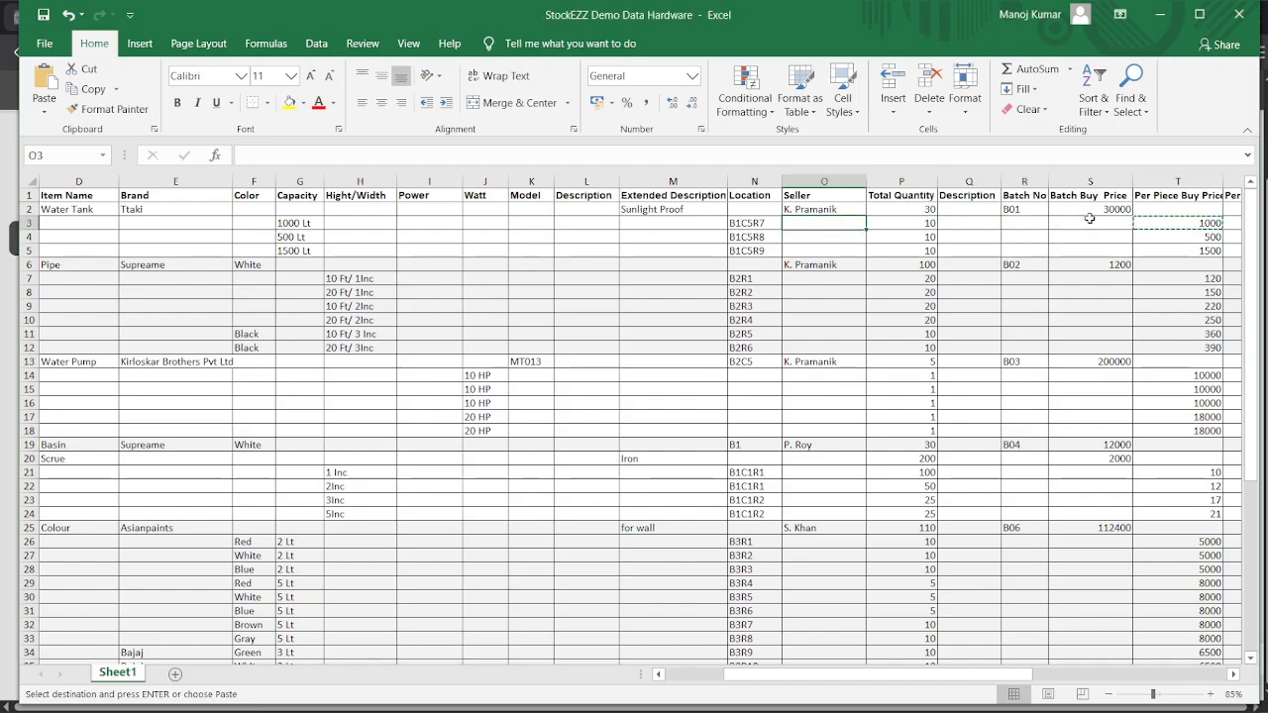
pyautogui.press('Left')
pyautogui.press('Left')
pyautogui.press('Left')
pyautogui.press('Down')
pyautogui.press('Down')
pyautogui.hotkey('alt', 'Tab')
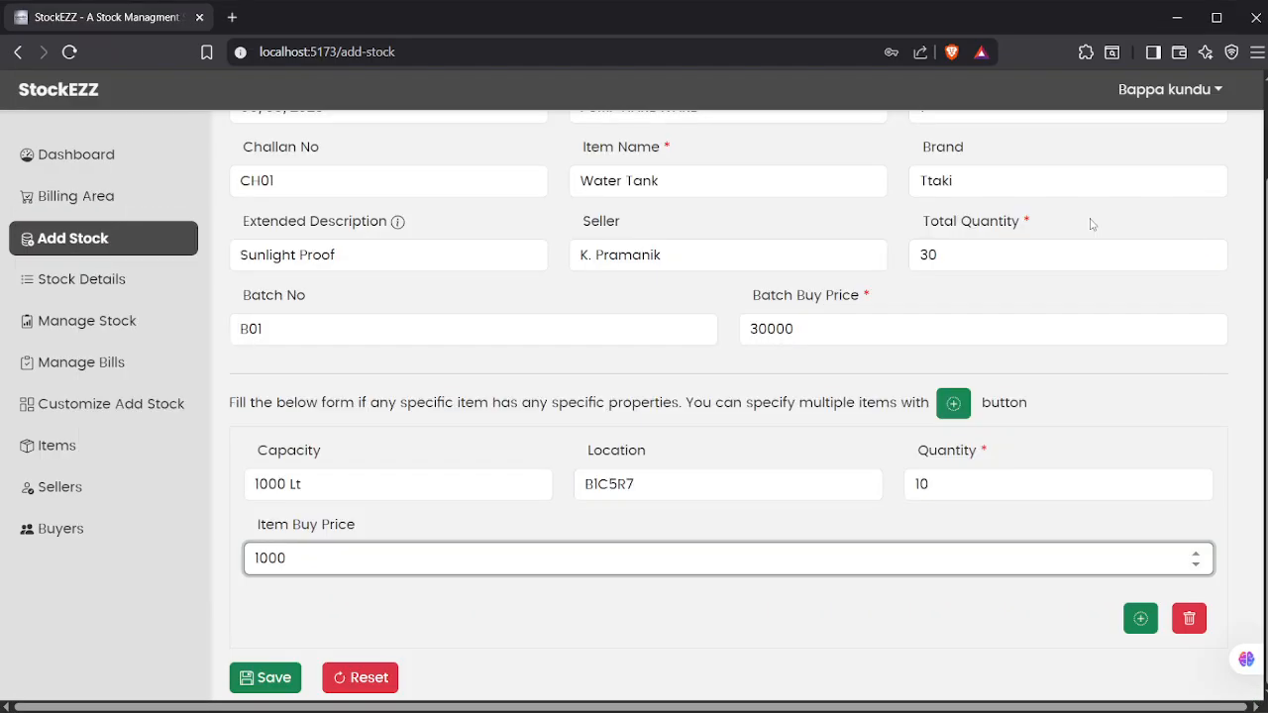
pyautogui.click(1140, 618)
pyautogui.scroll(-2, 762, 523)
pyautogui.click(422, 484)
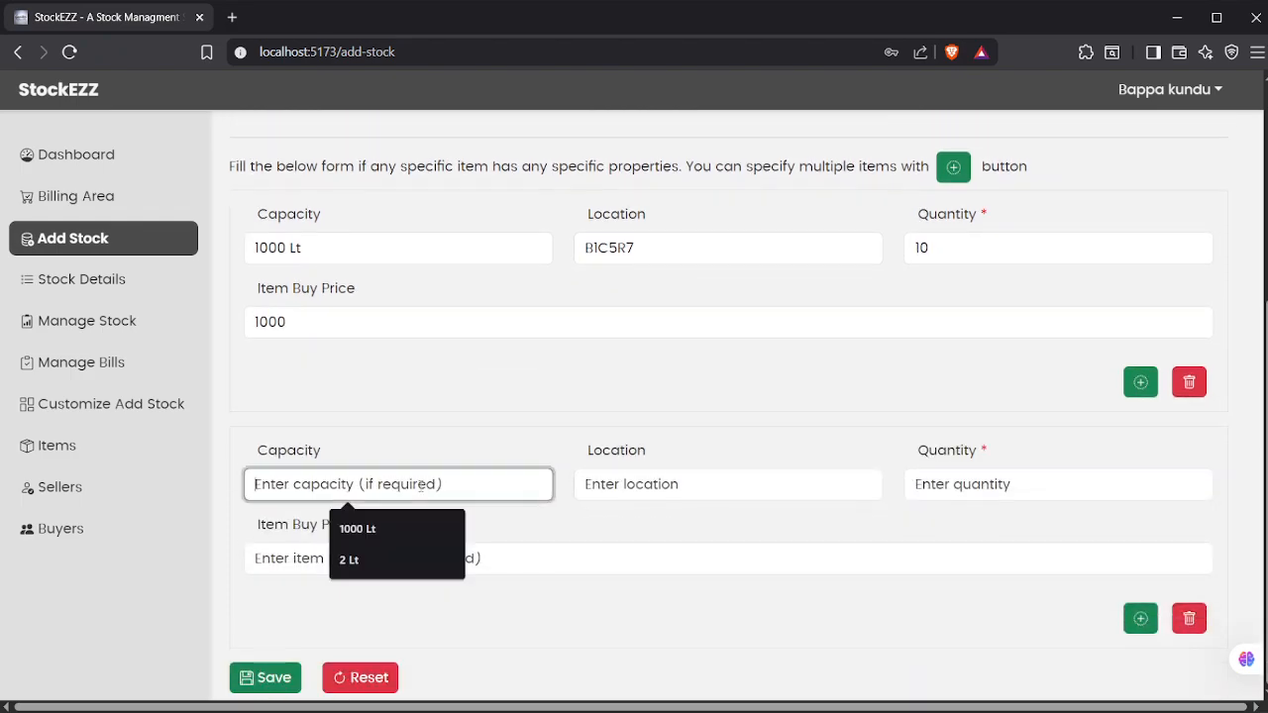
# - Copy the capacity 500 Lt from cell G4 of the sheet into the second item entry's Capacity field
pyautogui.hotkey('alt', 'Tab')
pyautogui.press('Up')
pyautogui.hotkey('ctrl', 'c')
pyautogui.hotkey('alt', 'Tab')
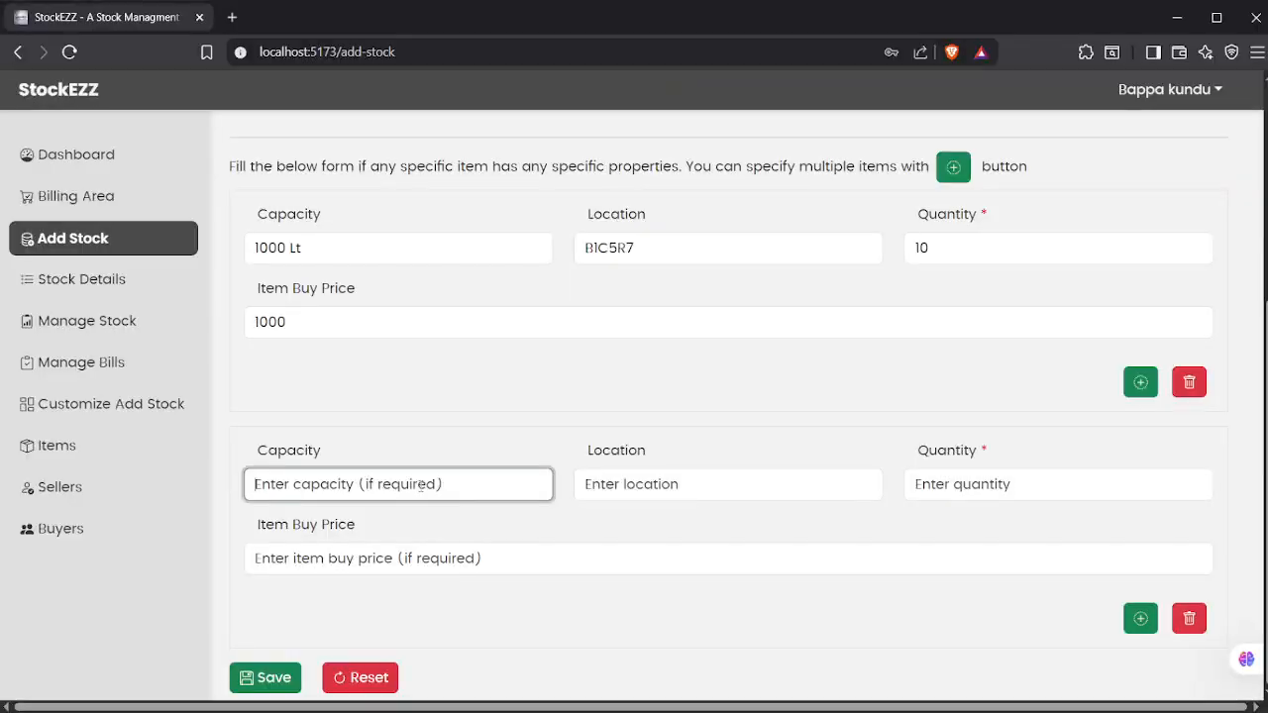
pyautogui.hotkey('ctrl', 'v')
pyautogui.press('Tab')
# - Copy the location B1C5R8 from cell N4 of the sheet into the second item entry's Location field
pyautogui.hotkey('alt', 'Tab')
pyautogui.press('Right')
pyautogui.press('Right')
pyautogui.press('Right')
pyautogui.press('Right')
pyautogui.press('Right')
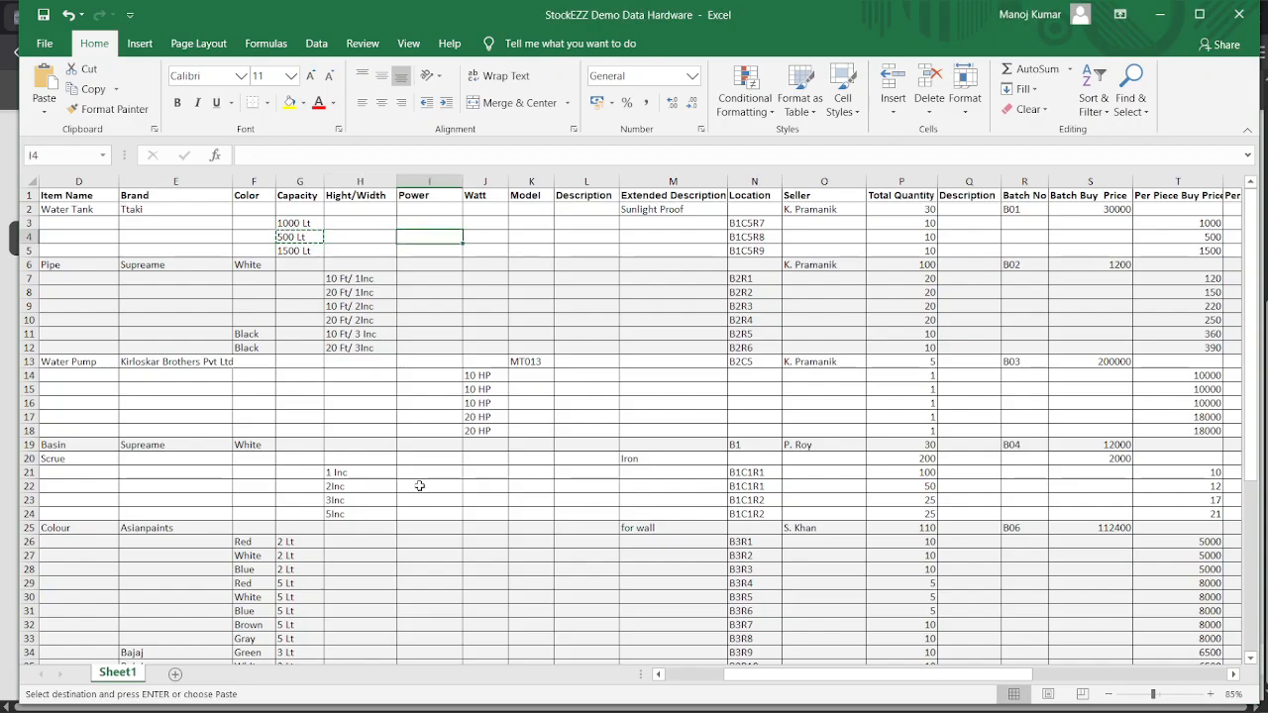
pyautogui.press('Right')
pyautogui.press('Right')
pyautogui.hotkey('ctrl', 'c')
pyautogui.hotkey('alt', 'Tab')
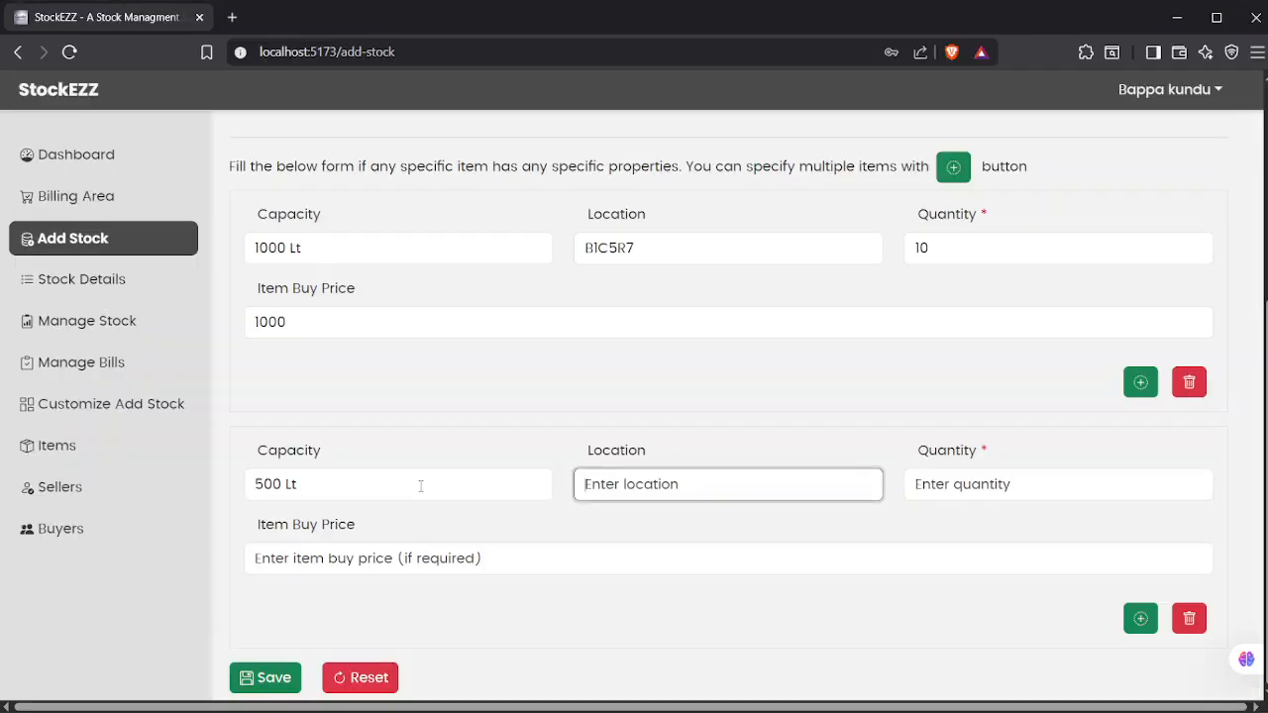
pyautogui.hotkey('ctrl', 'v')
pyautogui.press('Tab')
# - Copy the quantity 10 from cell P4 of the sheet into the second item entry's Quantity field
pyautogui.hotkey('alt', 'Tab')
pyautogui.press('Right')
pyautogui.press('Right')
pyautogui.press('Right')
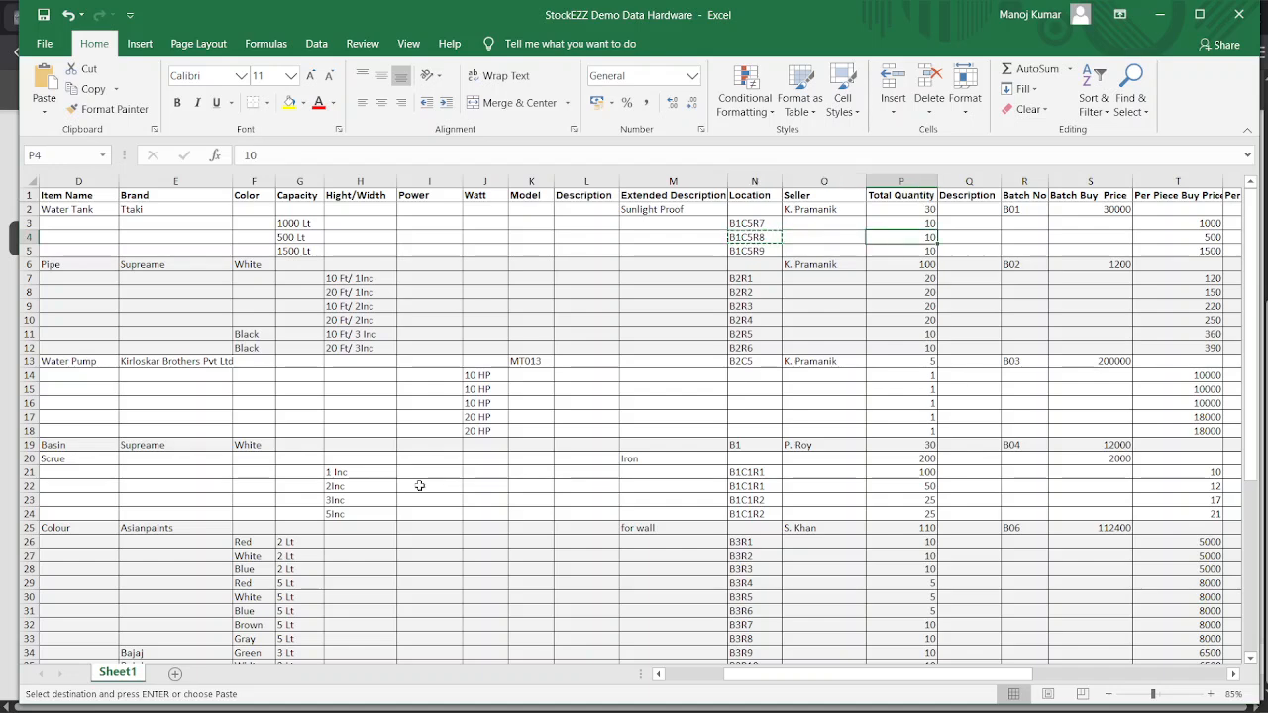
pyautogui.press('Left')
pyautogui.hotkey('ctrl', 'c')
pyautogui.hotkey('alt', 'Tab')
pyautogui.hotkey('ctrl', 'v')
pyautogui.press('Tab')
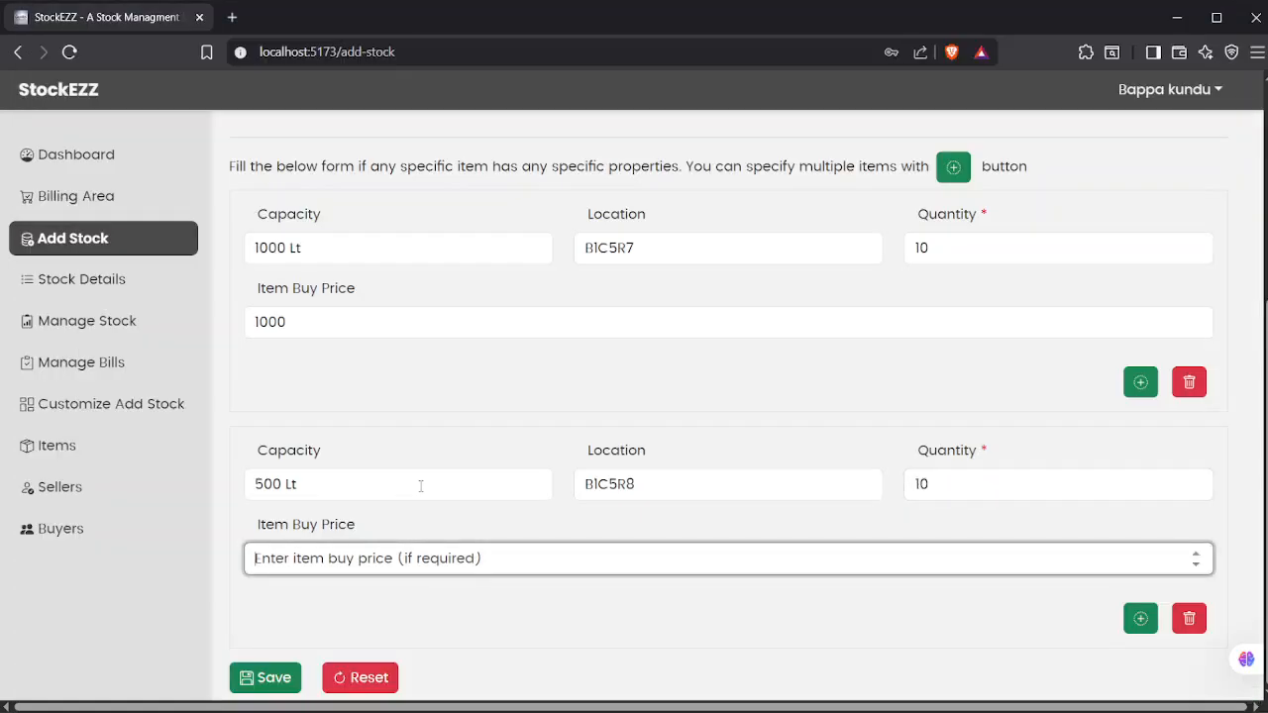
# - Copy the buy price 500 from cell T4 into the second item entry's Item Buy Price field and add a third item entry
pyautogui.hotkey('alt', 'Tab')
pyautogui.press('Right')
pyautogui.press('Right')
pyautogui.press('Right')
pyautogui.press('Right')
pyautogui.press('Right')
pyautogui.press('Left')
pyautogui.hotkey('ctrl', 'c')
pyautogui.hotkey('alt', 'Tab')
pyautogui.hotkey('ctrl', 'v')
pyautogui.press('Tab')
pyautogui.press('Return')
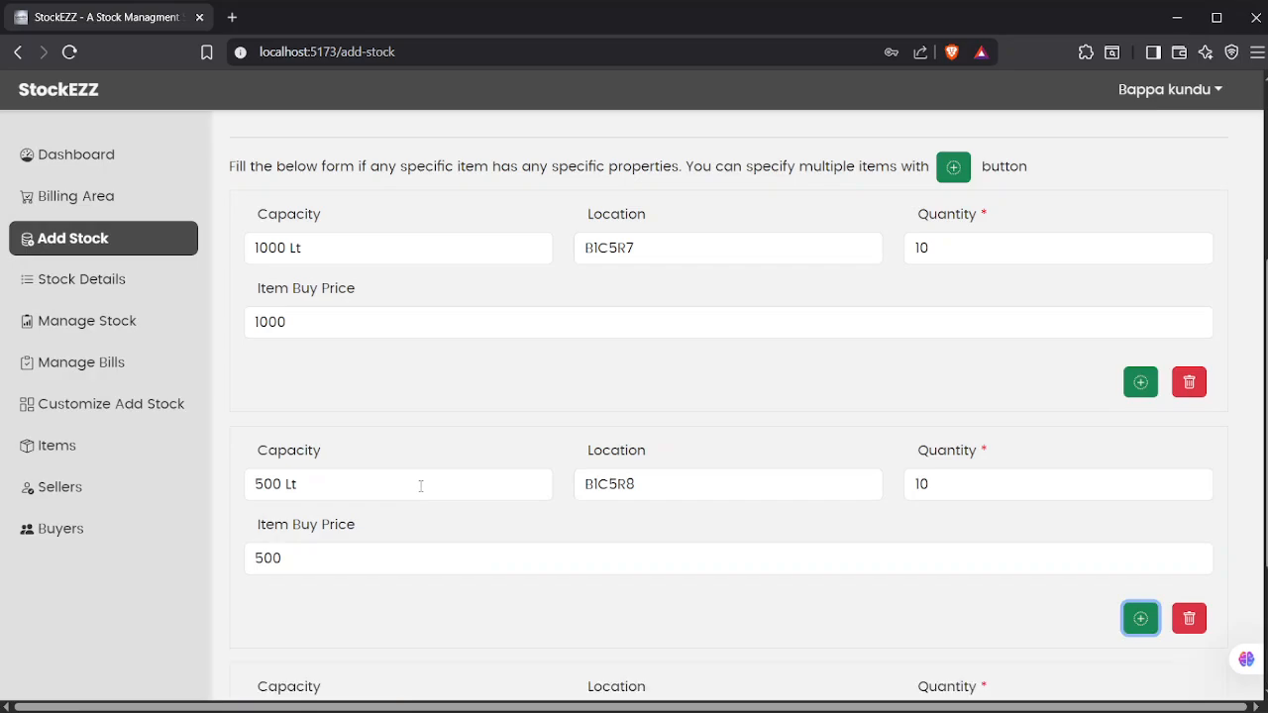
# - Copy the capacity 1500 Lt from cell G5 of the sheet into the third item entry's Capacity field
pyautogui.hotkey('alt', 'Tab')
pyautogui.press('Down')
pyautogui.press('Left')
pyautogui.press('Left')
pyautogui.press('Left')
pyautogui.press('Left')
pyautogui.press('Left')
pyautogui.press('Left')
pyautogui.press('Left')
pyautogui.press('Left')
pyautogui.press('Left')
pyautogui.press('Left')
pyautogui.press('Left')
pyautogui.press('Left')
pyautogui.press('Left')
pyautogui.hotkey('ctrl', 'c')
pyautogui.hotkey('alt', 'Tab')
pyautogui.hotkey('ctrl', 'v')
pyautogui.press('Tab')
# - Copy the location B1C5R9 from cell N5 of the sheet into the third item entry's Location field
pyautogui.hotkey('alt', 'Tab')
pyautogui.press('Right')
pyautogui.press('Right')
pyautogui.press('Right')
pyautogui.press('Right')
pyautogui.press('Right')
pyautogui.press('Right')
pyautogui.press('Right')
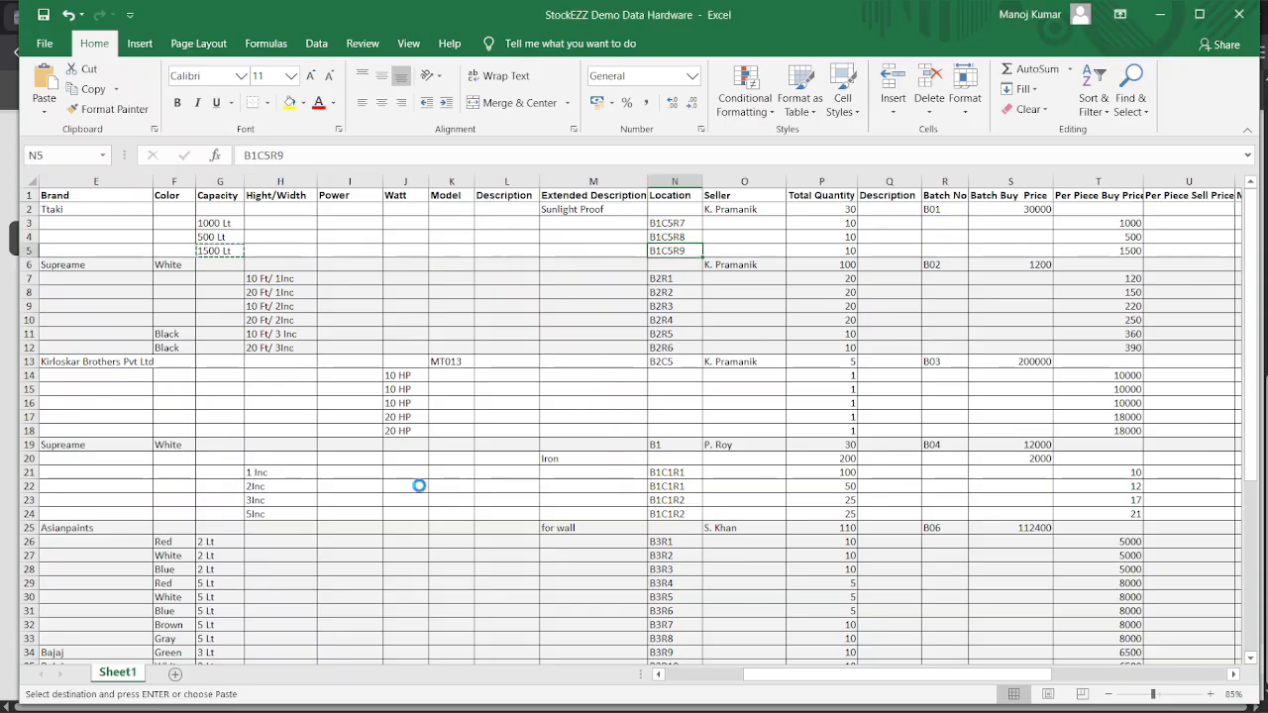
pyautogui.hotkey('ctrl', 'c')
pyautogui.hotkey('alt', 'Tab')
pyautogui.hotkey('ctrl', 'v')
pyautogui.press('Tab')
# - Copy the quantity 10 from cell P5 of the sheet into the third item entry's Quantity field
pyautogui.hotkey('alt', 'Tab')
pyautogui.press('Right')
pyautogui.press('Right')
pyautogui.hotkey('ctrl', 'c')
pyautogui.hotkey('alt', 'Tab')
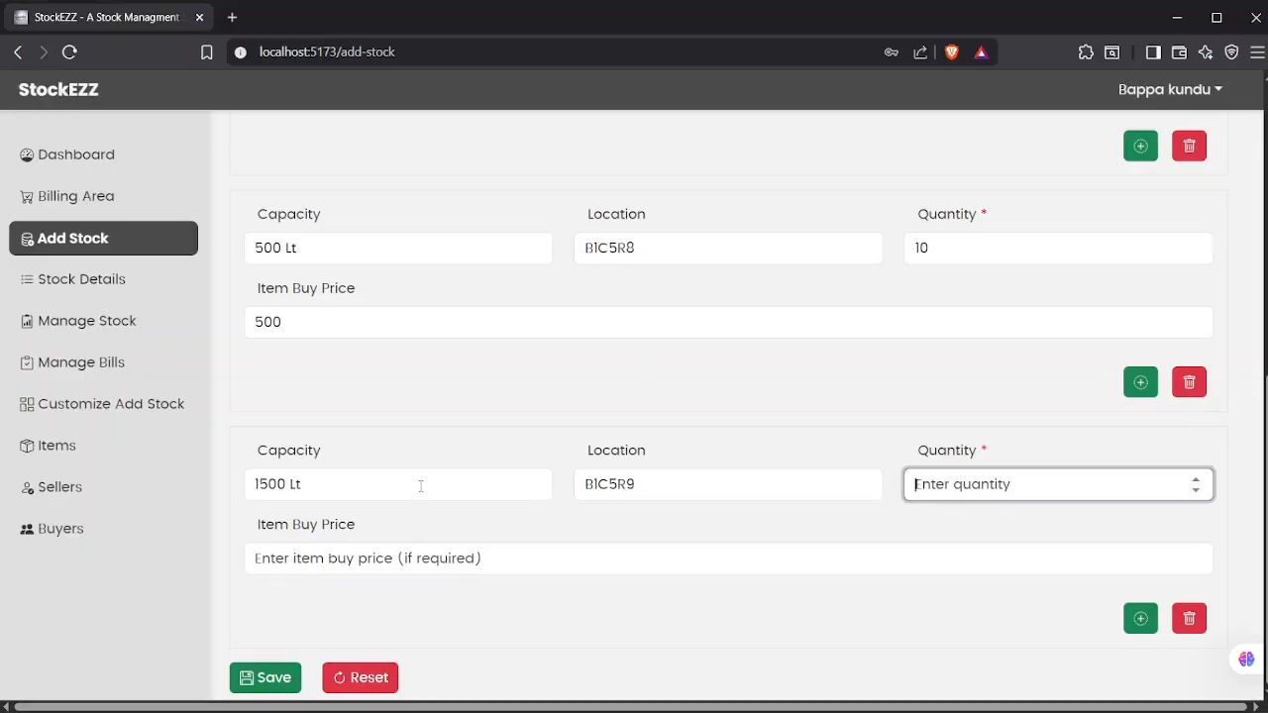
pyautogui.hotkey('ctrl', 'v')
pyautogui.press('Tab')
# - Copy the buy price 1500 from cell T5 of the sheet into the third item entry's Item Buy Price field
pyautogui.hotkey('alt', 'Tab')
pyautogui.press('Right')
pyautogui.press('Right')
pyautogui.press('Right')
pyautogui.press('Right')
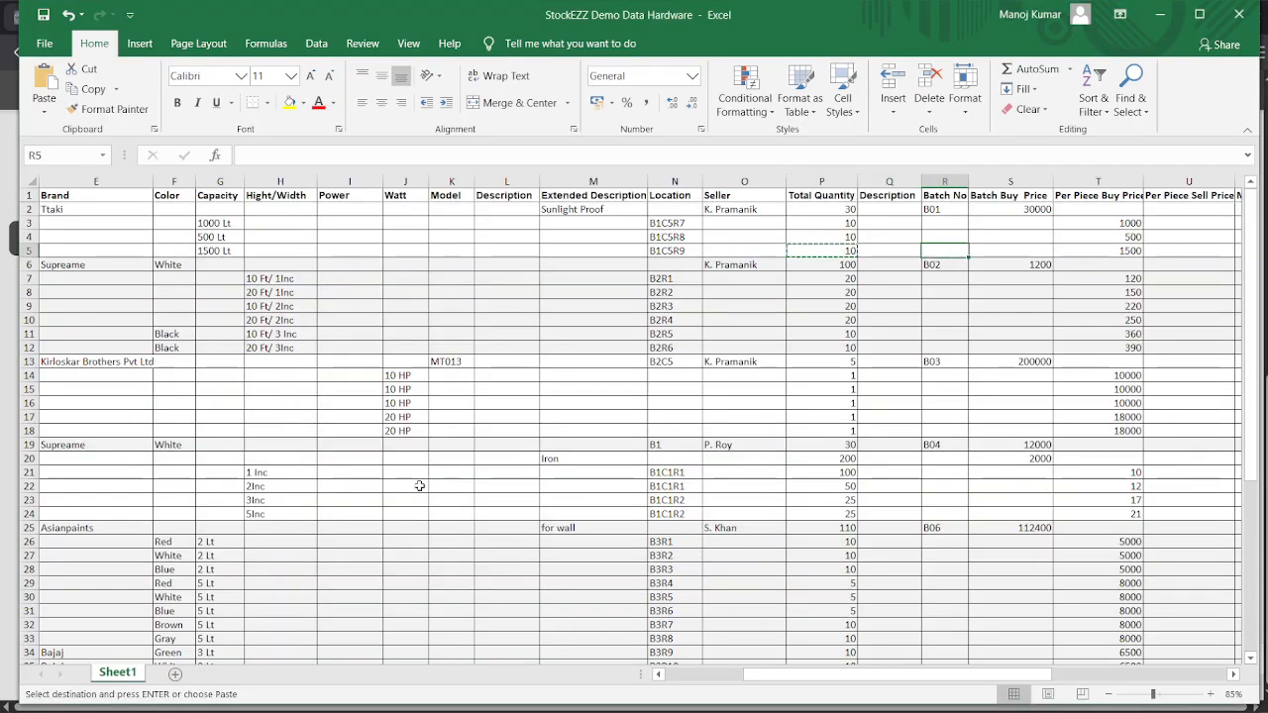
pyautogui.press('Right')
pyautogui.press('Left')
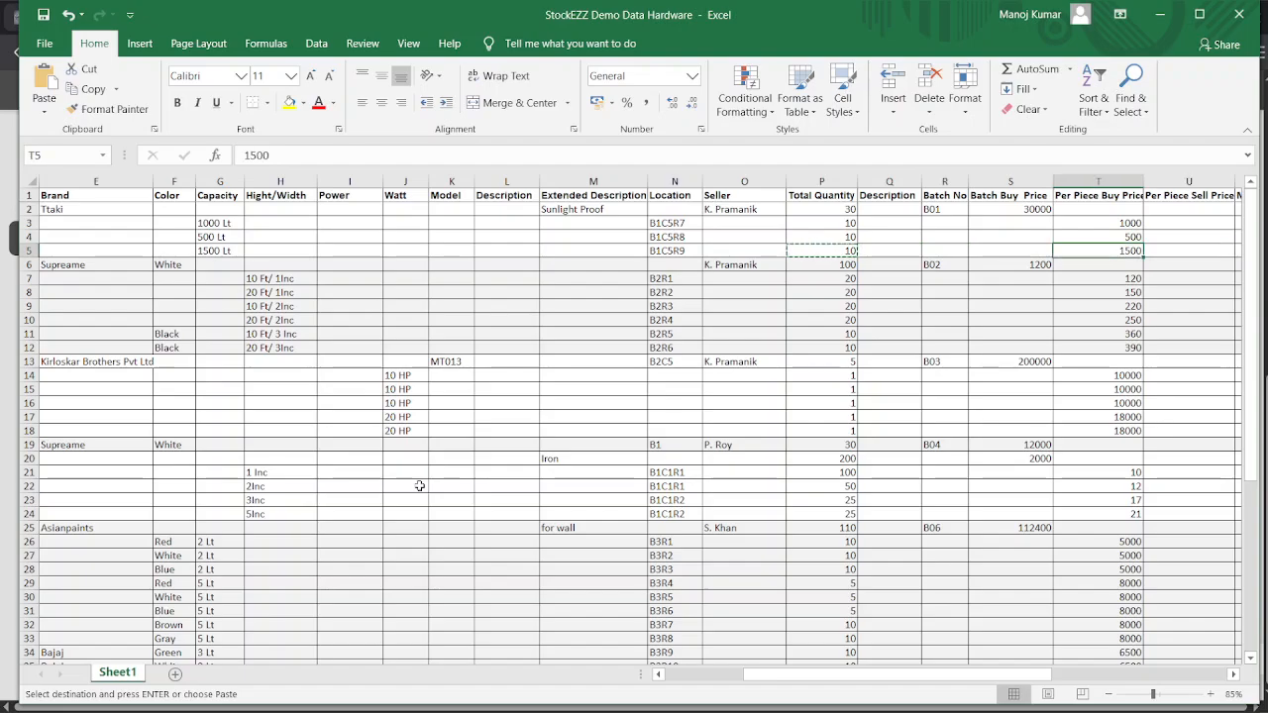
pyautogui.hotkey('ctrl', 'c')
pyautogui.hotkey('alt', 'Tab')
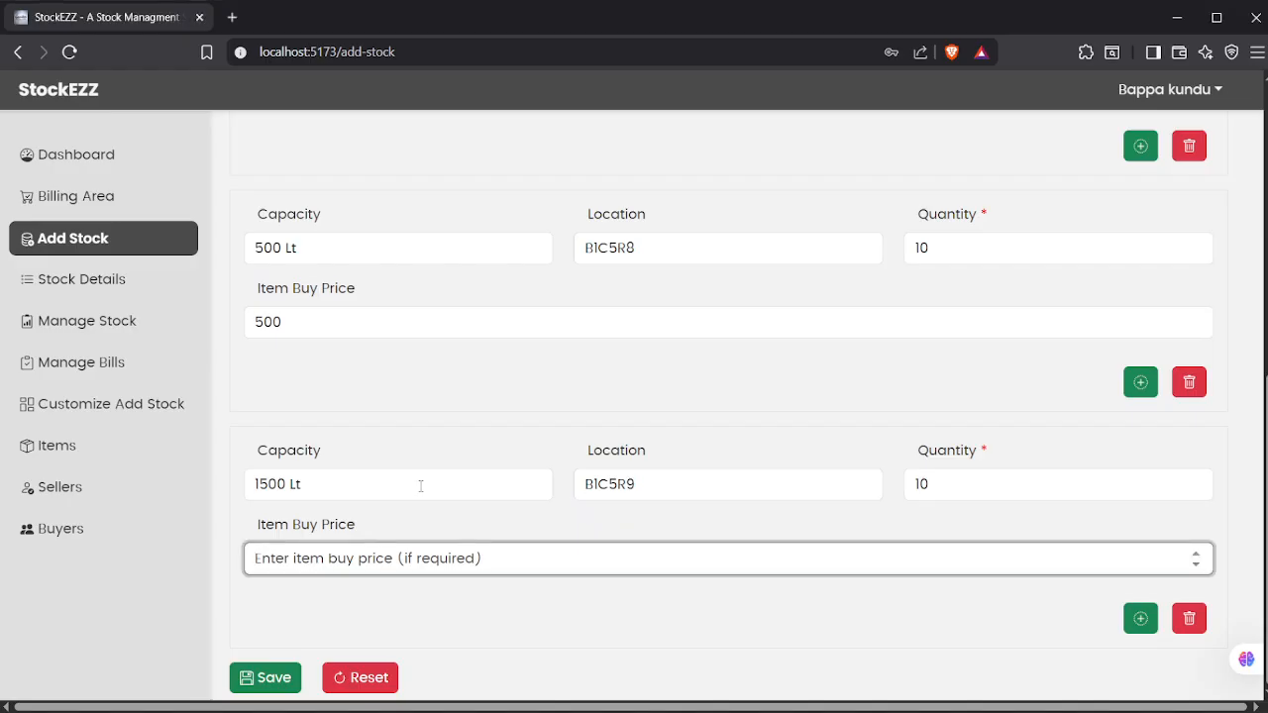
pyautogui.hotkey('ctrl', 'v')
# - Check the three Water Tank locations in the sheet against the Add Stock item entries and review the form's header
pyautogui.hotkey('alt', 'Tab')
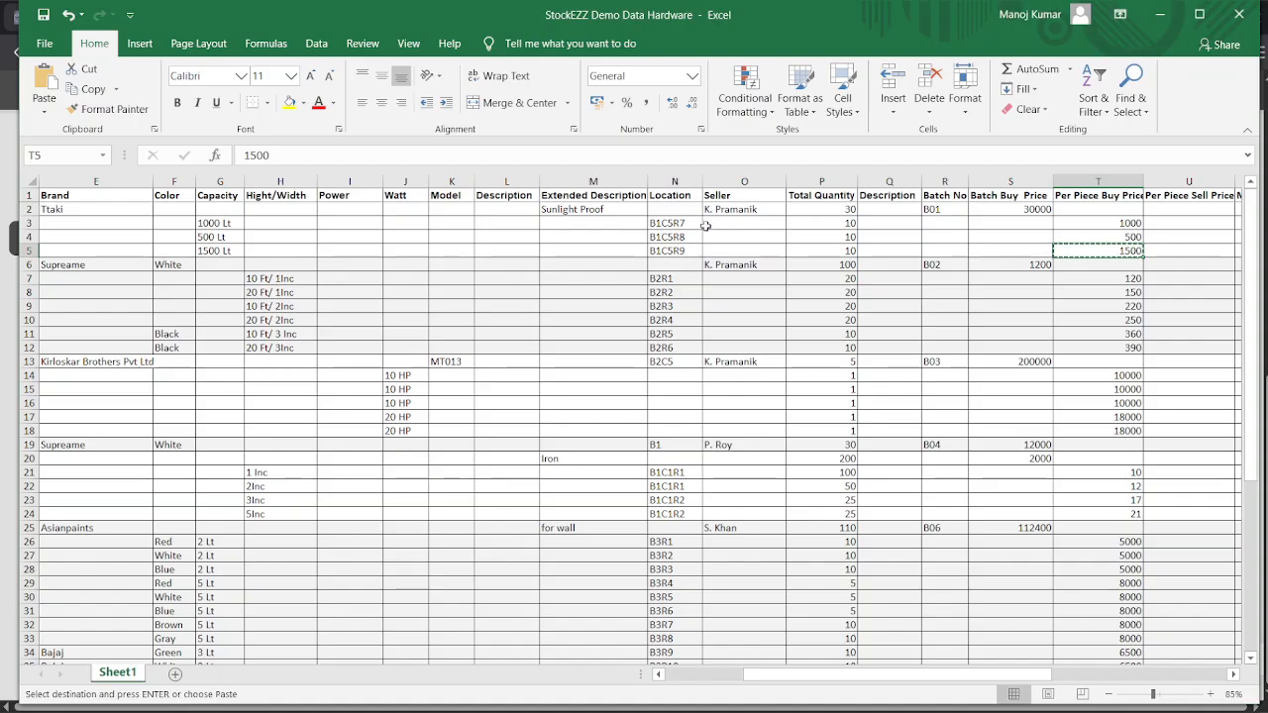
pyautogui.moveTo(683, 221); pyautogui.dragTo(691, 252)
pyautogui.hotkey('alt', 'Tab')
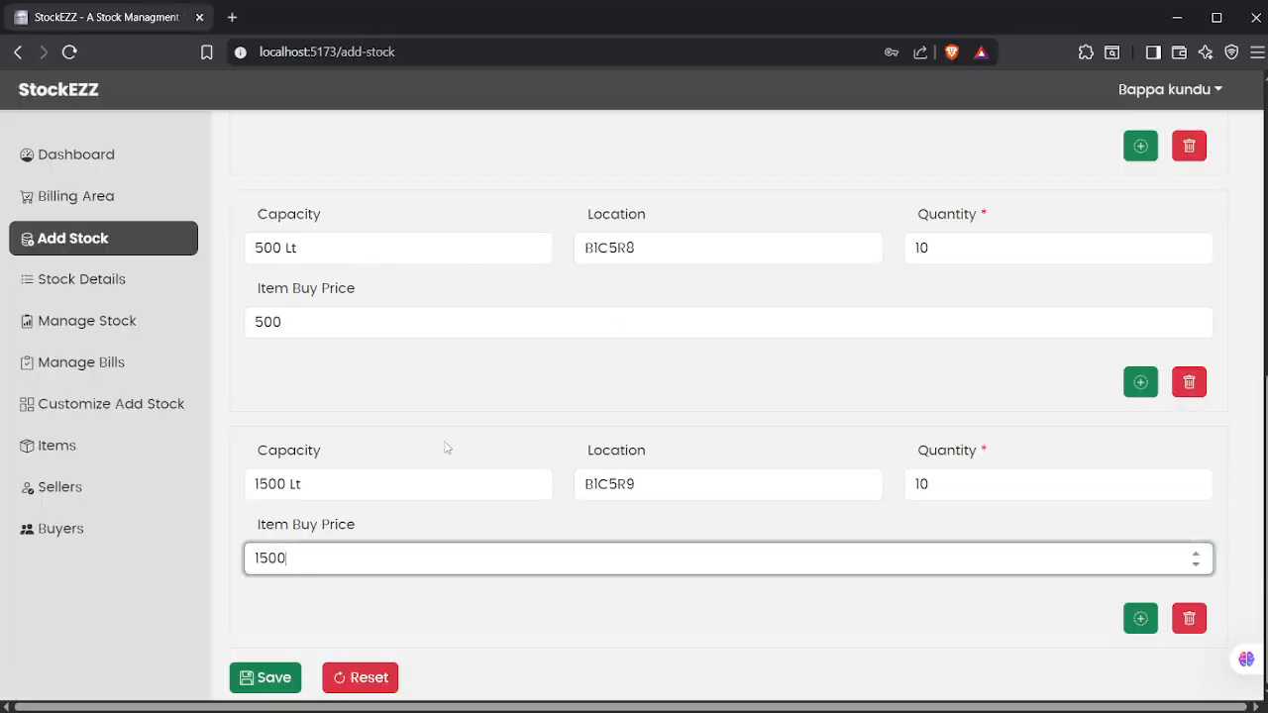
pyautogui.scroll(4, 386, 384)
pyautogui.scroll(3, 517, 298)
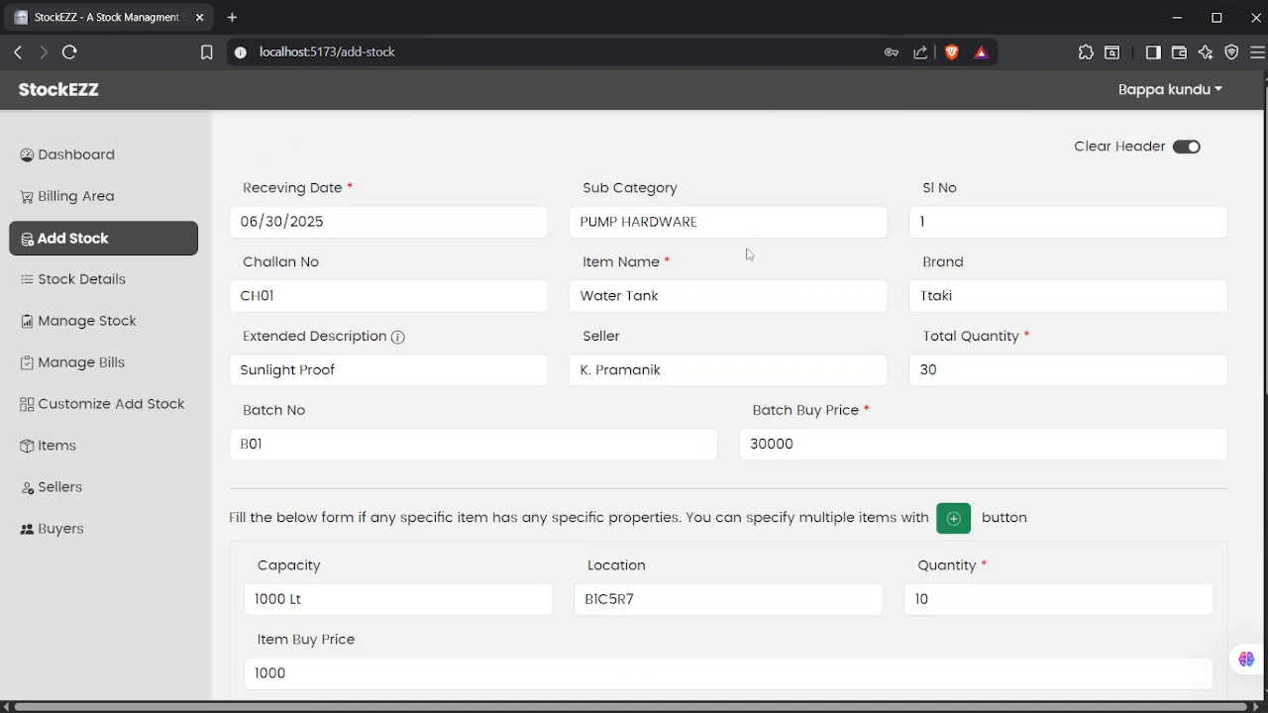
# - Examine the Water Tank row in the sheet from Sub Category through Item Name to its Capacity values
pyautogui.hotkey('alt', 'Tab')
pyautogui.press('Up')
pyautogui.press('Up')
pyautogui.press('Left')
pyautogui.press('Left')
pyautogui.press('Down')
pyautogui.press('Left')
pyautogui.press('Left')
pyautogui.press('Left')
pyautogui.press('Left')
pyautogui.press('Left')
pyautogui.press('Left')
pyautogui.press('Left')
pyautogui.press('Left')
pyautogui.press('Left')
pyautogui.press('Left')
pyautogui.press('Left')
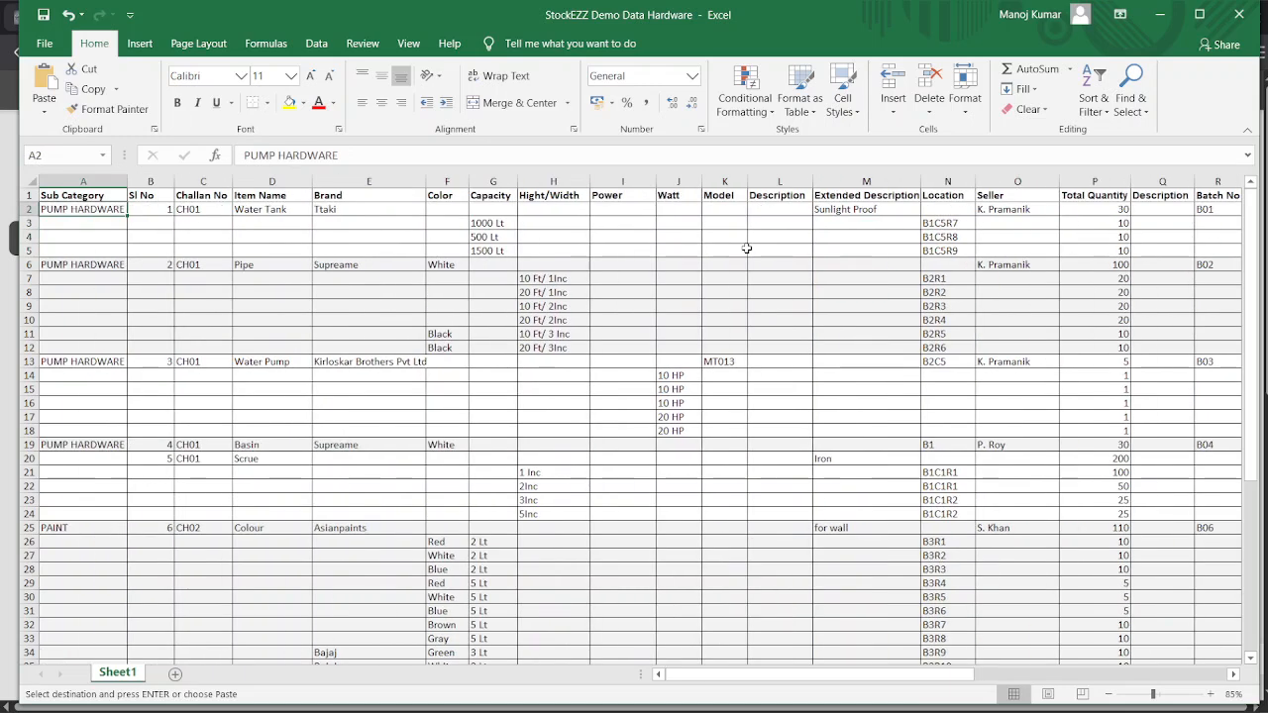
pyautogui.press('Right')
pyautogui.press('Right')
pyautogui.press('Right')
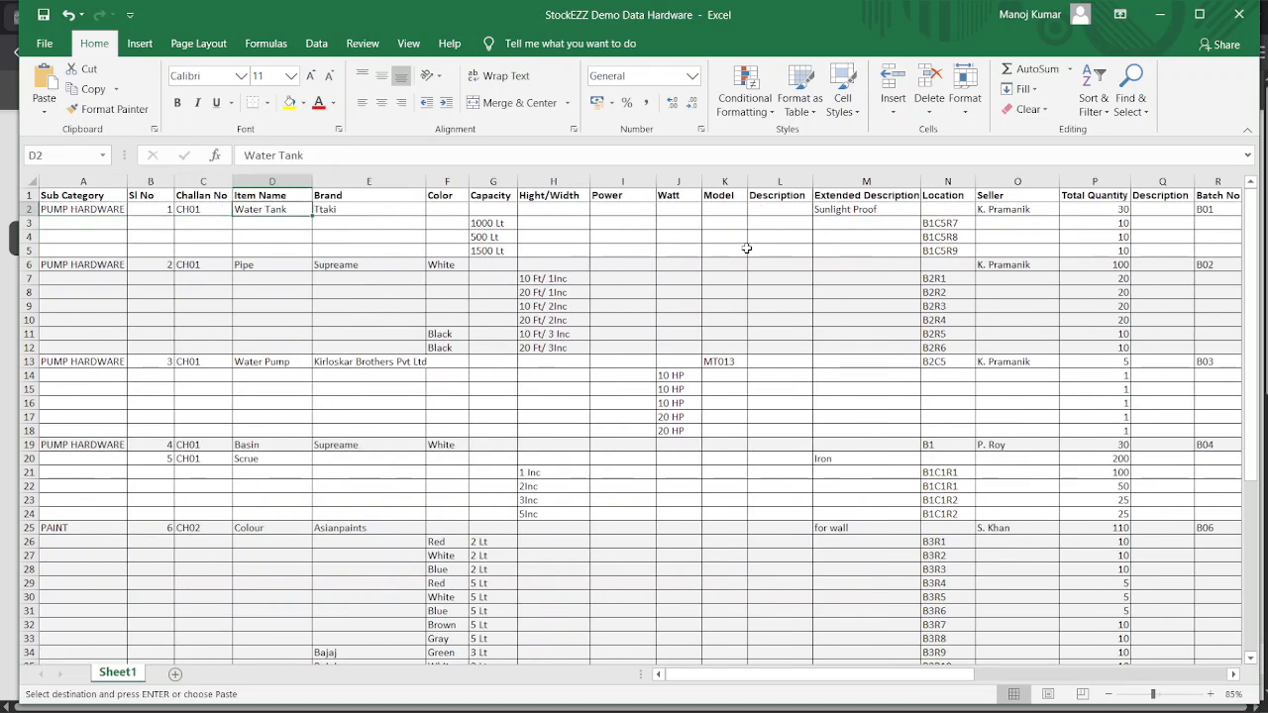
pyautogui.press('Right')
pyautogui.press('Right')
pyautogui.press('Right')
pyautogui.press('Right')
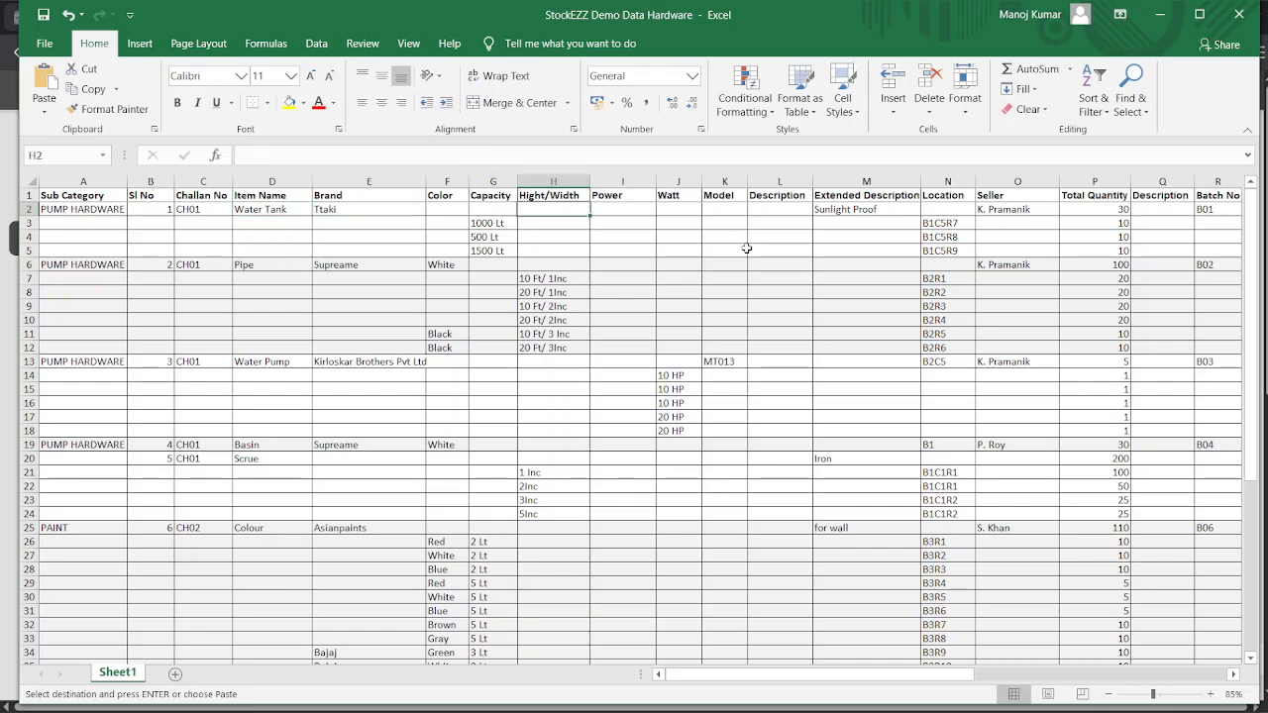
pyautogui.press('Down')
pyautogui.press('Left')
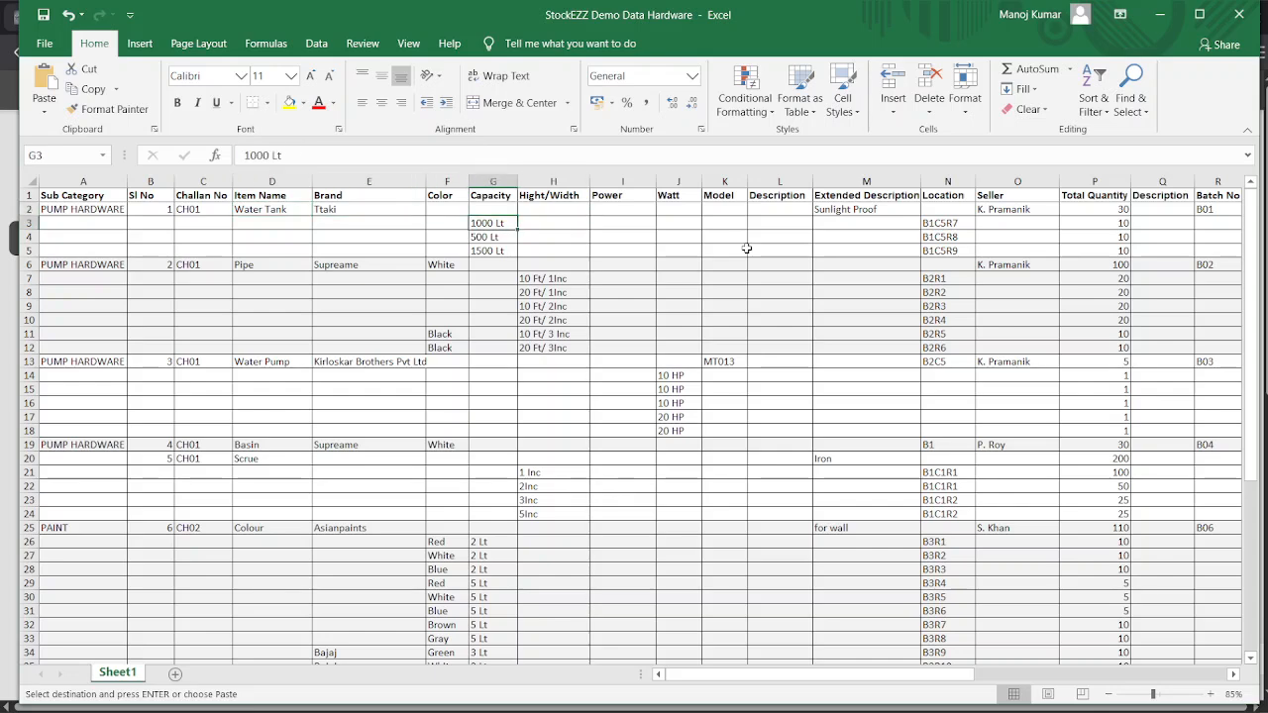
# - Compare the capacity and quantity of each Water Tank variant in rows 3 to 5 of the sheet
pyautogui.click(1103, 226)
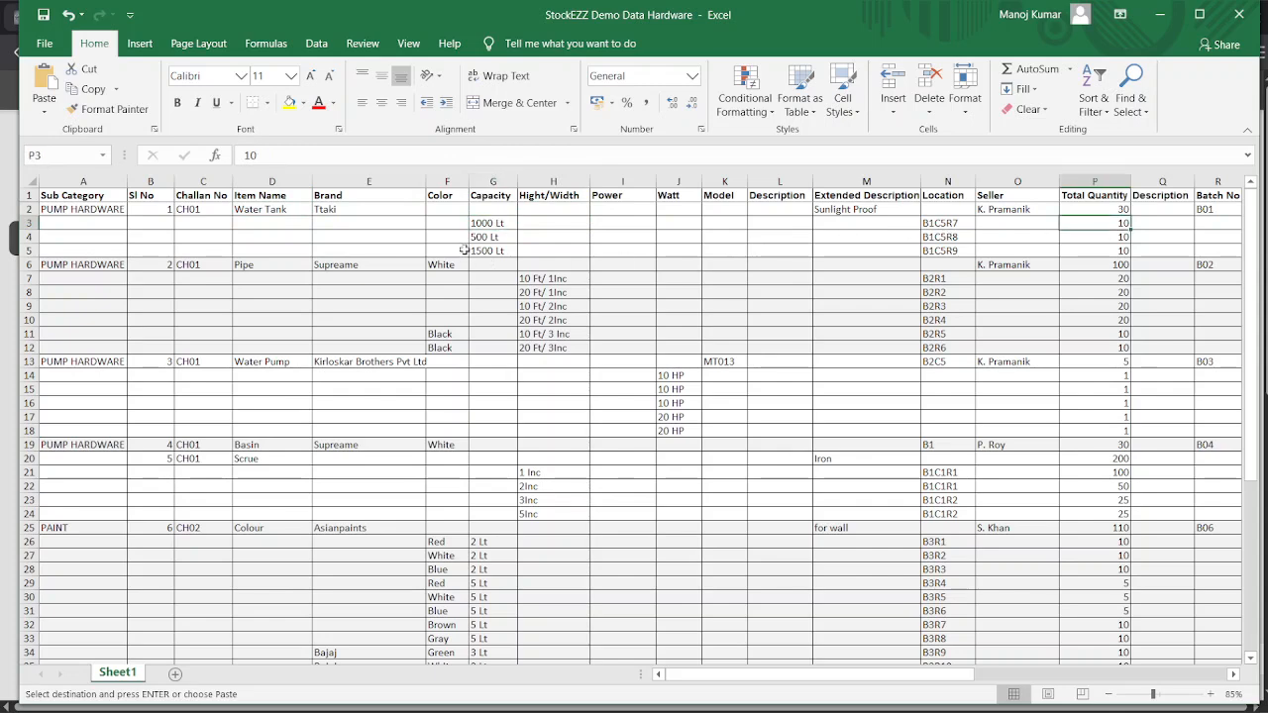
pyautogui.click(490, 226)
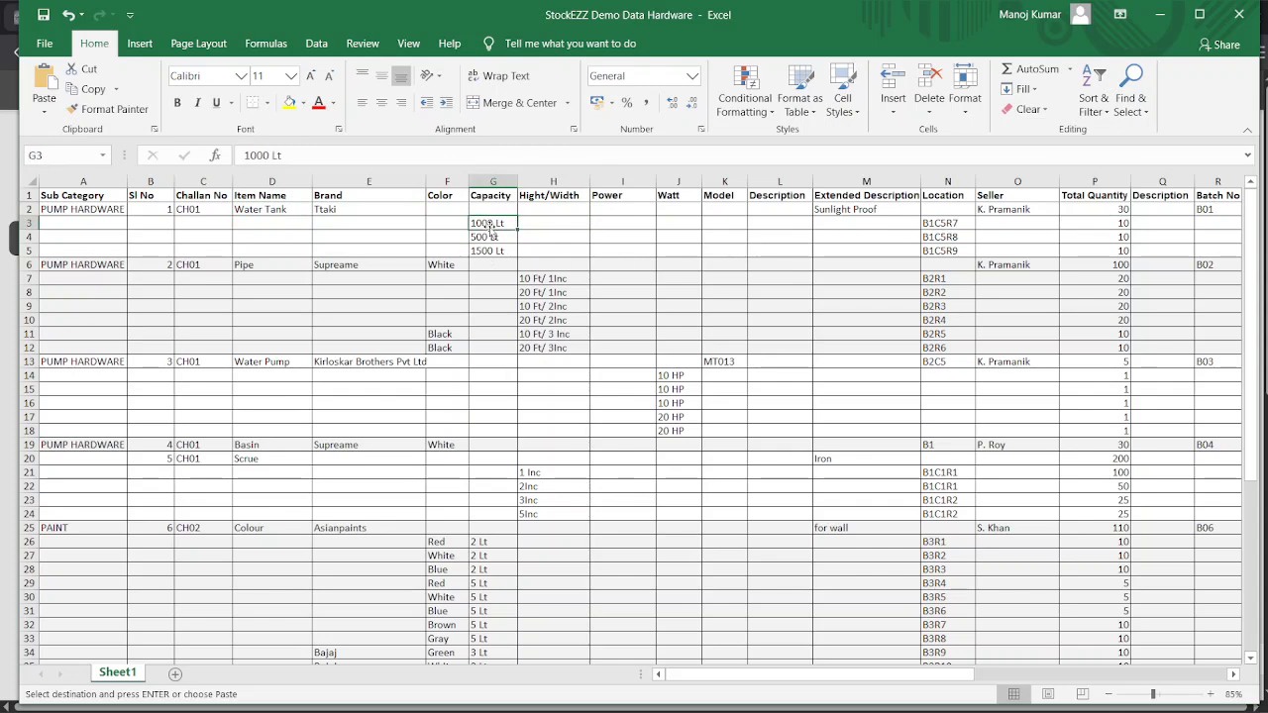
pyautogui.click(1091, 237)
pyautogui.click(500, 238)
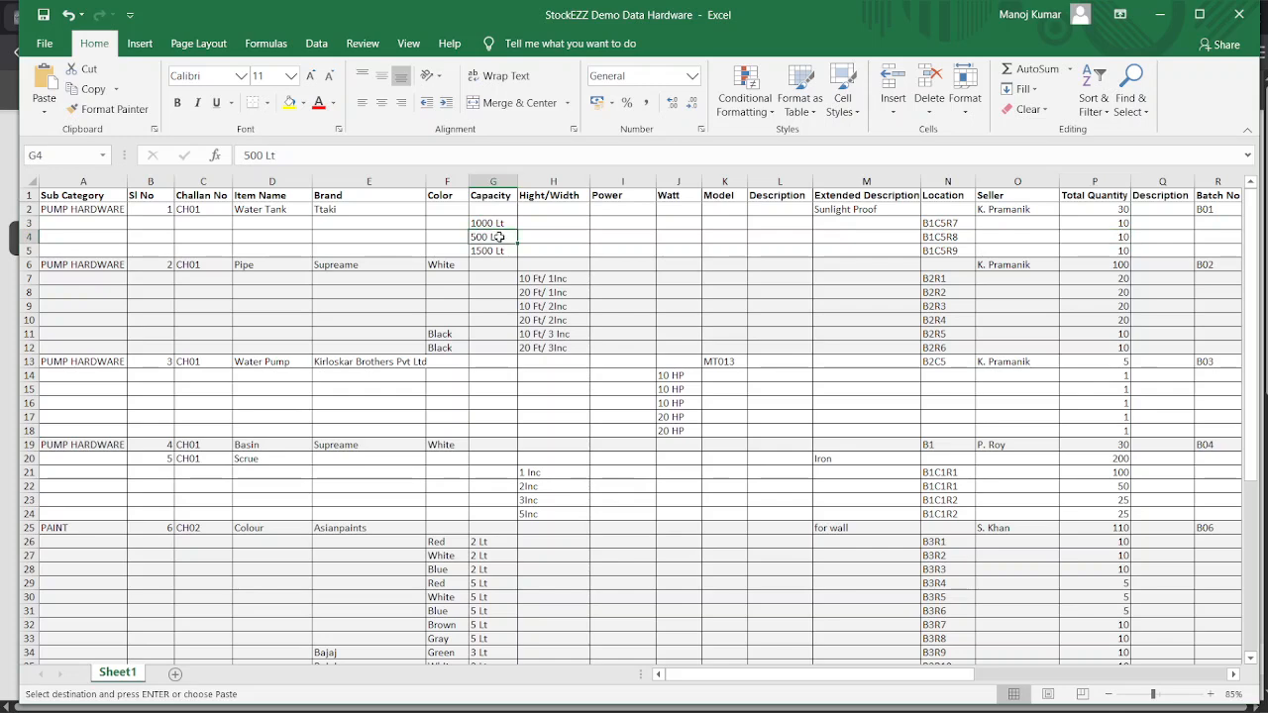
pyautogui.click(1089, 250)
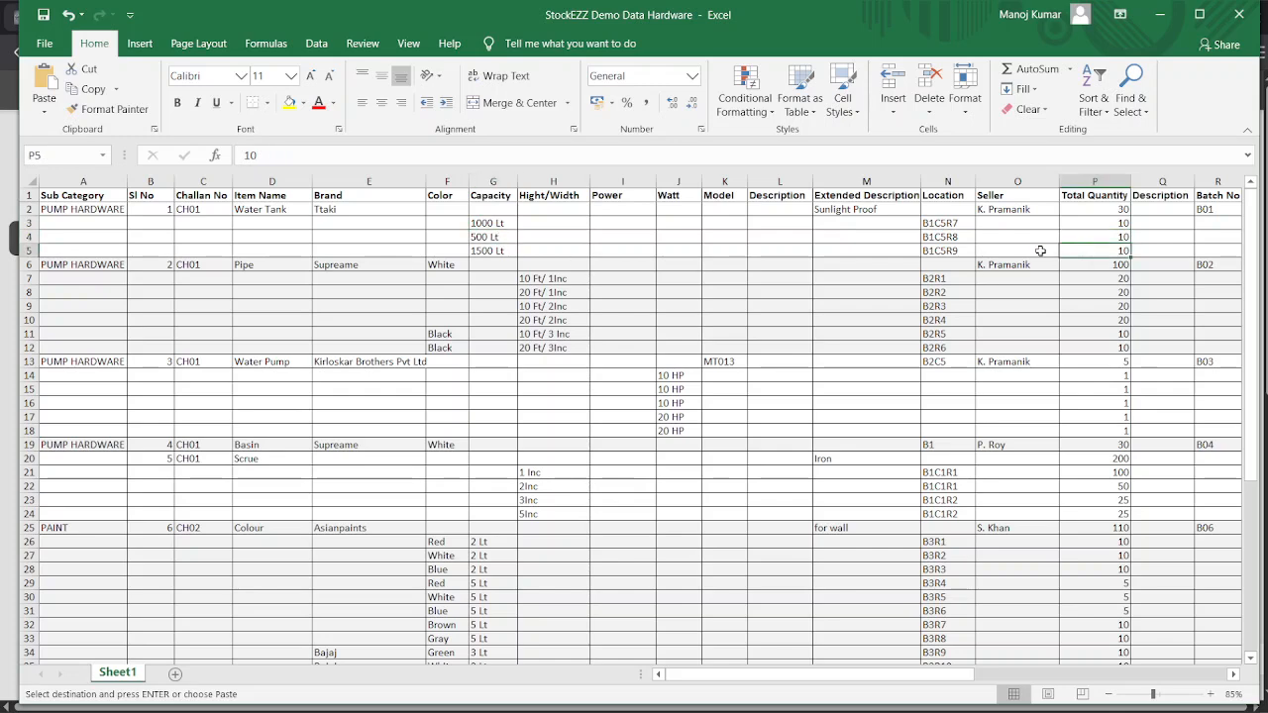
pyautogui.click(496, 251)
# - Examine the per piece buy prices of the three Water Tank variants in the sheet
pyautogui.press('Right')
pyautogui.press('Right')
pyautogui.press('Right')
pyautogui.press('Right')
pyautogui.press('Right')
pyautogui.press('Right')
pyautogui.press('Right')
pyautogui.press('Right')
pyautogui.press('Right')
pyautogui.press('Right')
pyautogui.press('Right')
pyautogui.press('Right')
pyautogui.press('Right')
pyautogui.press('Right')
pyautogui.press('Right')
pyautogui.press('Right')
pyautogui.press('Right')
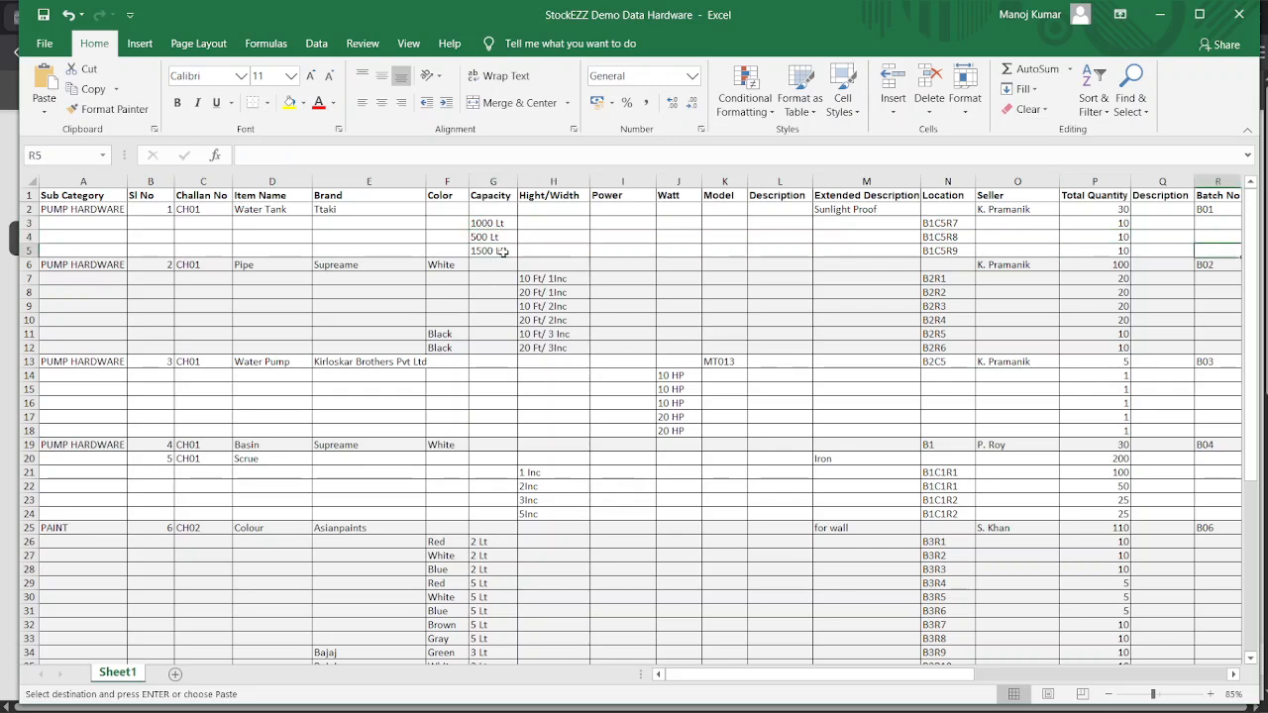
pyautogui.press('Left')
pyautogui.press('Left')
pyautogui.press('Left')
pyautogui.press('Left')
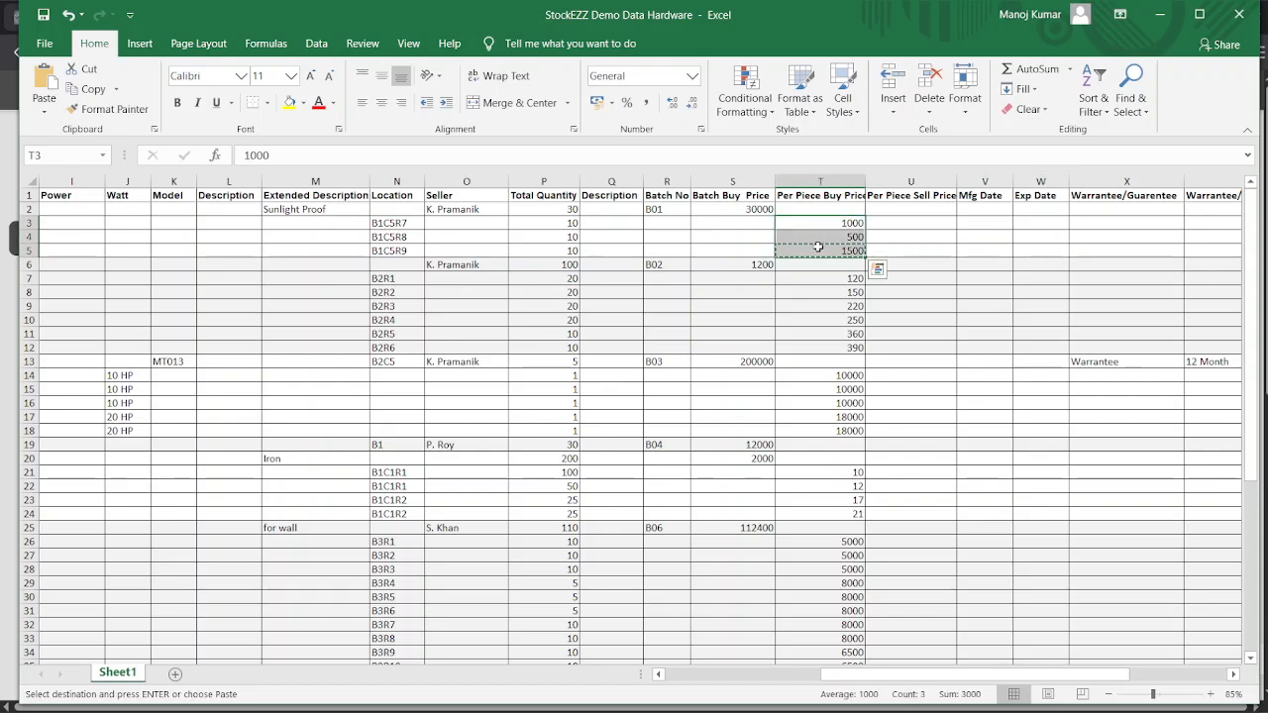
pyautogui.click(728, 555)
pyautogui.moveTo(852, 682); pyautogui.dragTo(753, 691)
# - Review the Item Name, Brand and Extended Description fields in the StockEZZ Add Stock form
pyautogui.hotkey('alt', 'Tab')
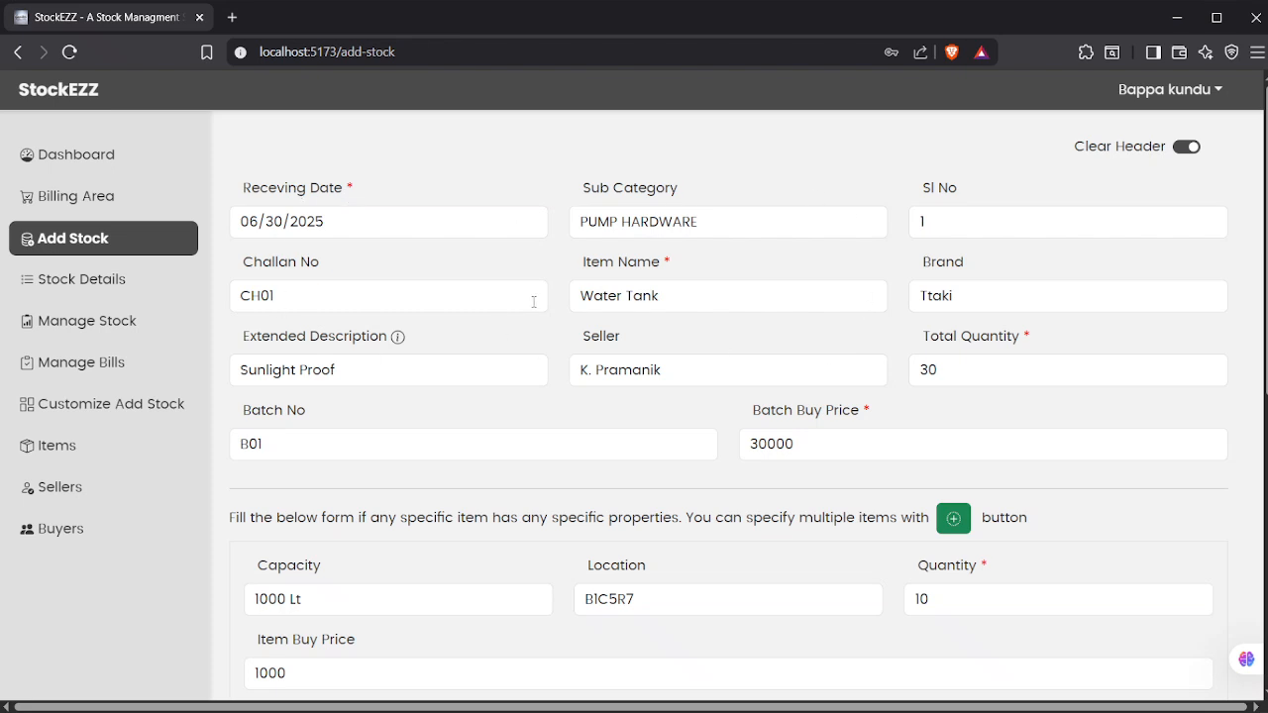
pyautogui.tripleClick(704, 295)
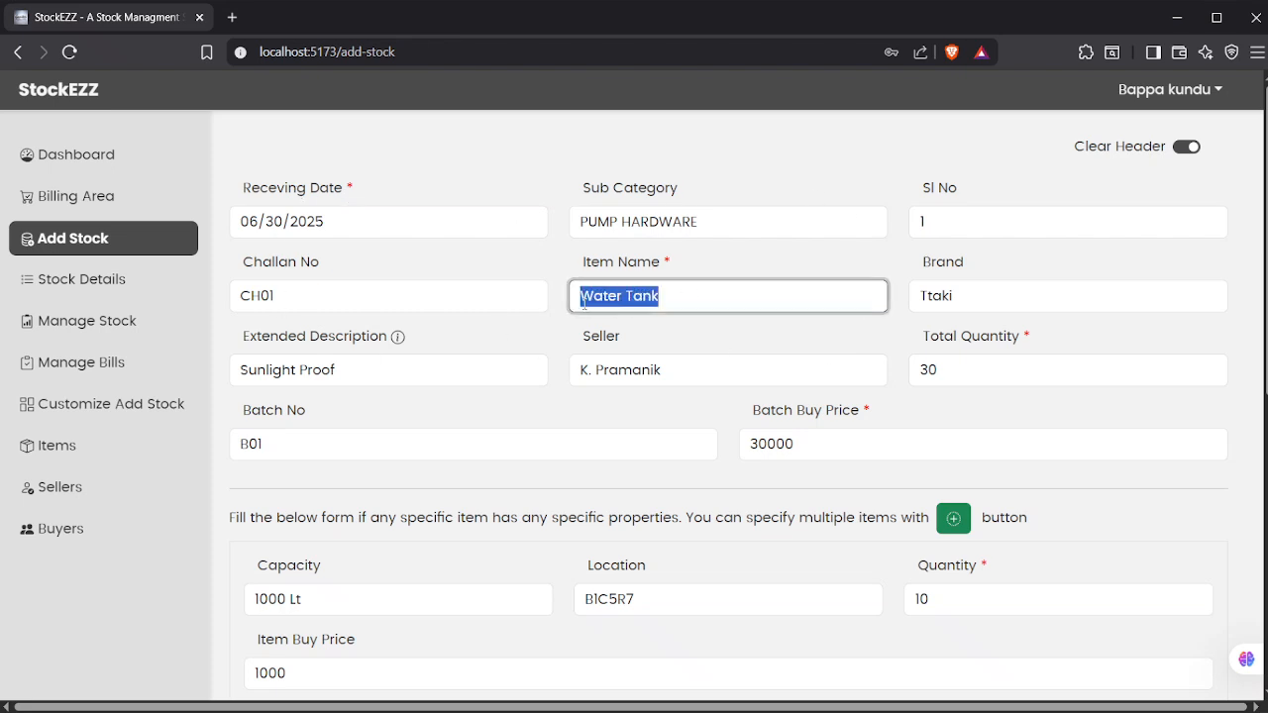
pyautogui.click(767, 288)
pyautogui.doubleClick(968, 287)
pyautogui.click(472, 353)
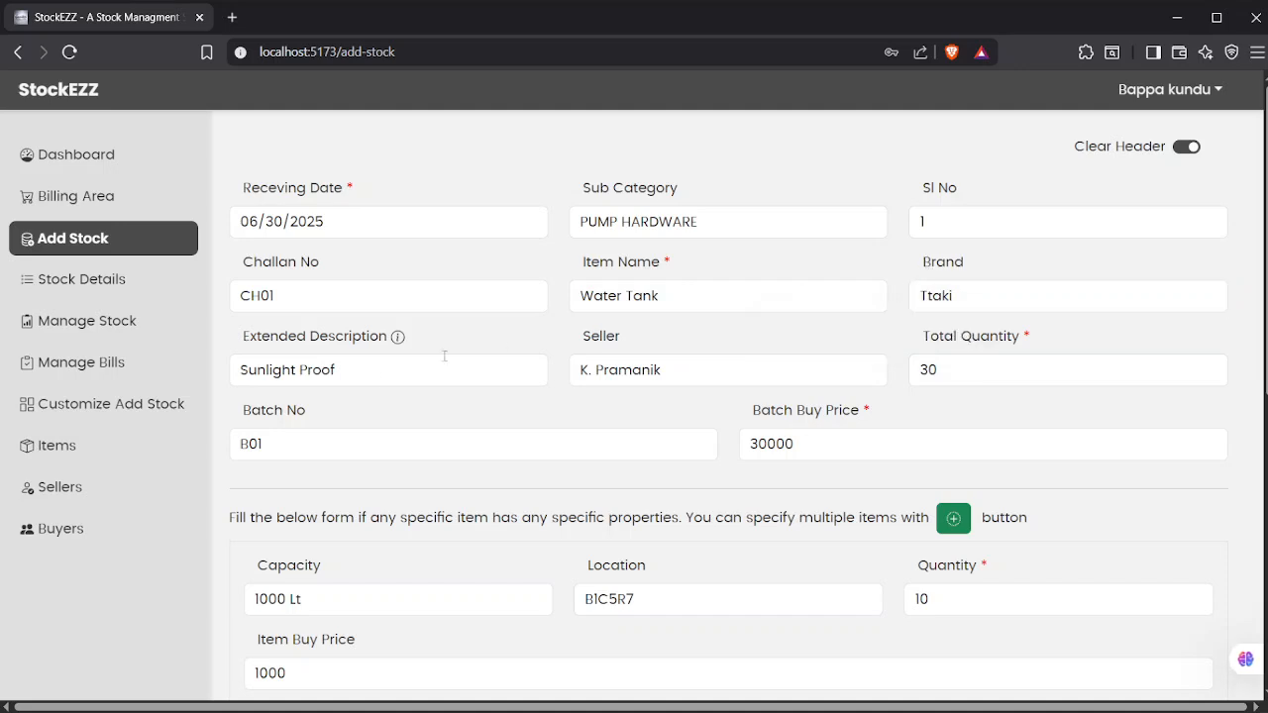
# - Review the first item entry's Capacity, Location, Quantity and Item Buy Price in the Add Stock form
pyautogui.scroll(-3, 538, 337)
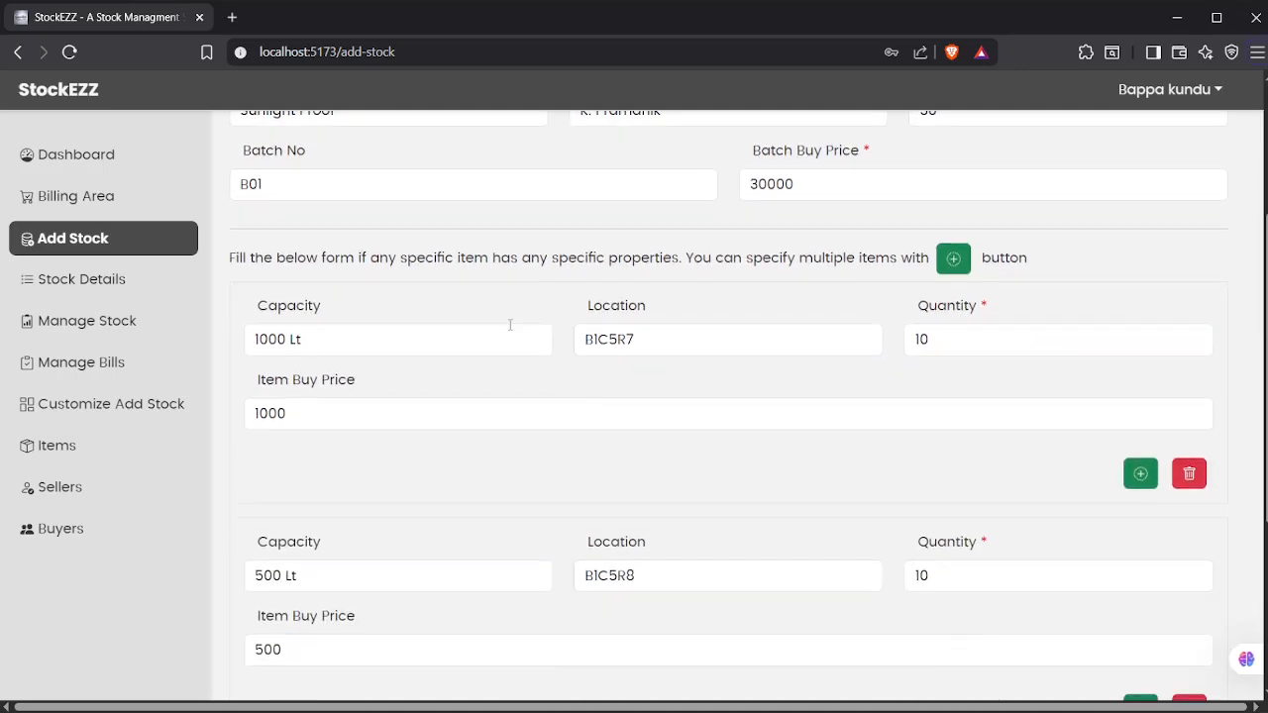
pyautogui.moveTo(332, 257); pyautogui.dragTo(226, 267)
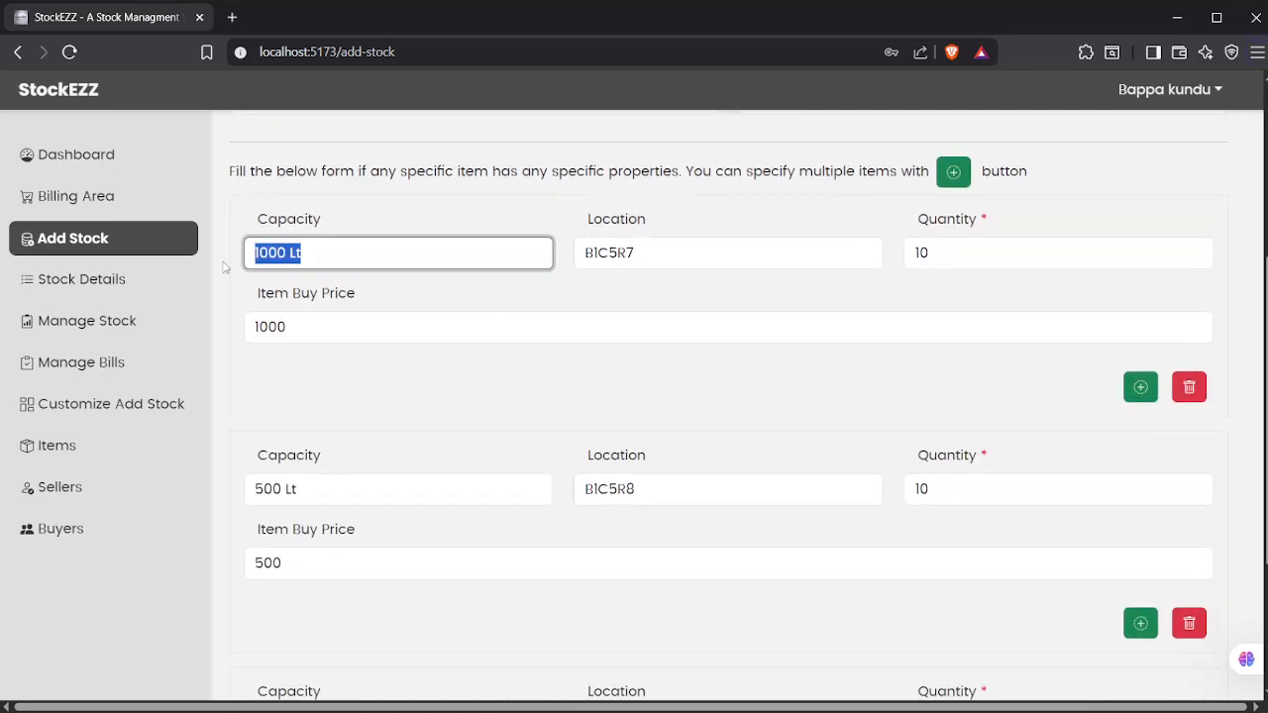
pyautogui.click(383, 241)
pyautogui.scroll(-3, 446, 388)
pyautogui.scroll(5, 505, 370)
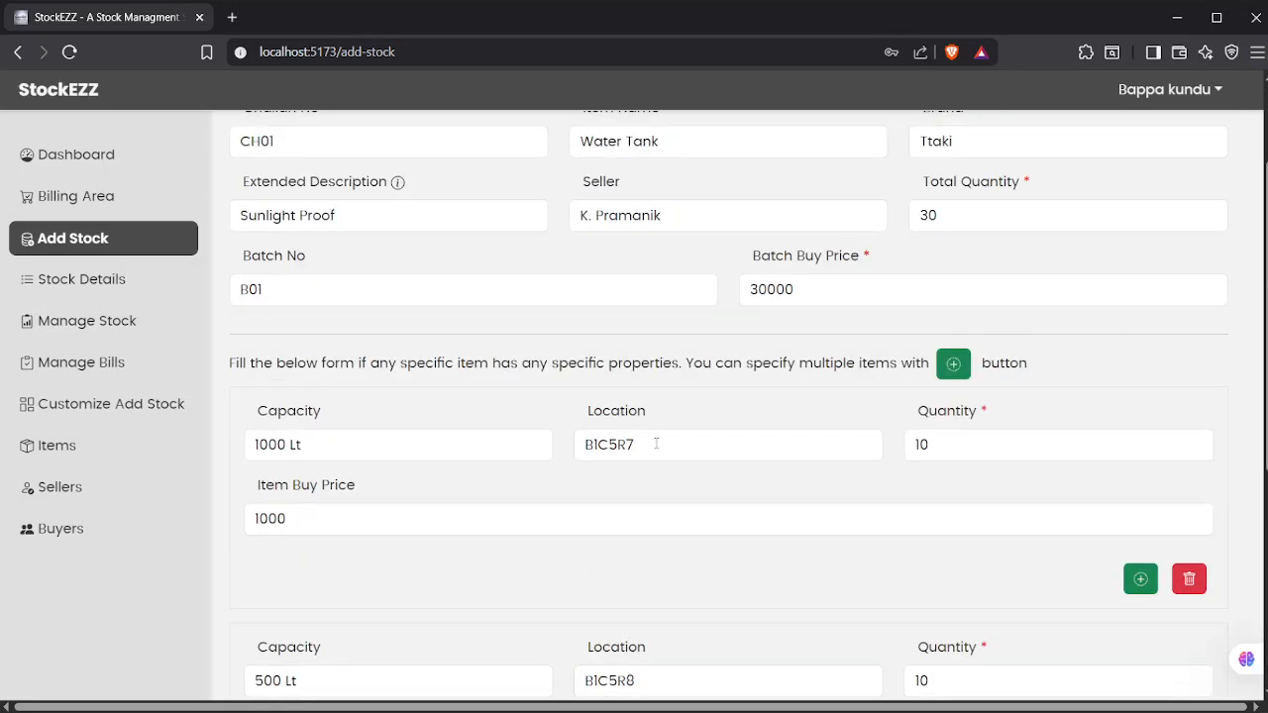
pyautogui.moveTo(406, 448); pyautogui.dragTo(248, 446)
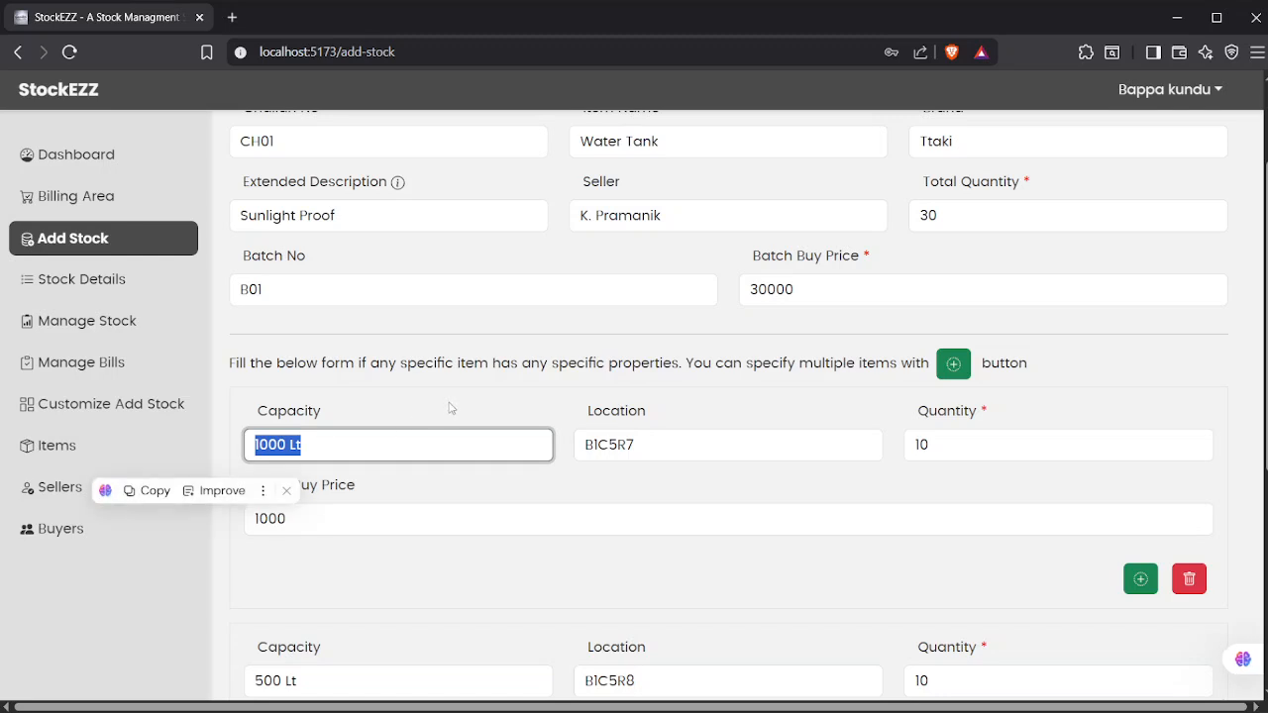
pyautogui.click(320, 443)
pyautogui.moveTo(650, 445); pyautogui.dragTo(581, 446)
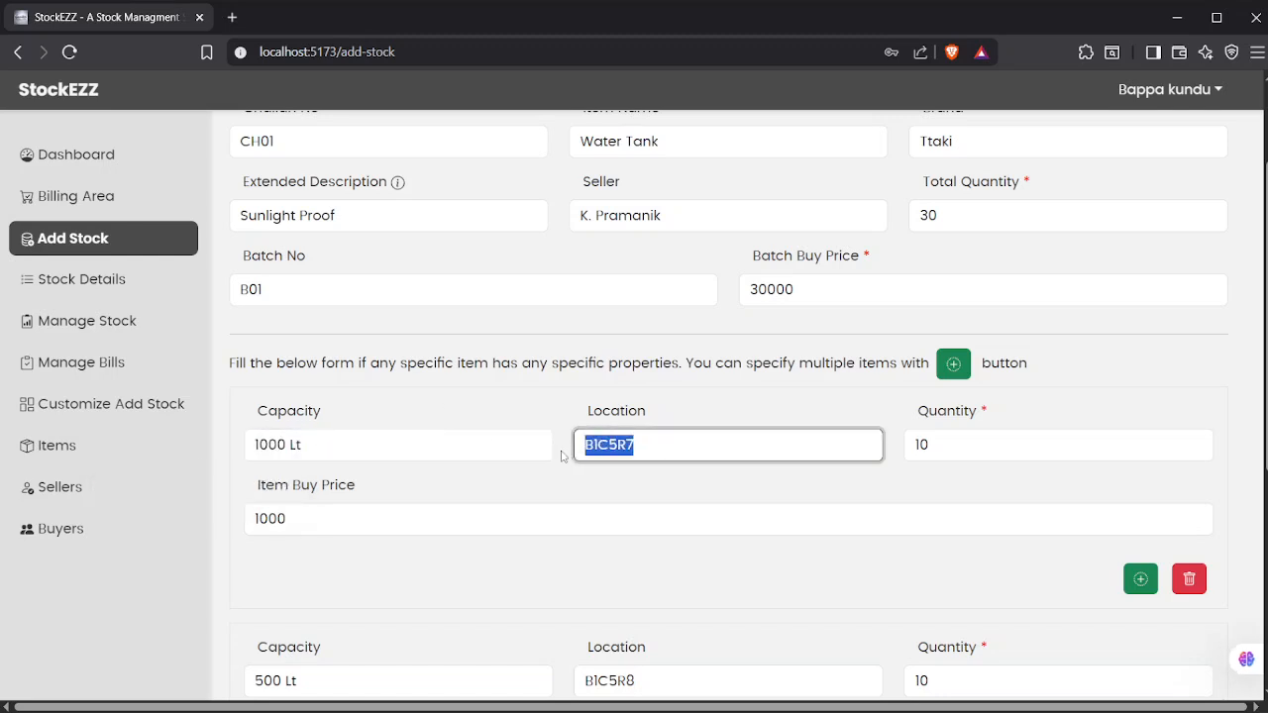
pyautogui.click(792, 408)
pyautogui.moveTo(944, 444); pyautogui.dragTo(838, 425)
pyautogui.click(805, 407)
pyautogui.moveTo(349, 515); pyautogui.dragTo(205, 533)
pyautogui.click(478, 481)
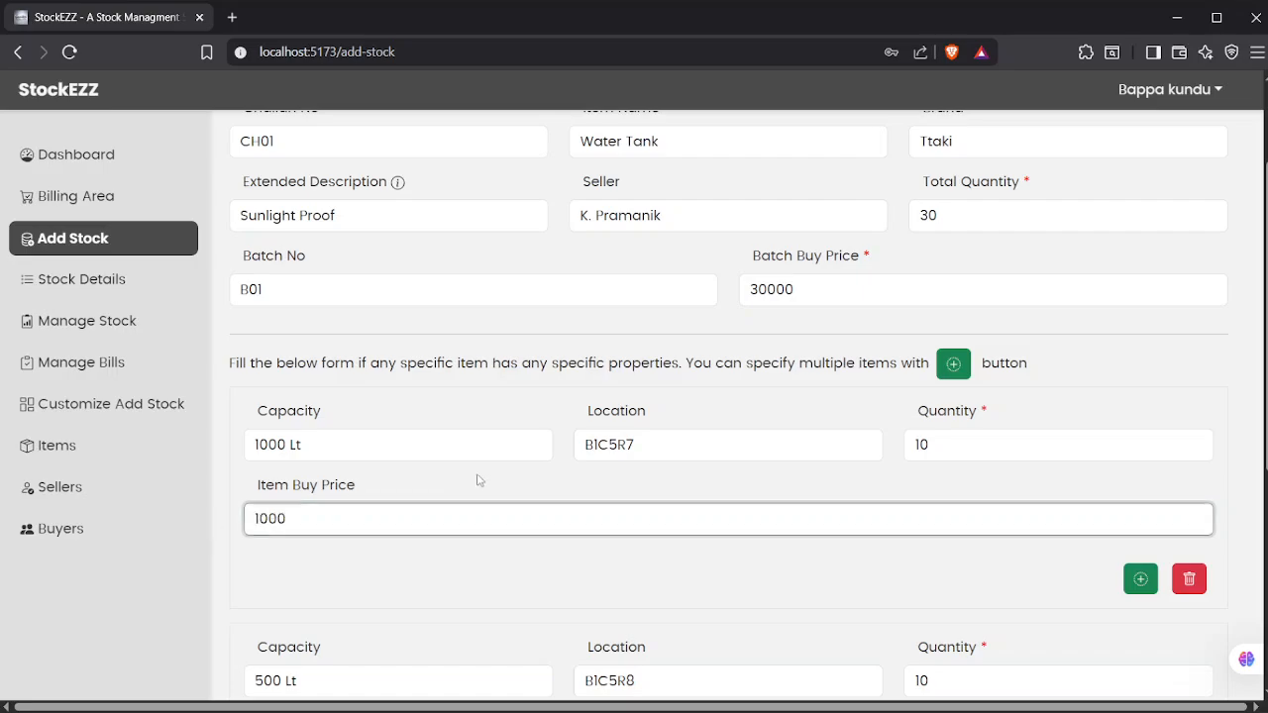
# - Compare the Add Stock header fields from Sub Category to Brand with the Water Tank row in the sheet
pyautogui.scroll(2, 497, 462)
pyautogui.hotkey('alt', 'Tab')
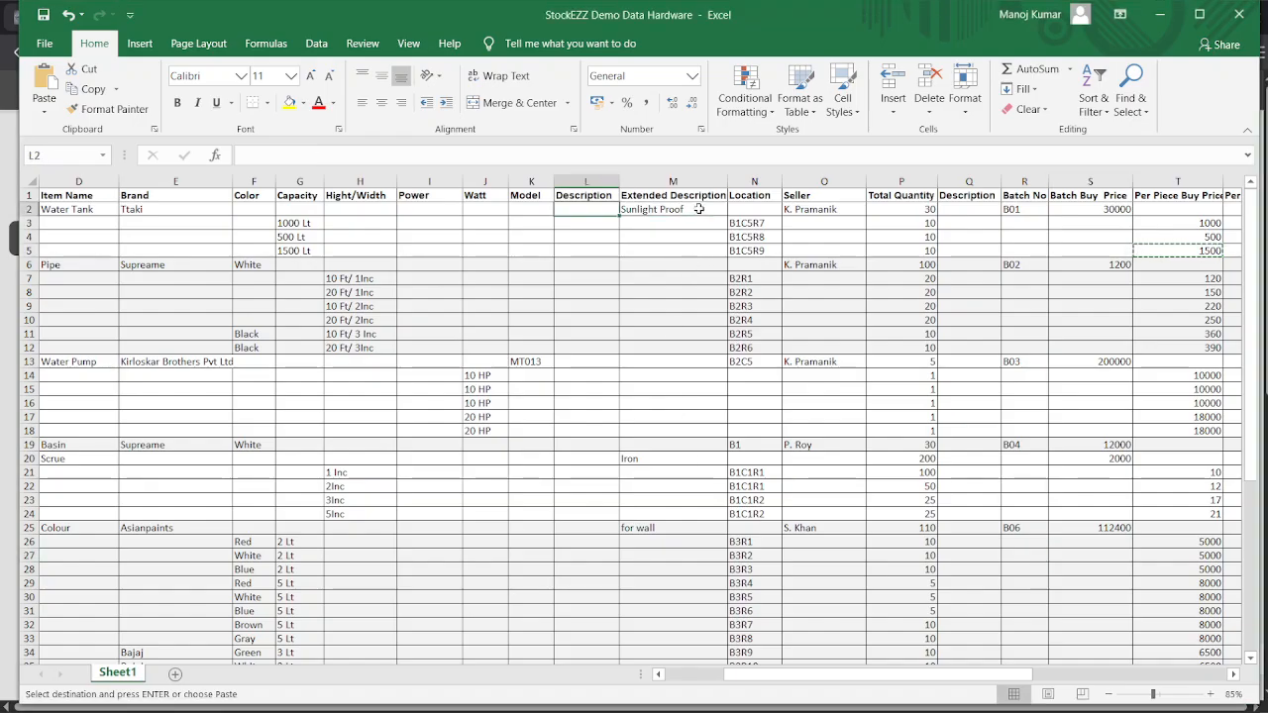
pyautogui.hotkey('ctrl', 'Home')
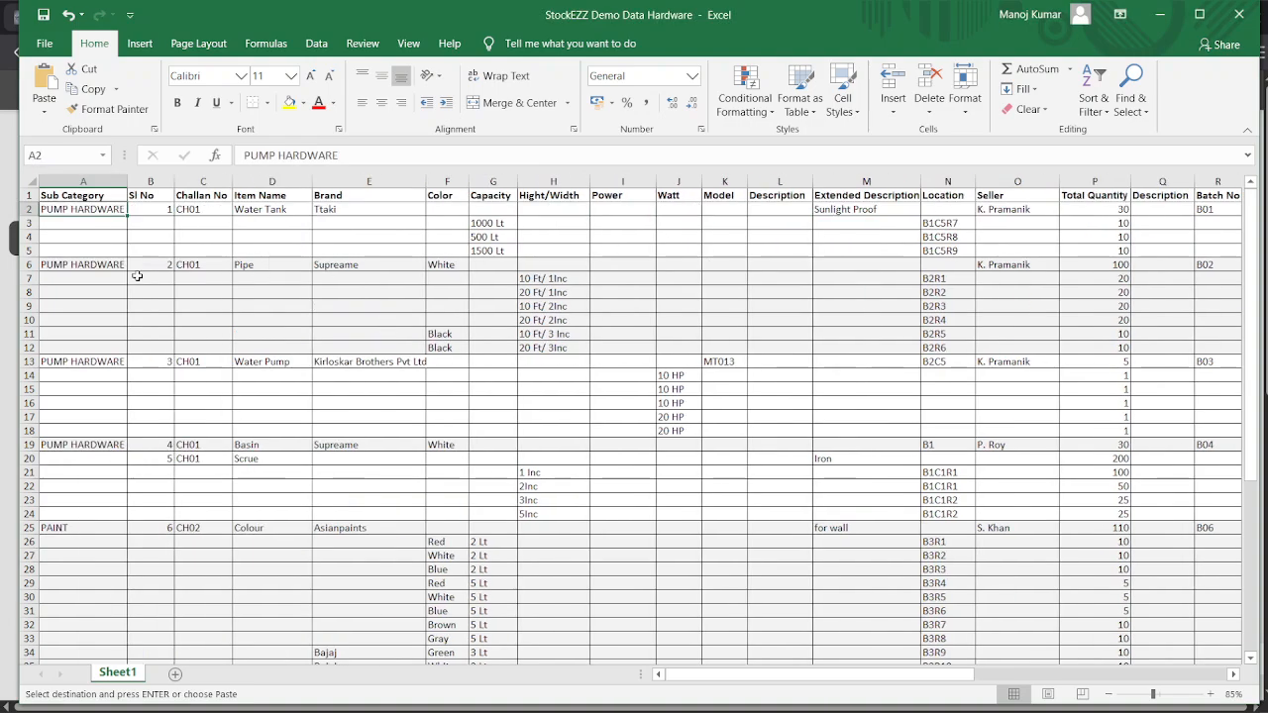
pyautogui.hotkey('alt', 'Tab')
pyautogui.click(742, 217)
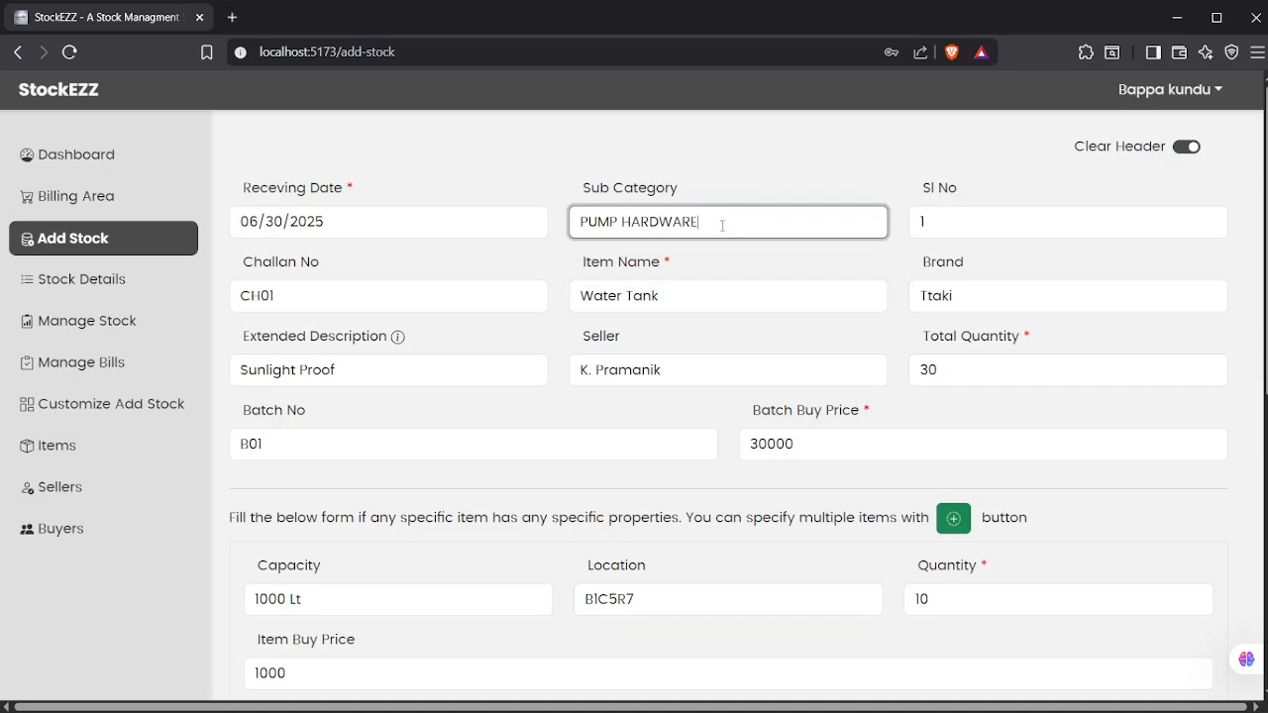
pyautogui.press('Tab')
pyautogui.press('Tab')
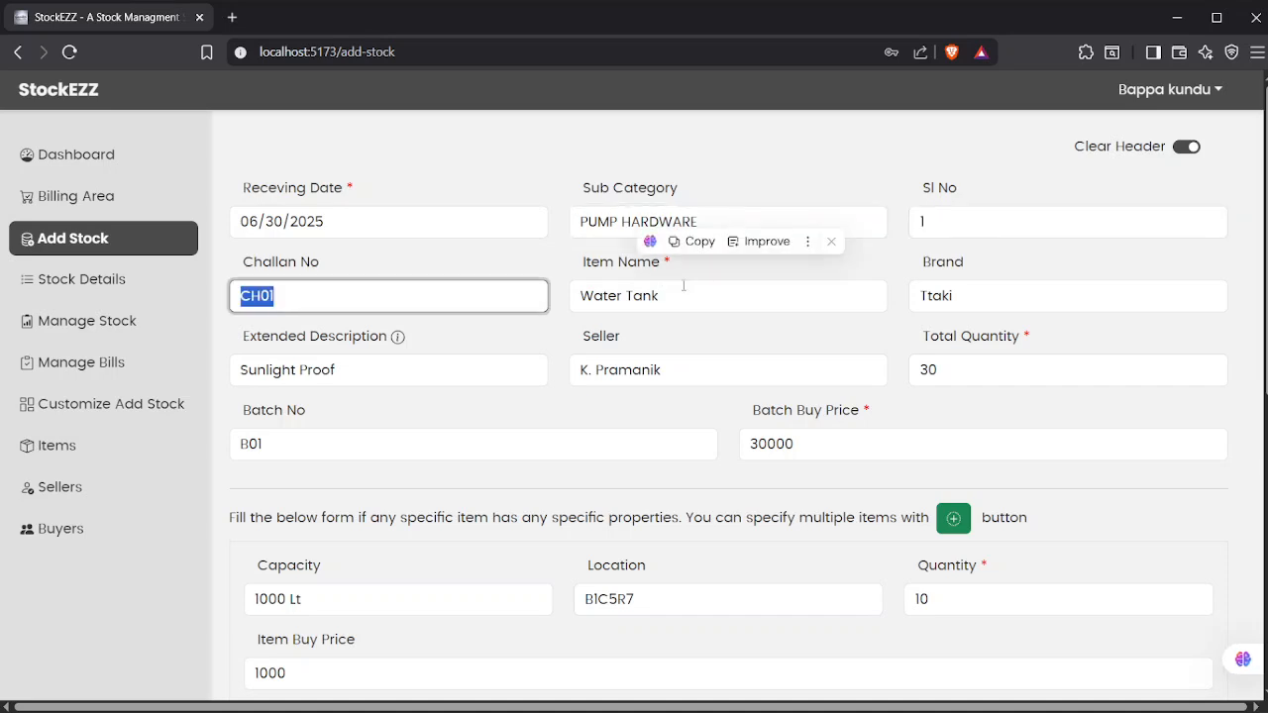
pyautogui.press('Tab')
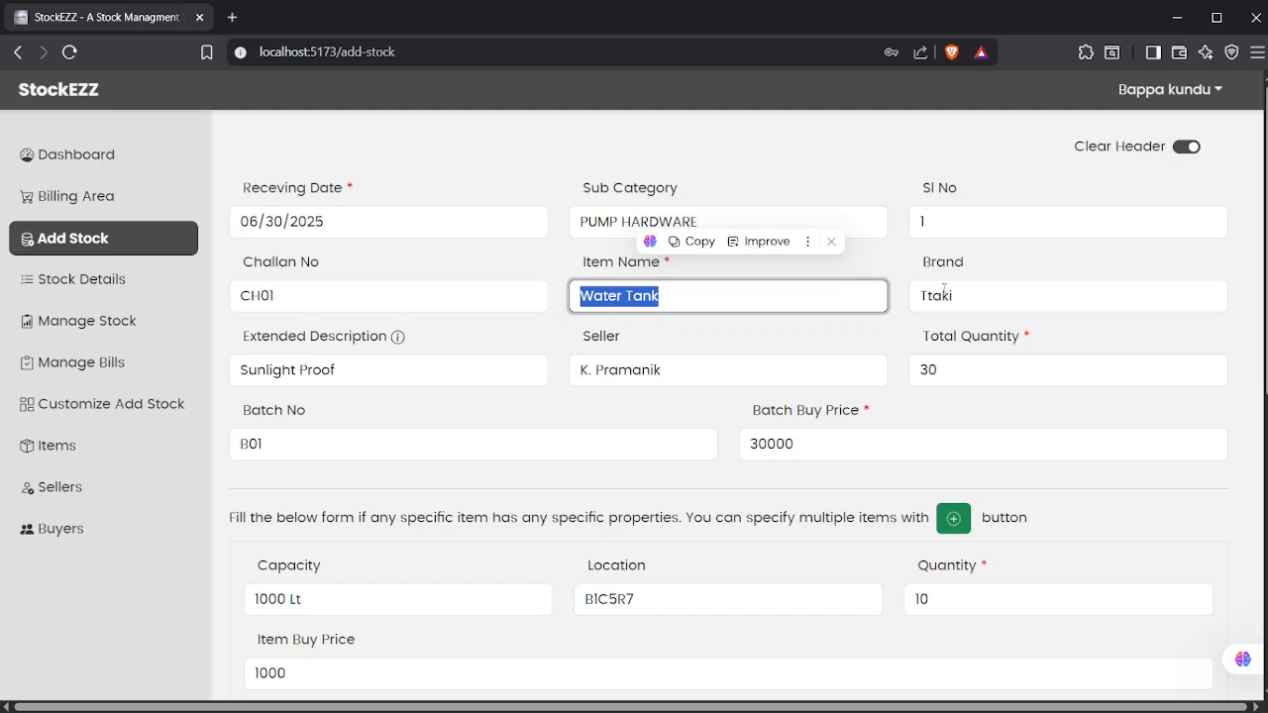
pyautogui.click(672, 272)
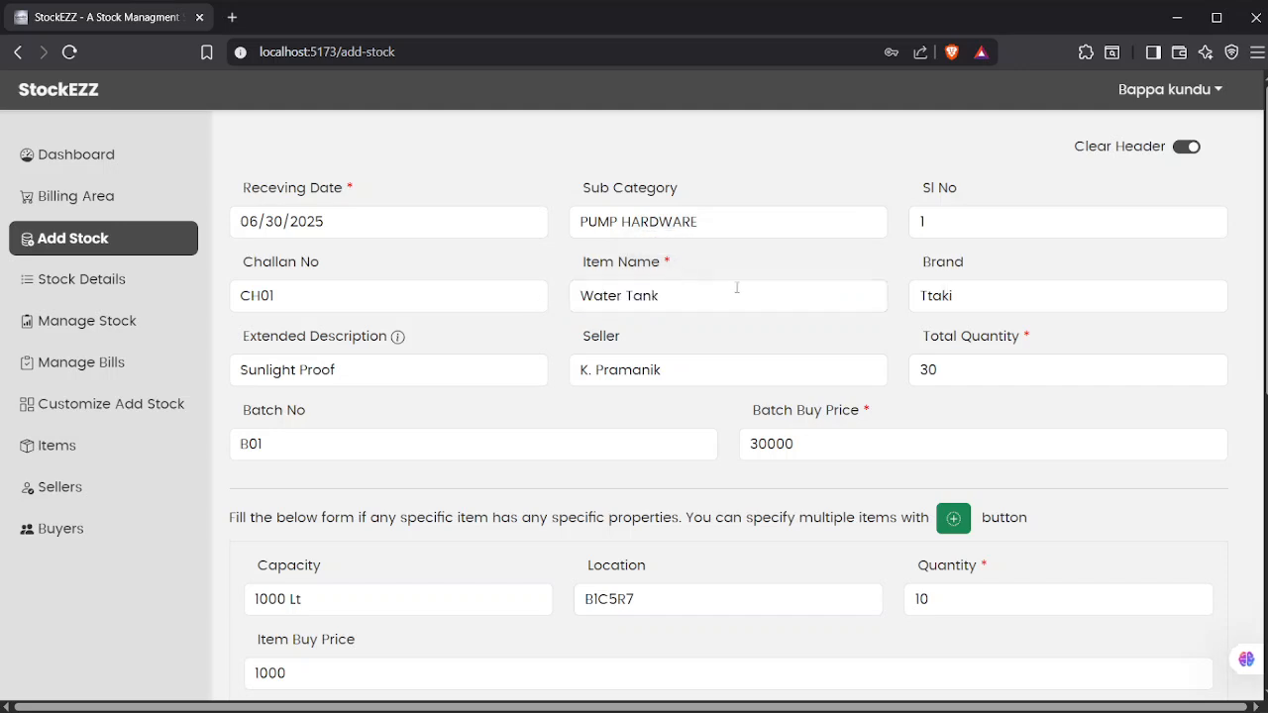
pyautogui.click(971, 303)
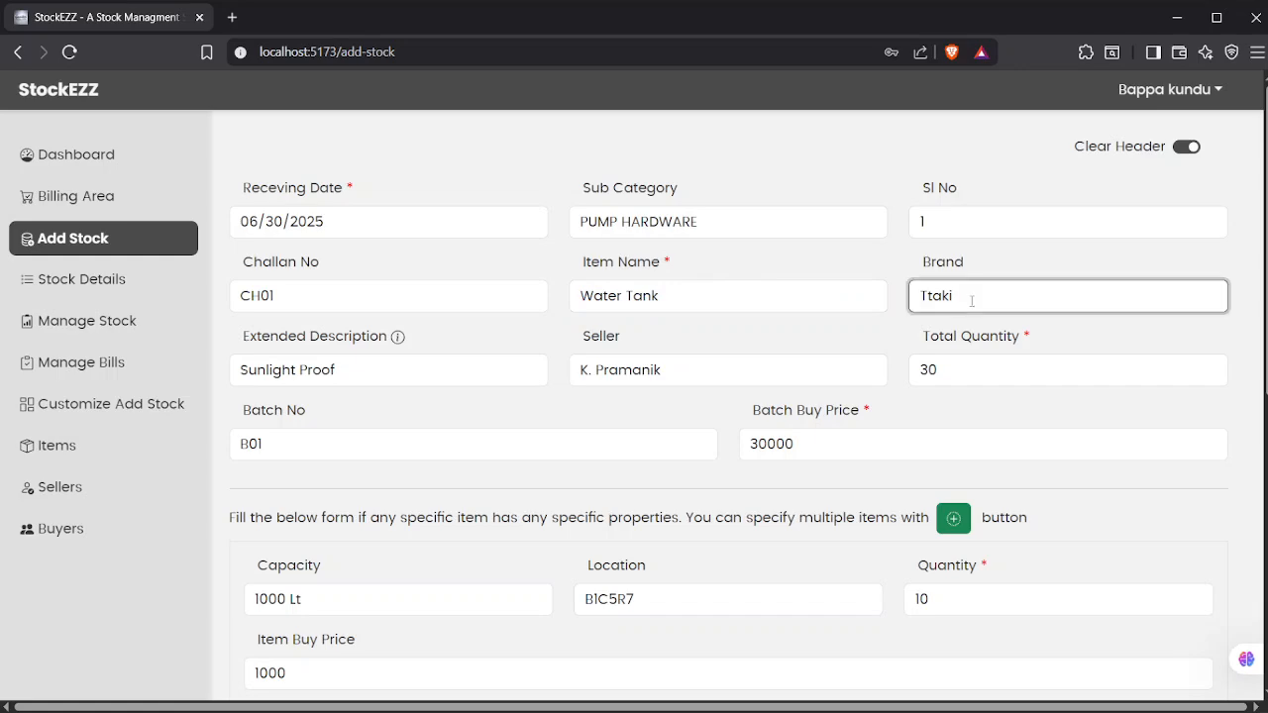
pyautogui.hotkey('alt', 'Tab')
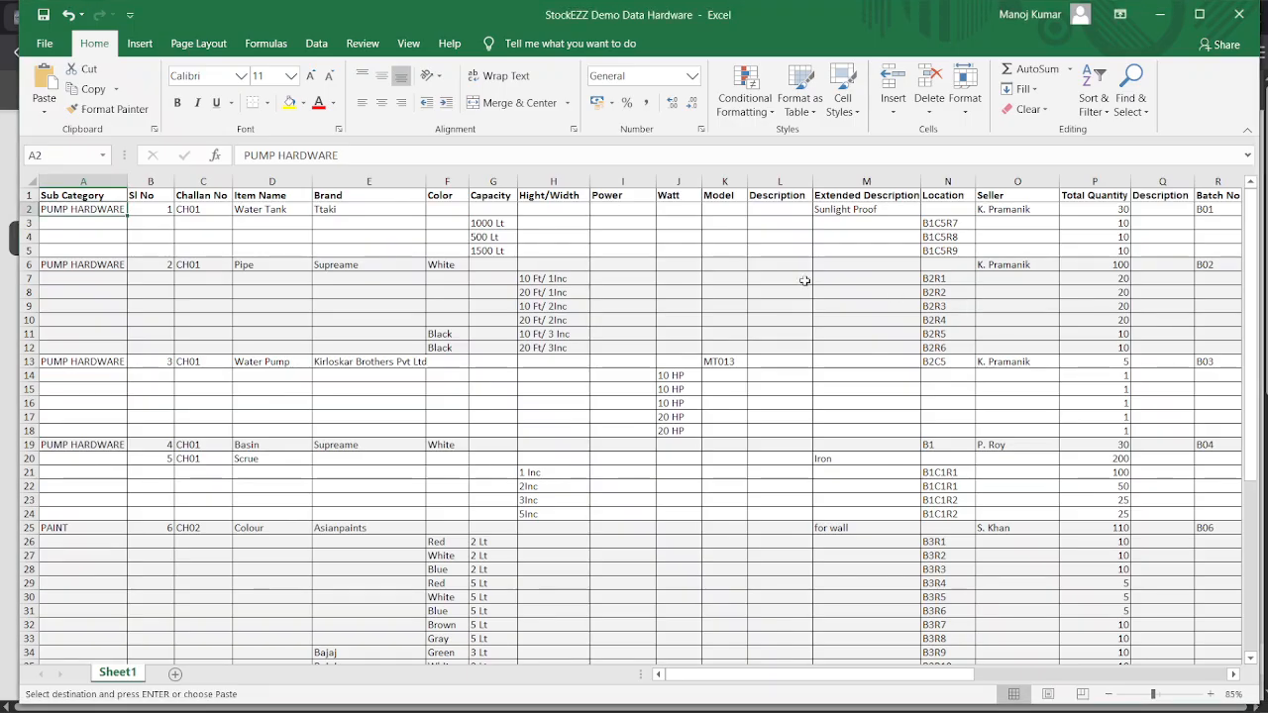
pyautogui.click(329, 209)
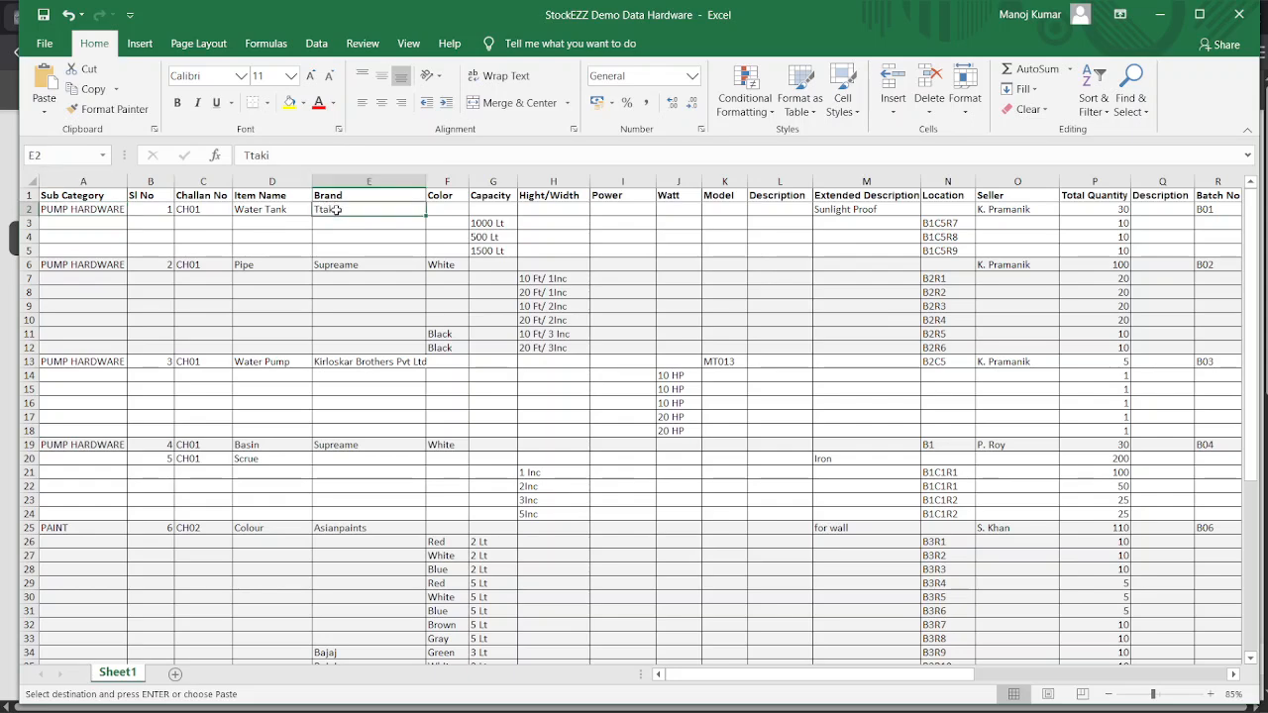
# - Examine the Brand entries of the Colour rows in cells E34 to E39 of the demo hardware sheet
pyautogui.hotkey('alt', 'Tab')
pyautogui.hotkey('alt', 'Tab')
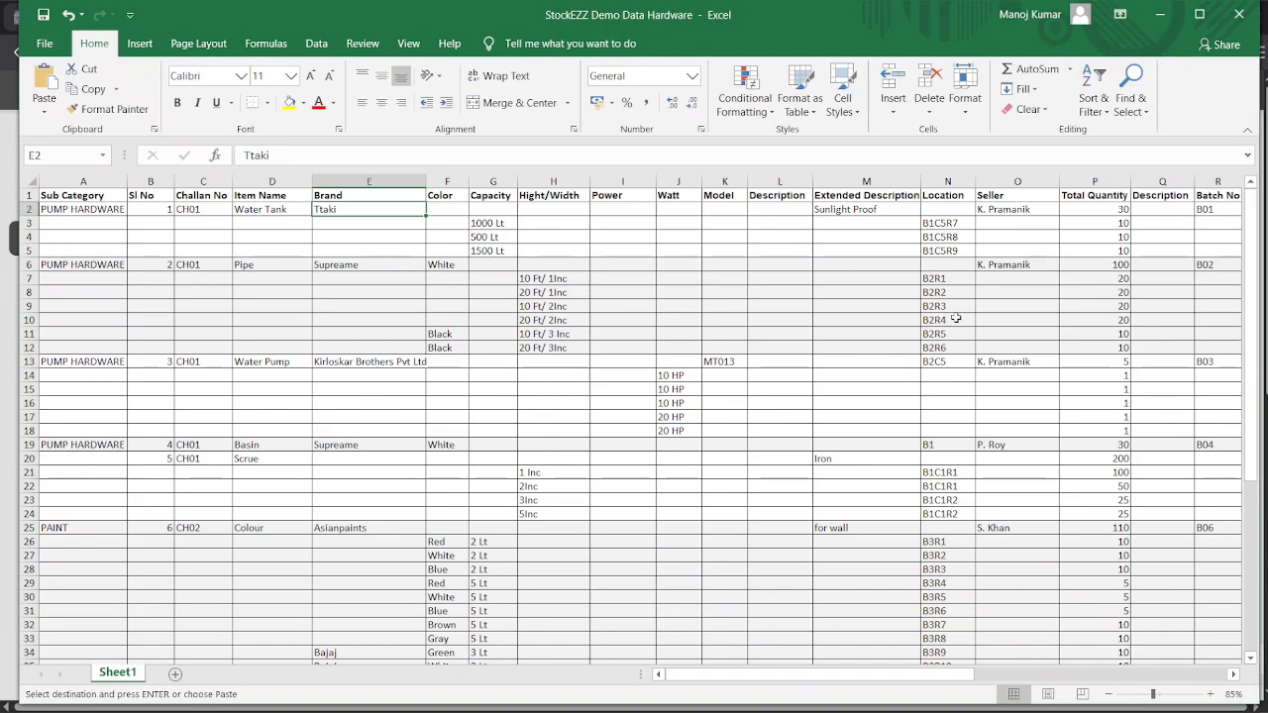
pyautogui.scroll(-1, 347, 414)
pyautogui.scroll(-4, 349, 419)
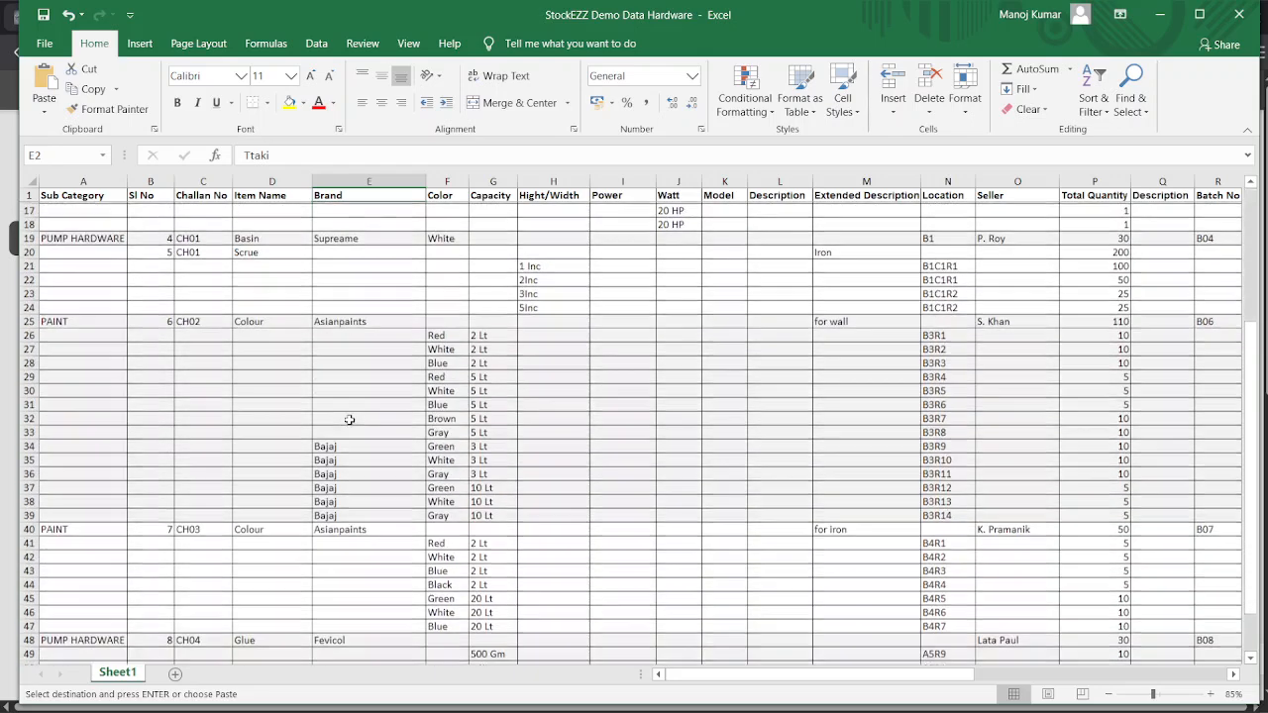
pyautogui.moveTo(345, 448); pyautogui.dragTo(349, 514)
pyautogui.hotkey('ctrl', 'v')
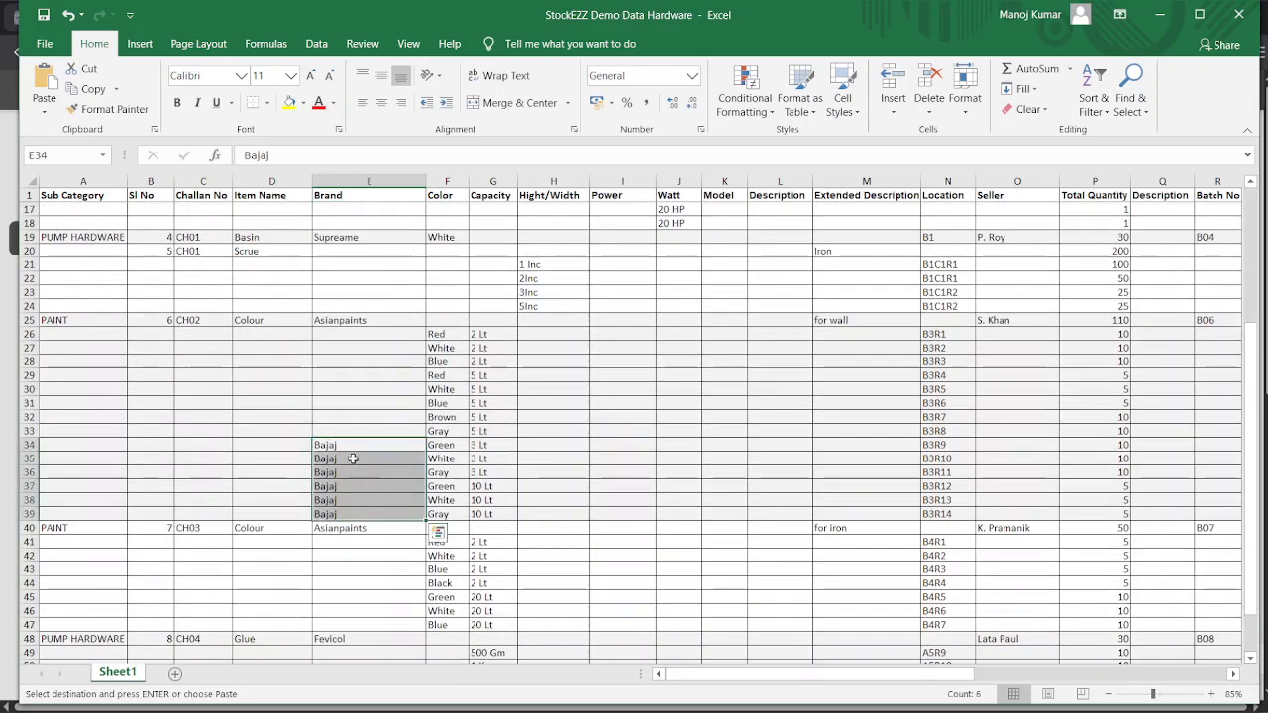
# - Switch to StockEZZ and review the Extended Description and Seller fields in the Add Stock form
pyautogui.hotkey('alt', 'Tab')
pyautogui.scroll(-3, 801, 366)
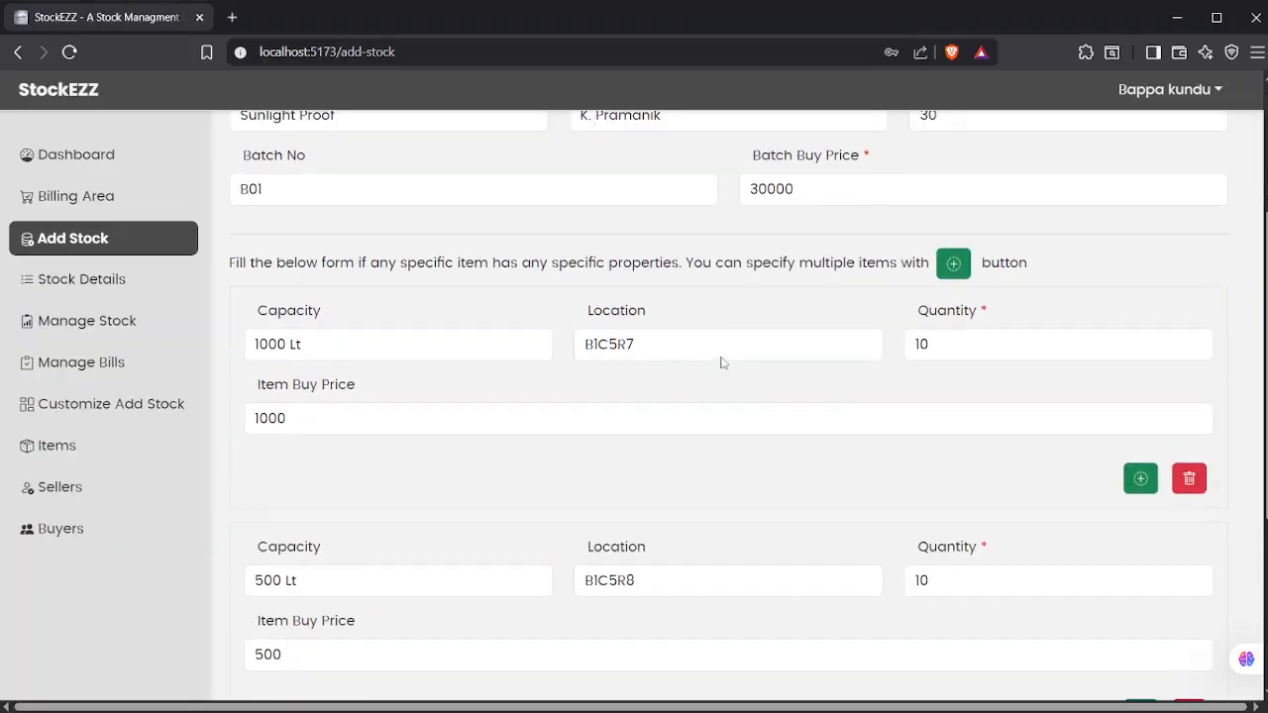
pyautogui.scroll(3, 719, 360)
pyautogui.click(406, 375)
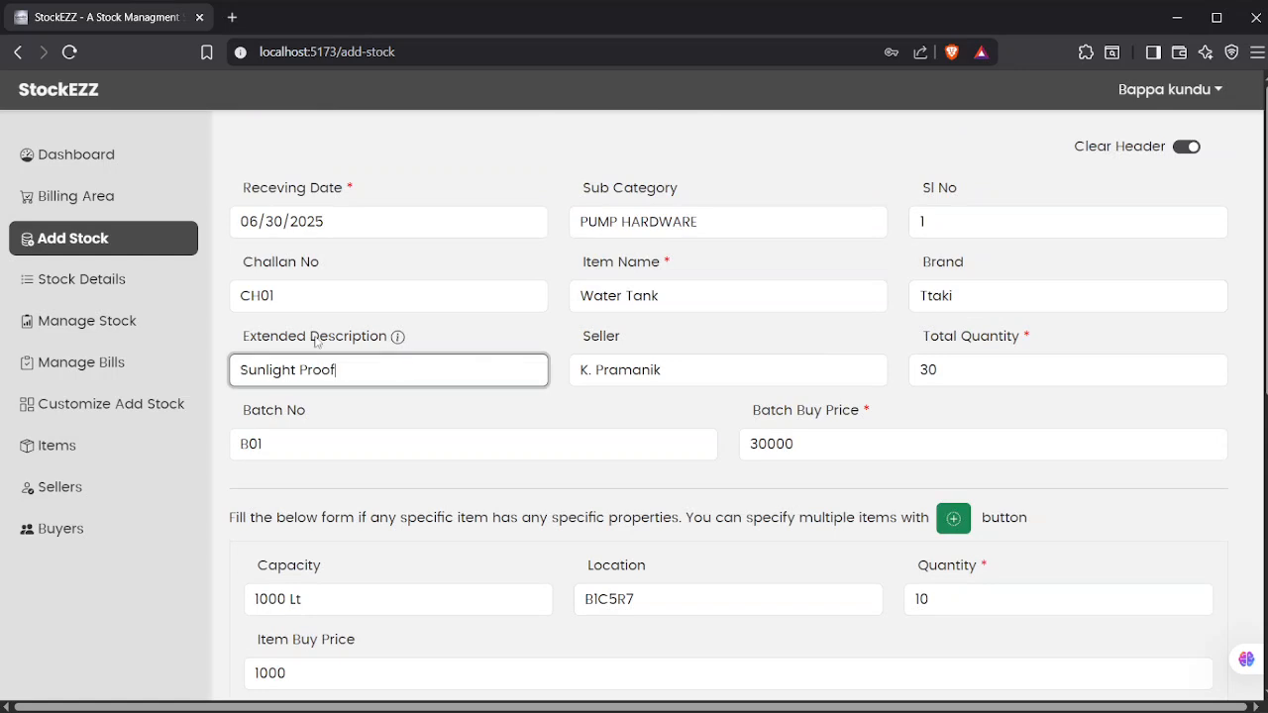
pyautogui.click(487, 331)
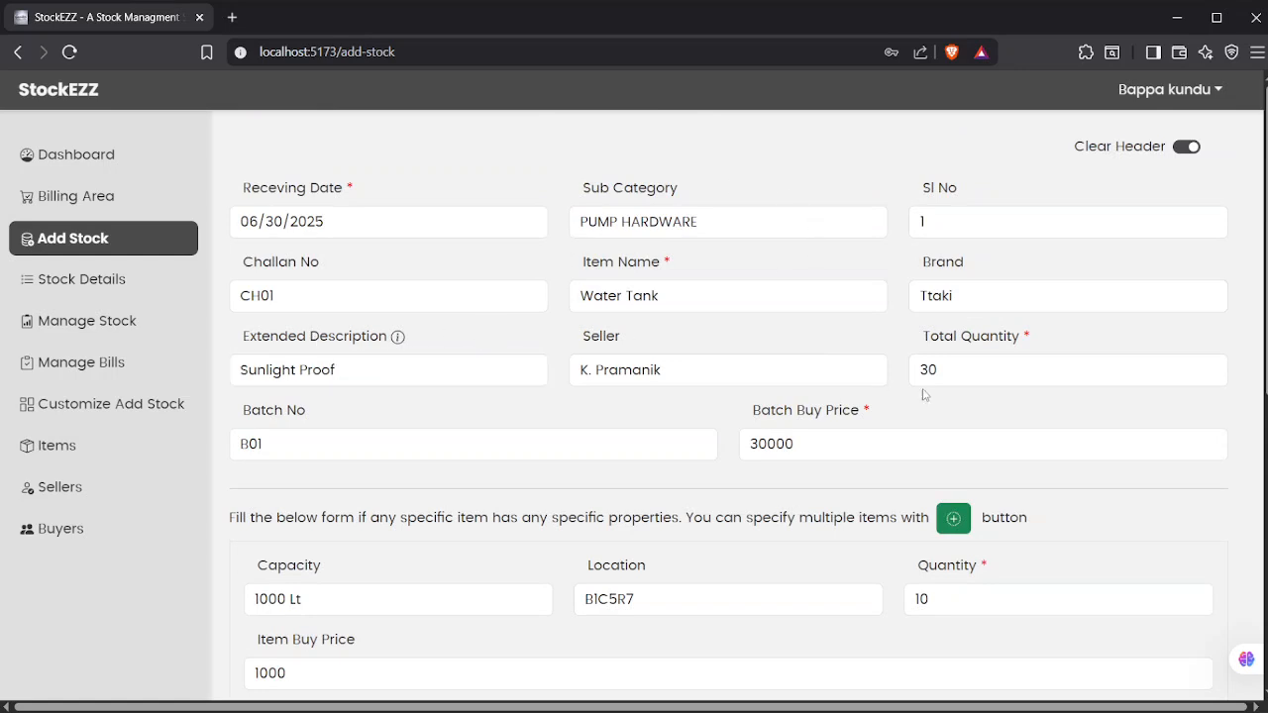
pyautogui.scroll(-2, 892, 381)
pyautogui.scroll(2, 907, 362)
pyautogui.moveTo(360, 371); pyautogui.dragTo(237, 372)
pyautogui.click(400, 371)
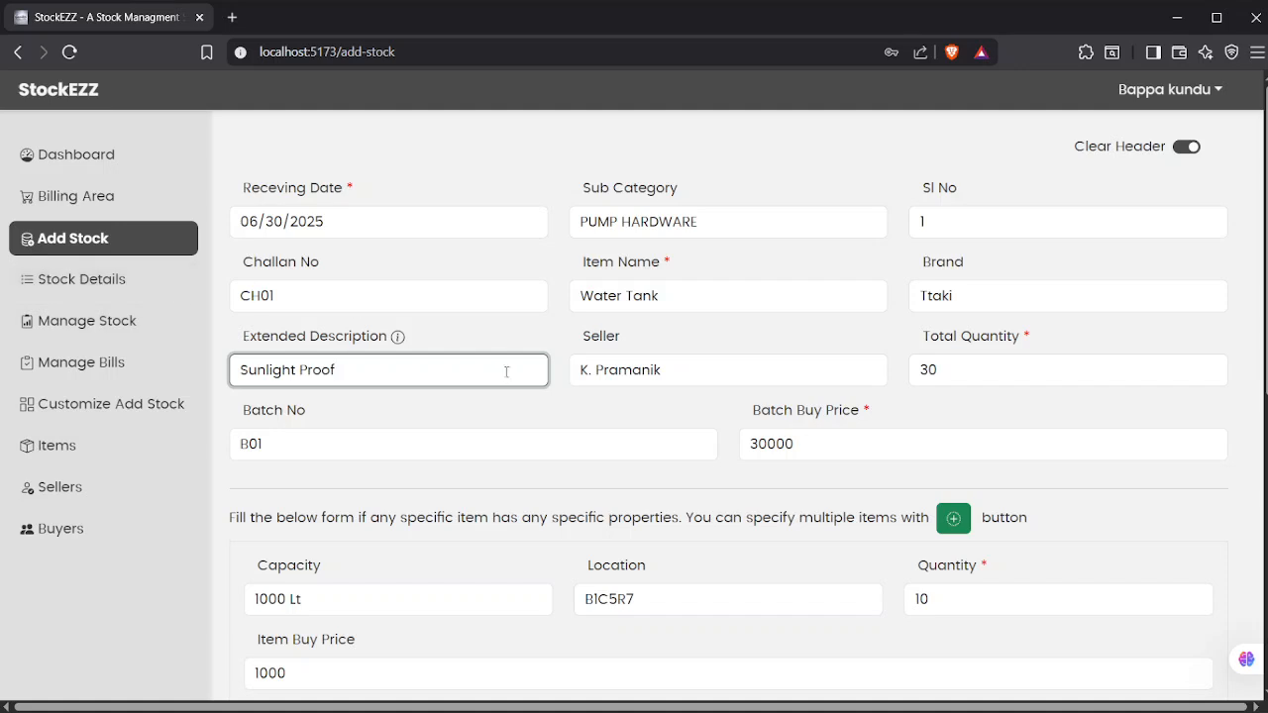
pyautogui.press('Tab')
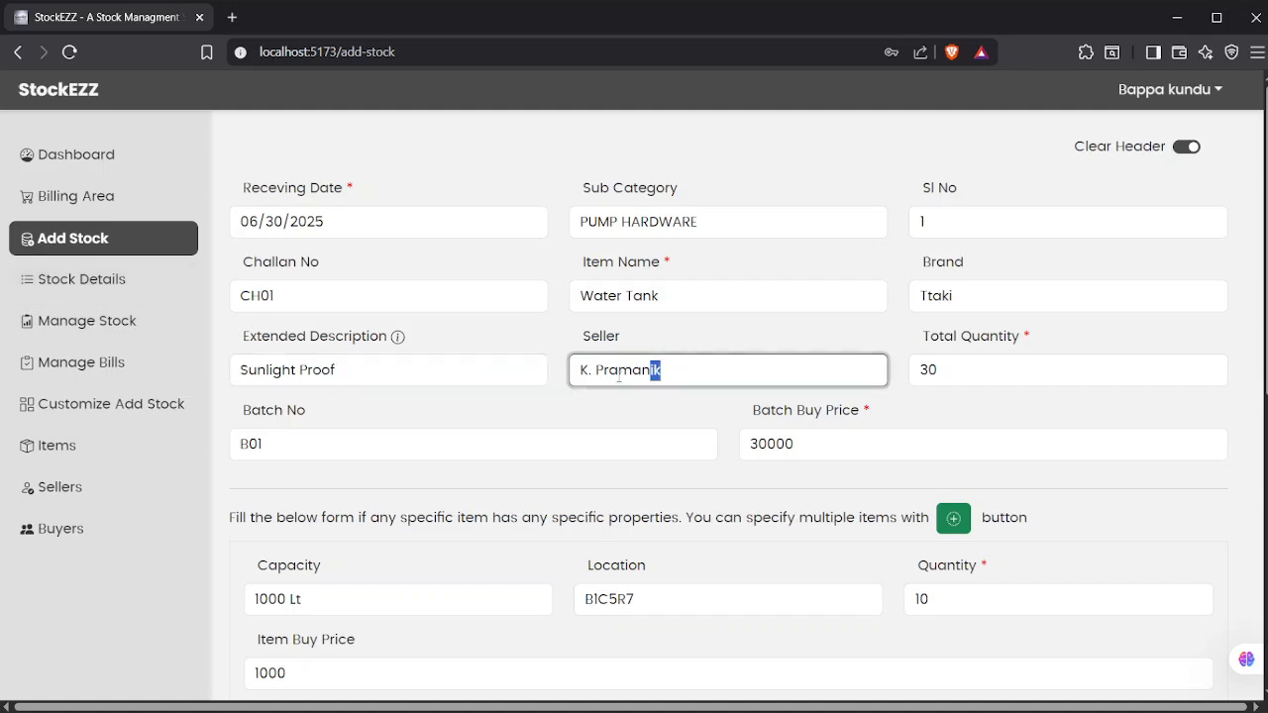
pyautogui.click(709, 370)
# - Check the Quantity fields of the three Water Tank item entries against the batch's Total Quantity
pyautogui.press('Tab')
pyautogui.scroll(-3, 978, 376)
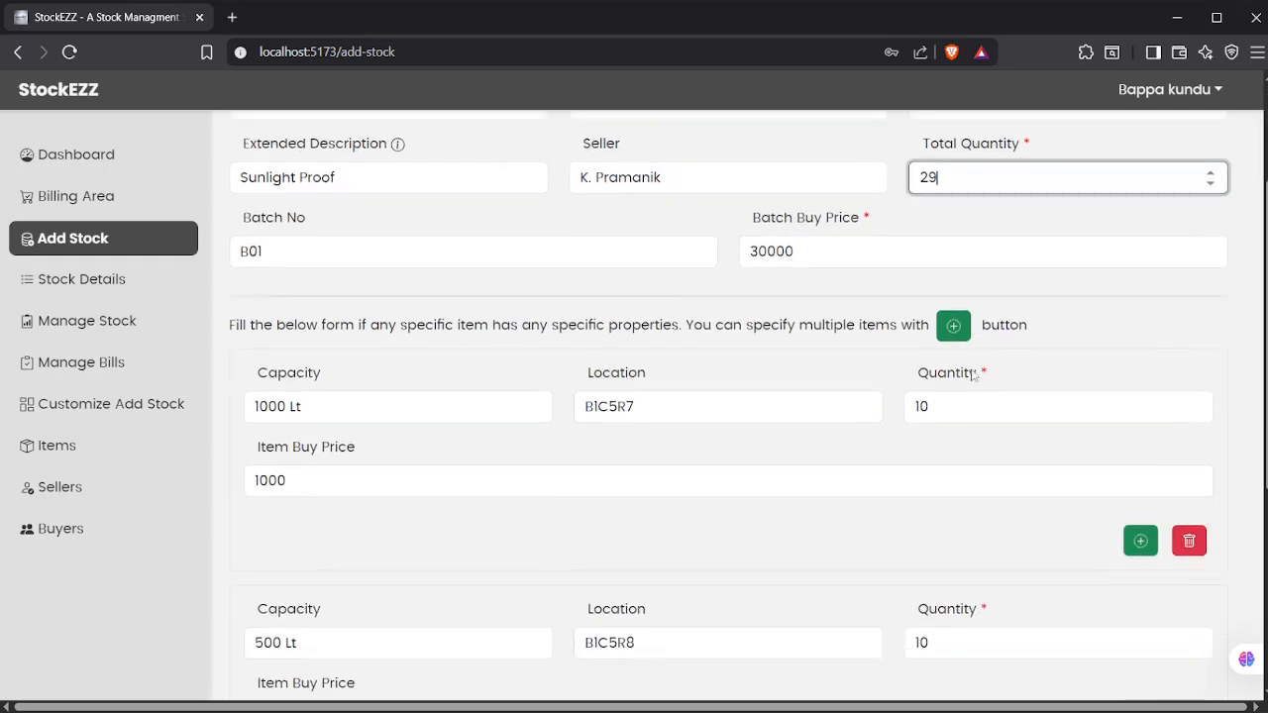
pyautogui.doubleClick(926, 338)
pyautogui.scroll(-5, 842, 346)
pyautogui.doubleClick(931, 248)
pyautogui.doubleClick(926, 485)
pyautogui.scroll(6, 921, 419)
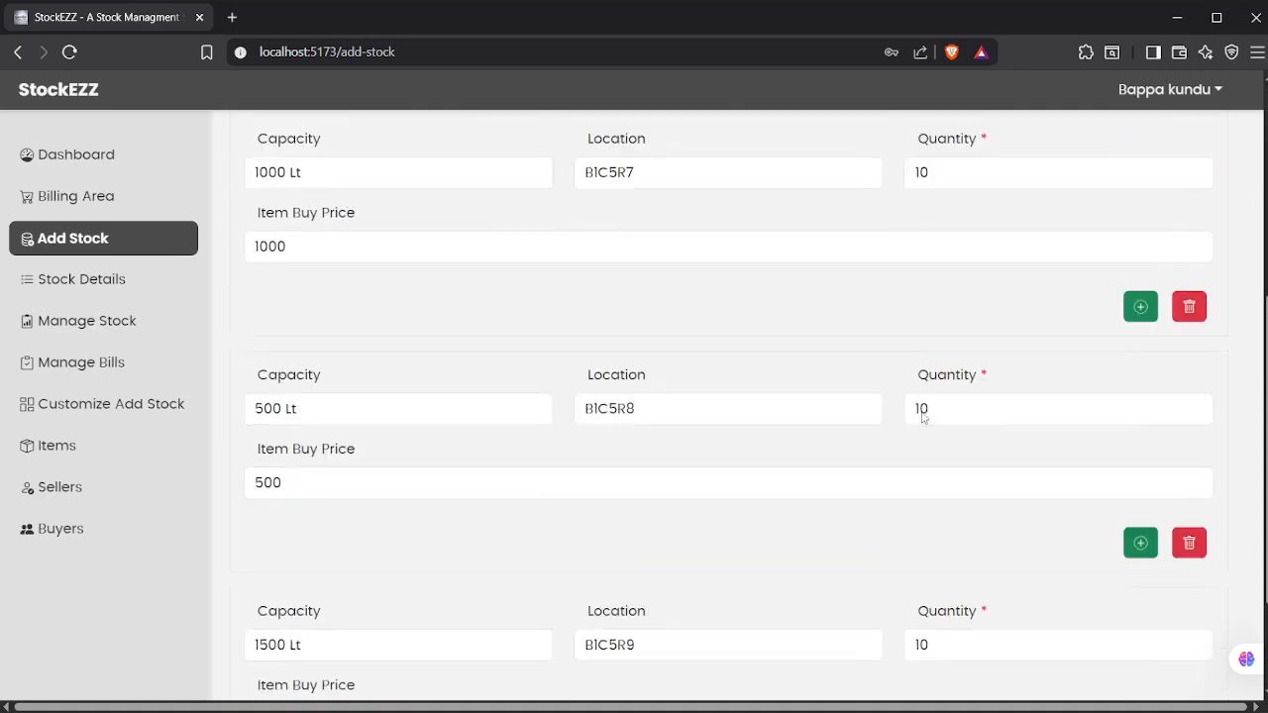
# - Set the Water Tank batch's Total Quantity to 30
pyautogui.click(957, 371)
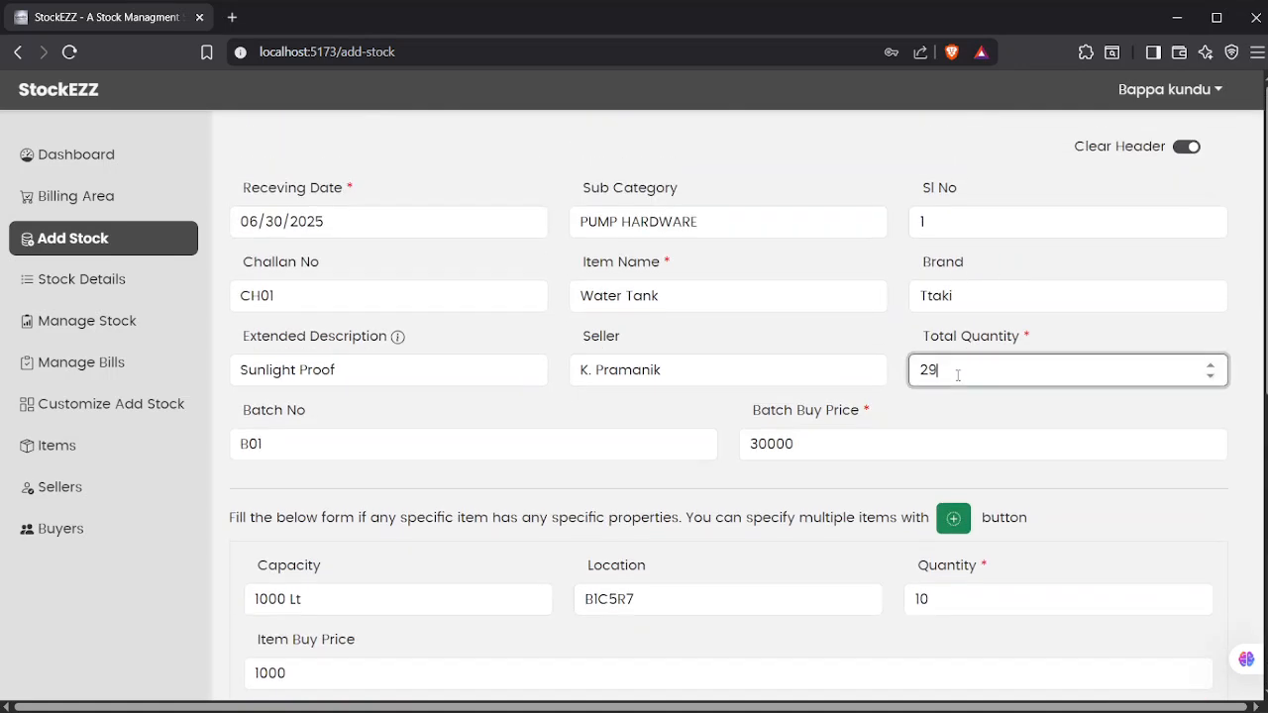
pyautogui.press('BackSpace')
pyautogui.press('BackSpace')
pyautogui.write('30')
pyautogui.click(974, 407)
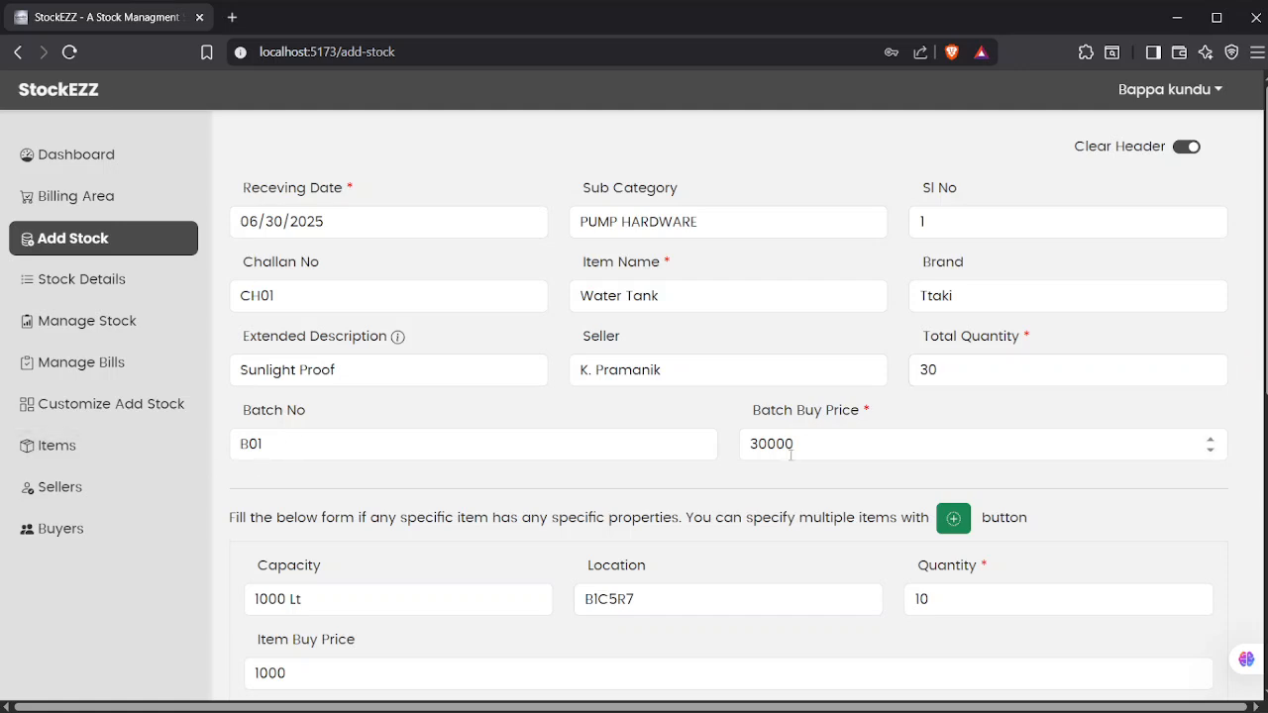
# - Review the Batch Buy Price and the item entries below it in the Add Stock form
pyautogui.doubleClick(839, 441)
pyautogui.click(683, 417)
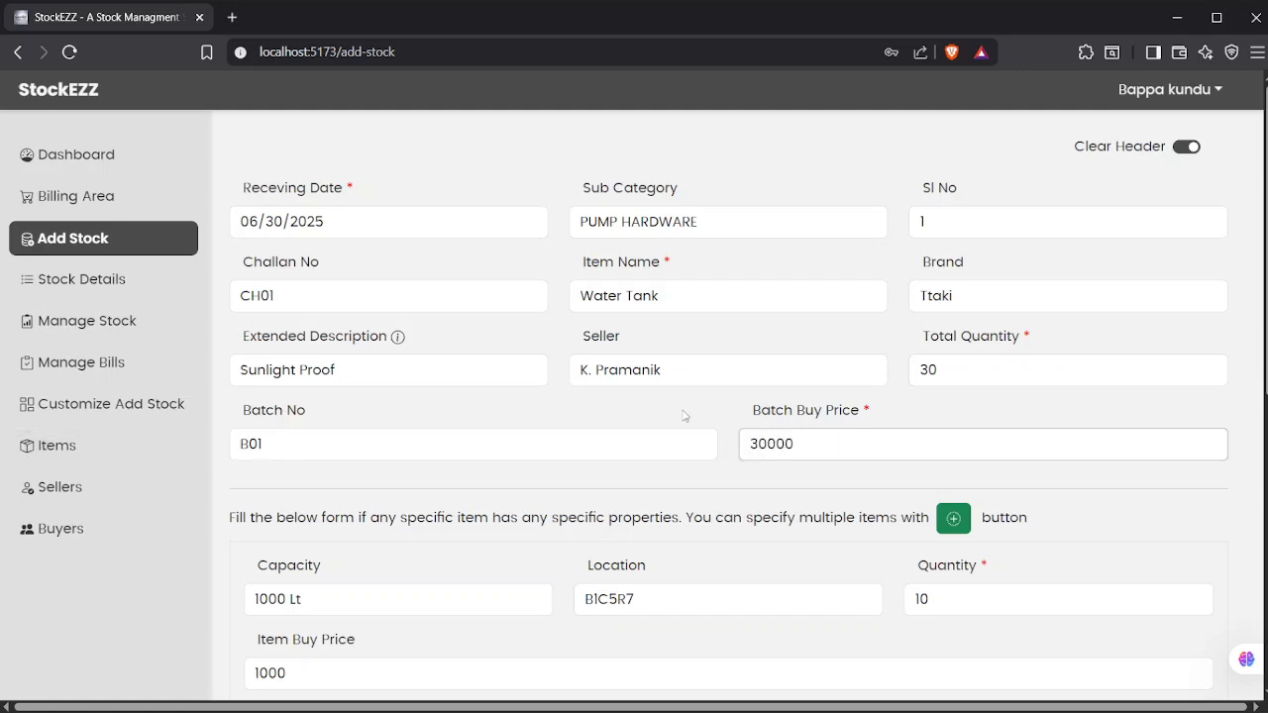
pyautogui.scroll(-1, 744, 435)
pyautogui.scroll(-5, 744, 435)
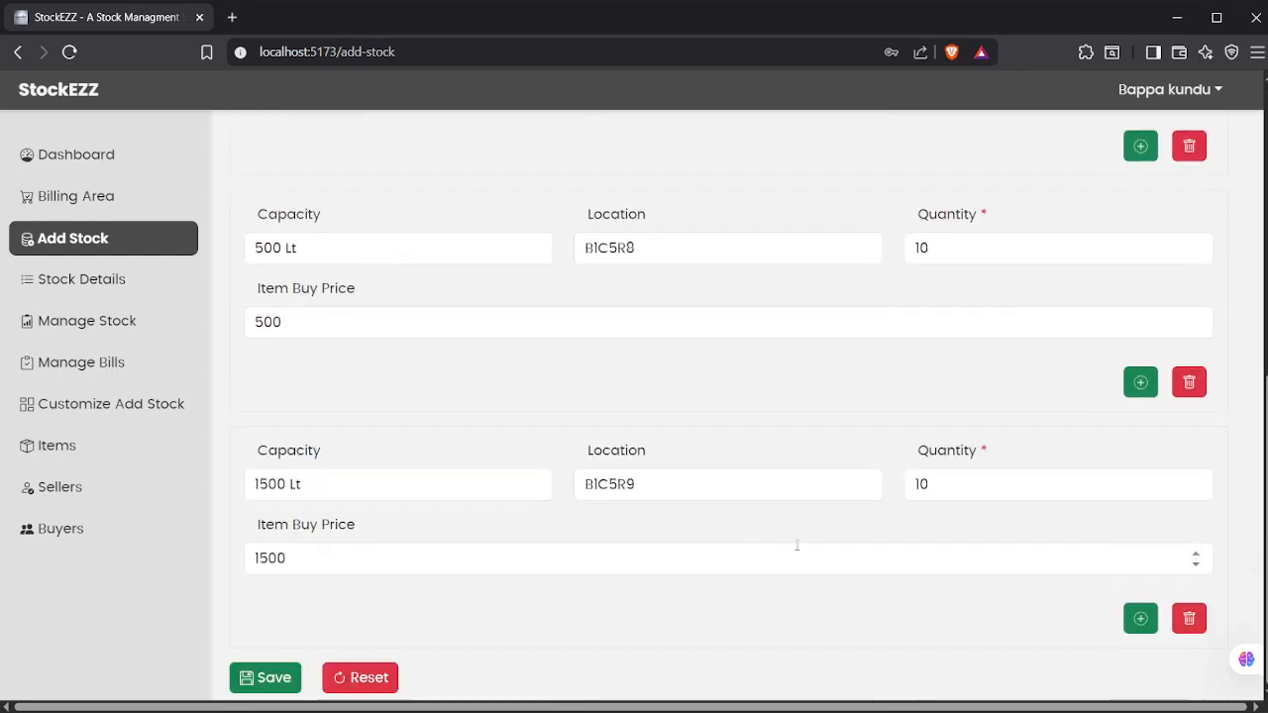
pyautogui.scroll(4, 730, 475)
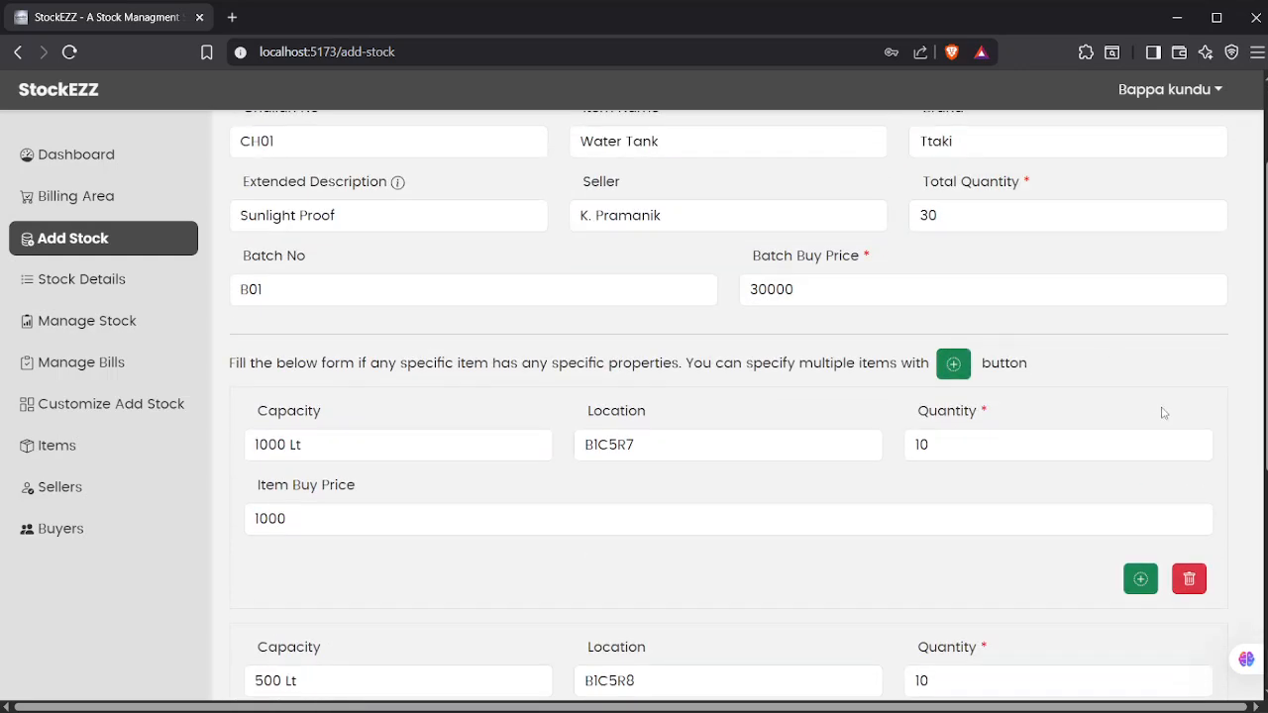
pyautogui.scroll(2, 1107, 390)
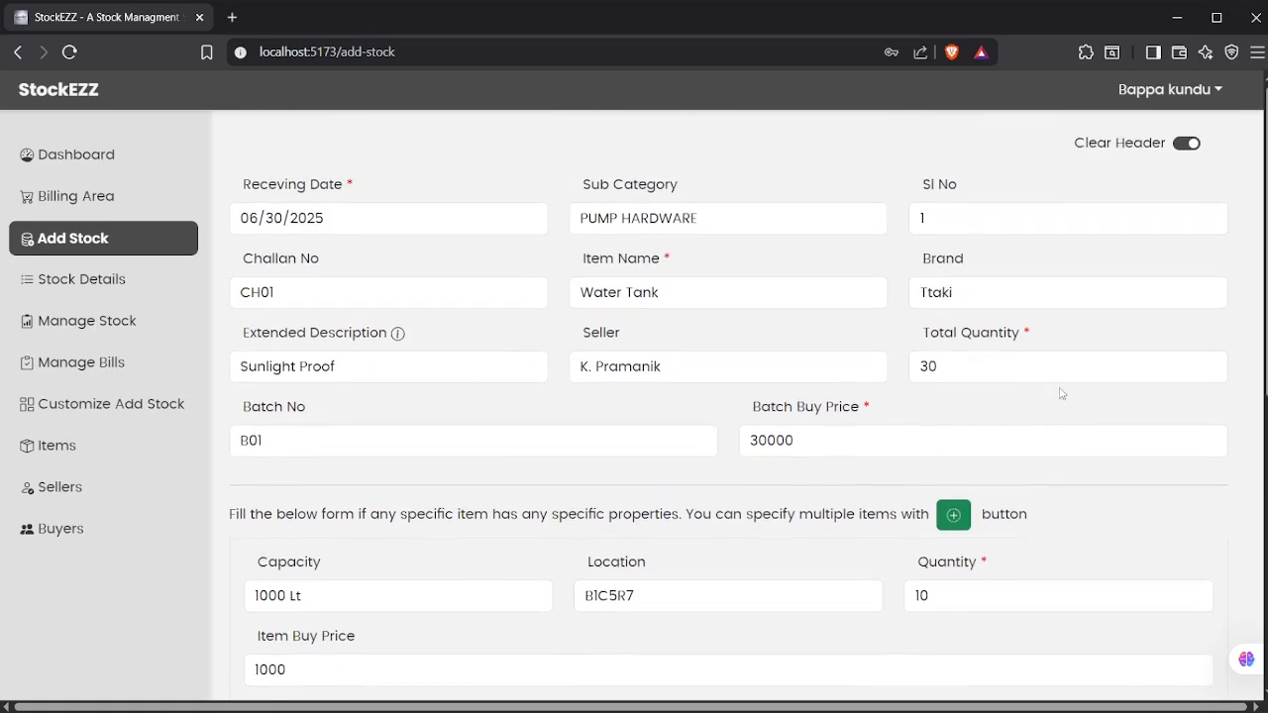
# - Set the Water Tank batch's Total Quantity to 40
pyautogui.click(970, 373)
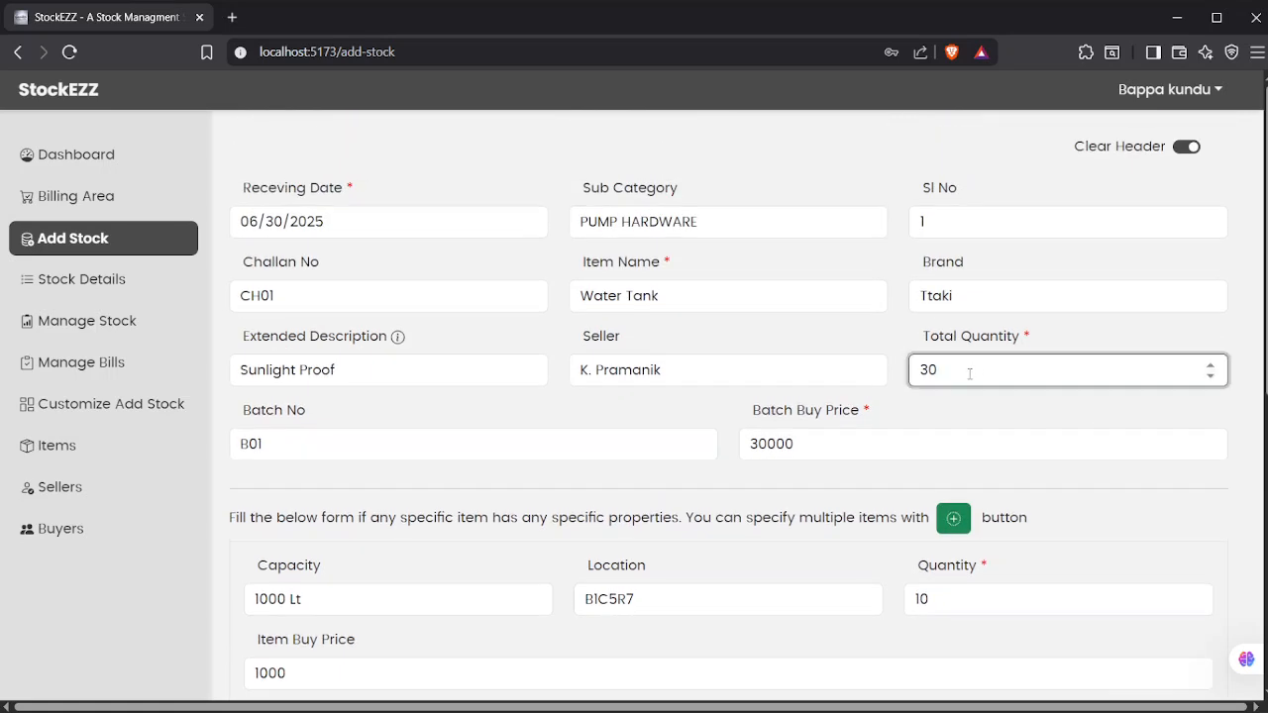
pyautogui.press('BackSpace')
pyautogui.press('BackSpace')
pyautogui.write('40')
pyautogui.scroll(-1, 969, 377)
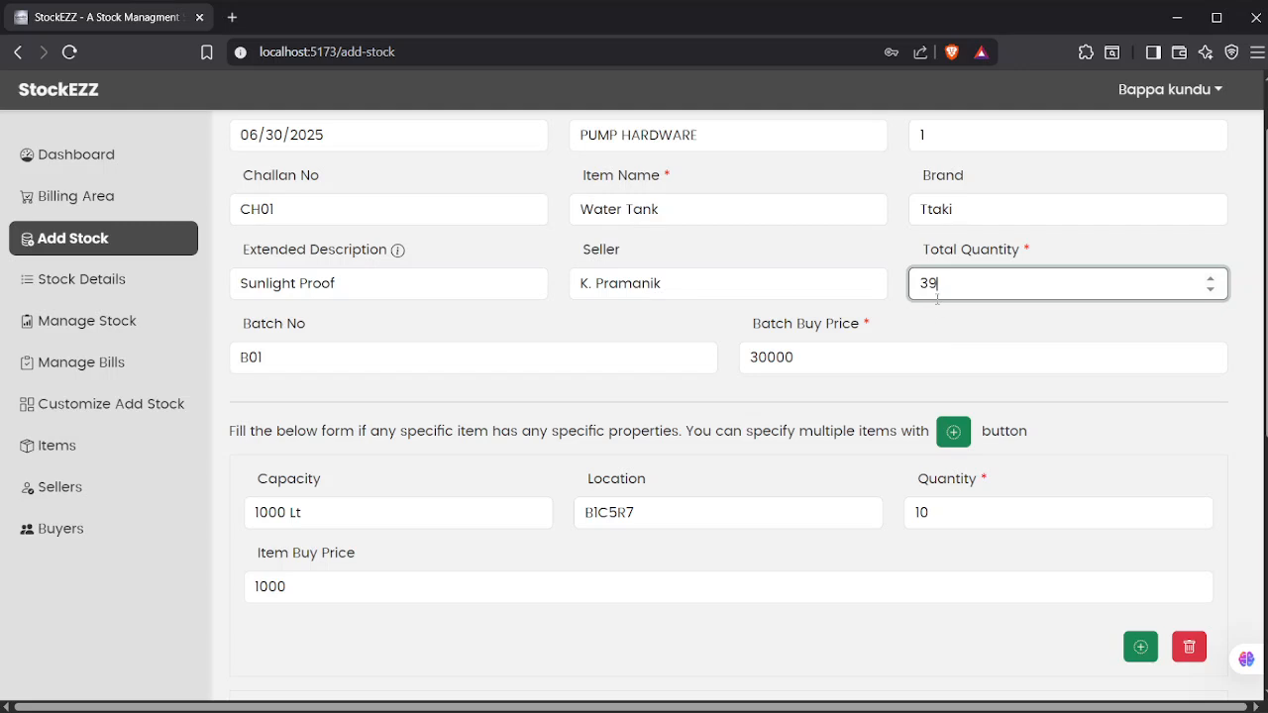
pyautogui.press('BackSpace')
pyautogui.press('BackSpace')
pyautogui.write('40')
pyautogui.click(943, 328)
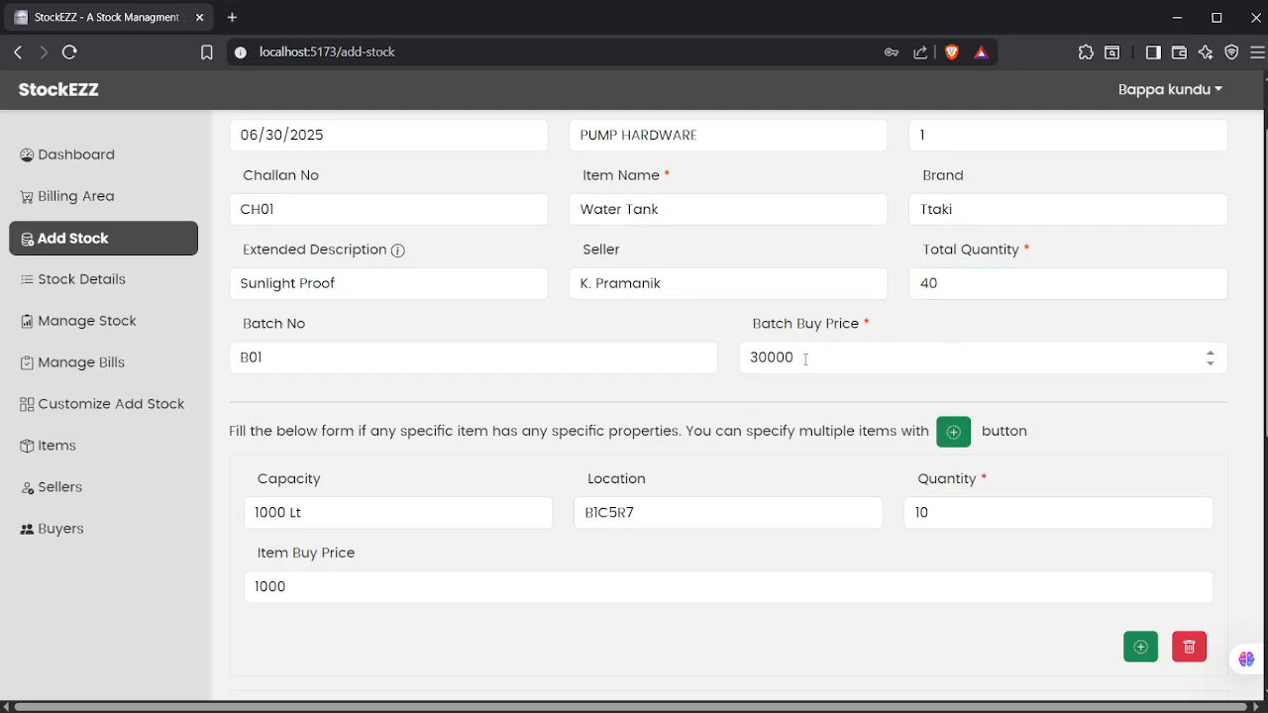
# - Compare the Batch Buy Price with the changed Total Quantity in the Add Stock header
pyautogui.moveTo(807, 362); pyautogui.dragTo(748, 359)
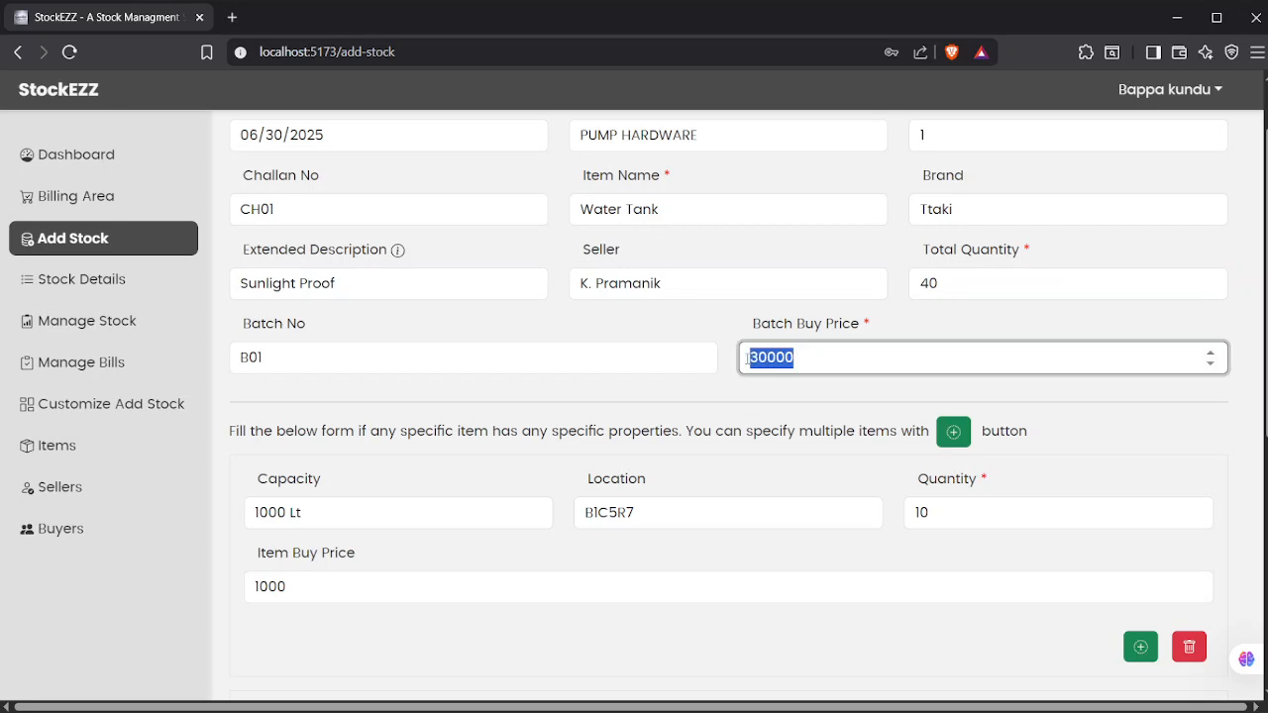
pyautogui.moveTo(948, 282); pyautogui.dragTo(903, 289)
pyautogui.click(904, 327)
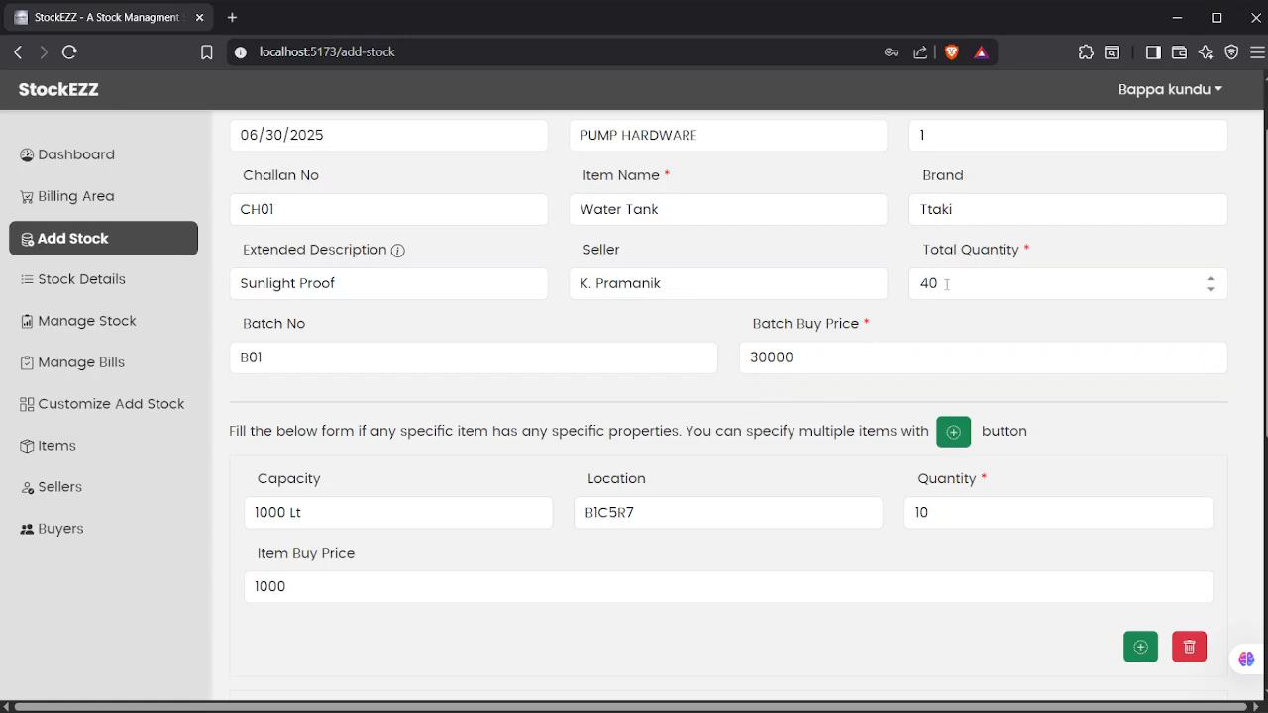
pyautogui.moveTo(947, 284); pyautogui.dragTo(905, 288)
pyautogui.click(889, 327)
pyautogui.scroll(-3, 889, 327)
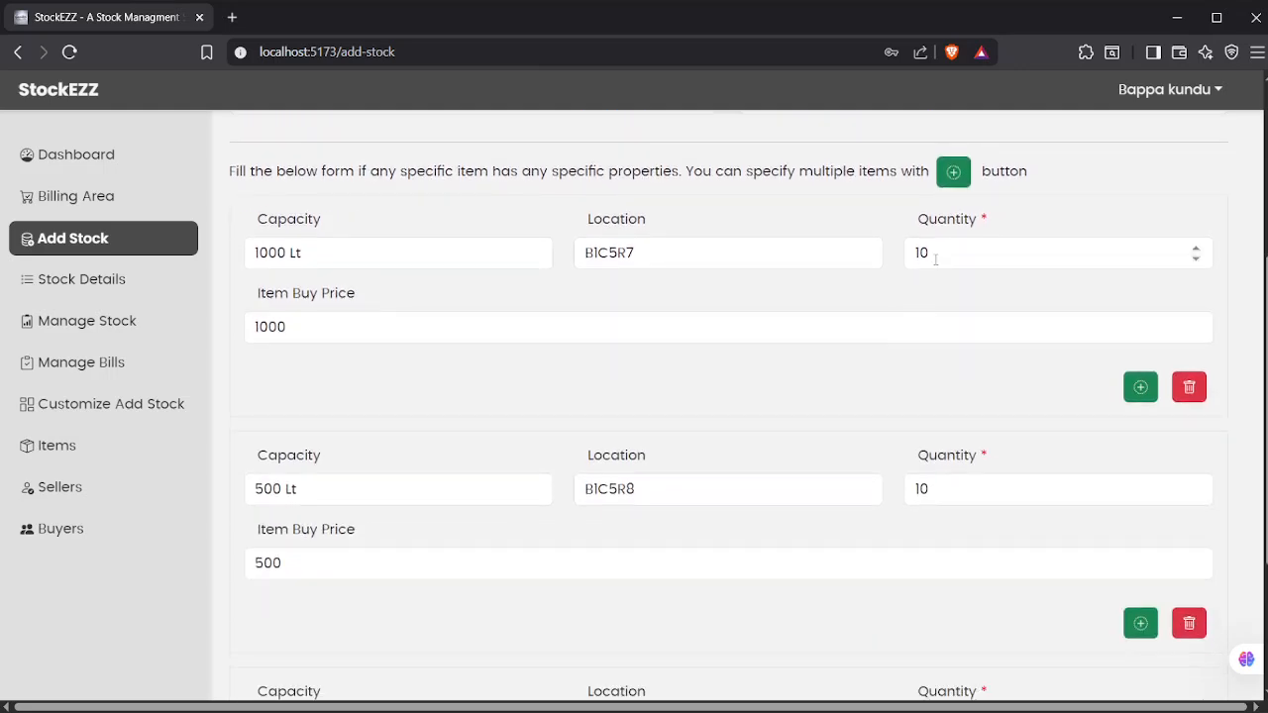
# - Examine the Quantity fields of the 1000 Lt, 500 Lt and 1500 Lt entries against the Total Quantity
pyautogui.moveTo(934, 257); pyautogui.dragTo(912, 256)
pyautogui.scroll(-1, 902, 342)
pyautogui.moveTo(933, 405); pyautogui.dragTo(910, 400)
pyautogui.click(932, 328)
pyautogui.scroll(-1, 933, 322)
pyautogui.scroll(-1, 932, 322)
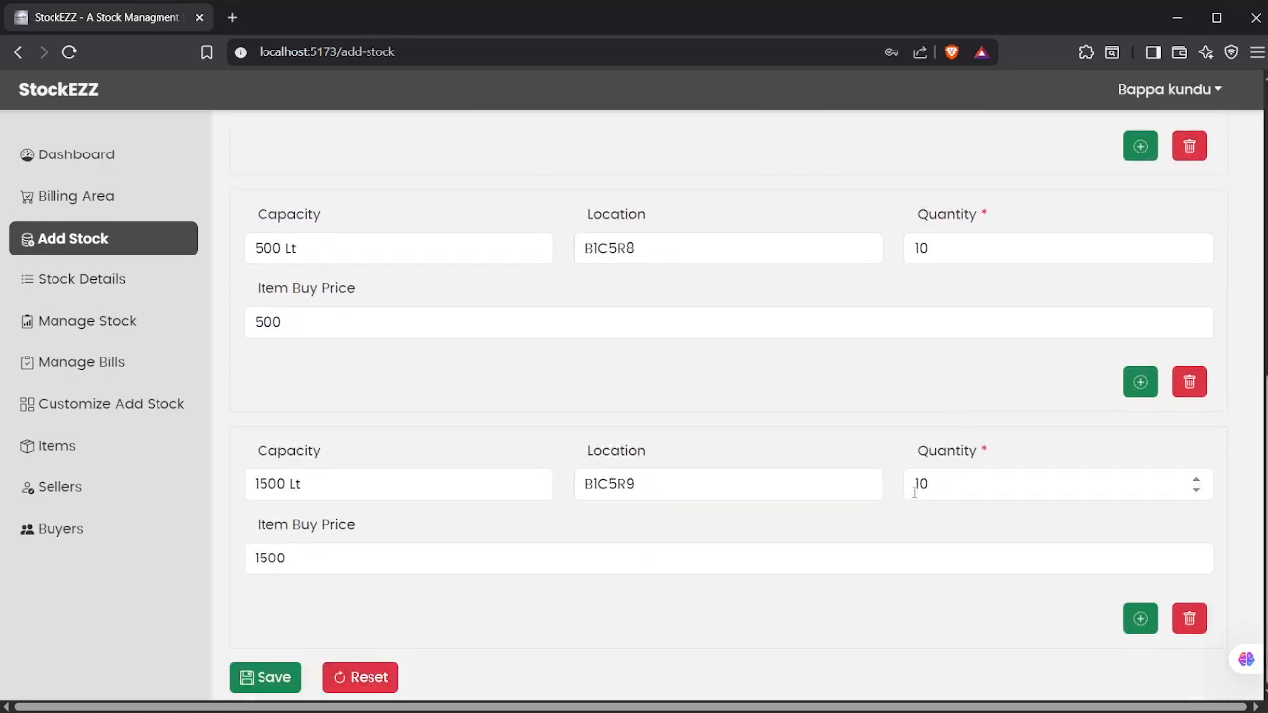
pyautogui.scroll(7, 956, 333)
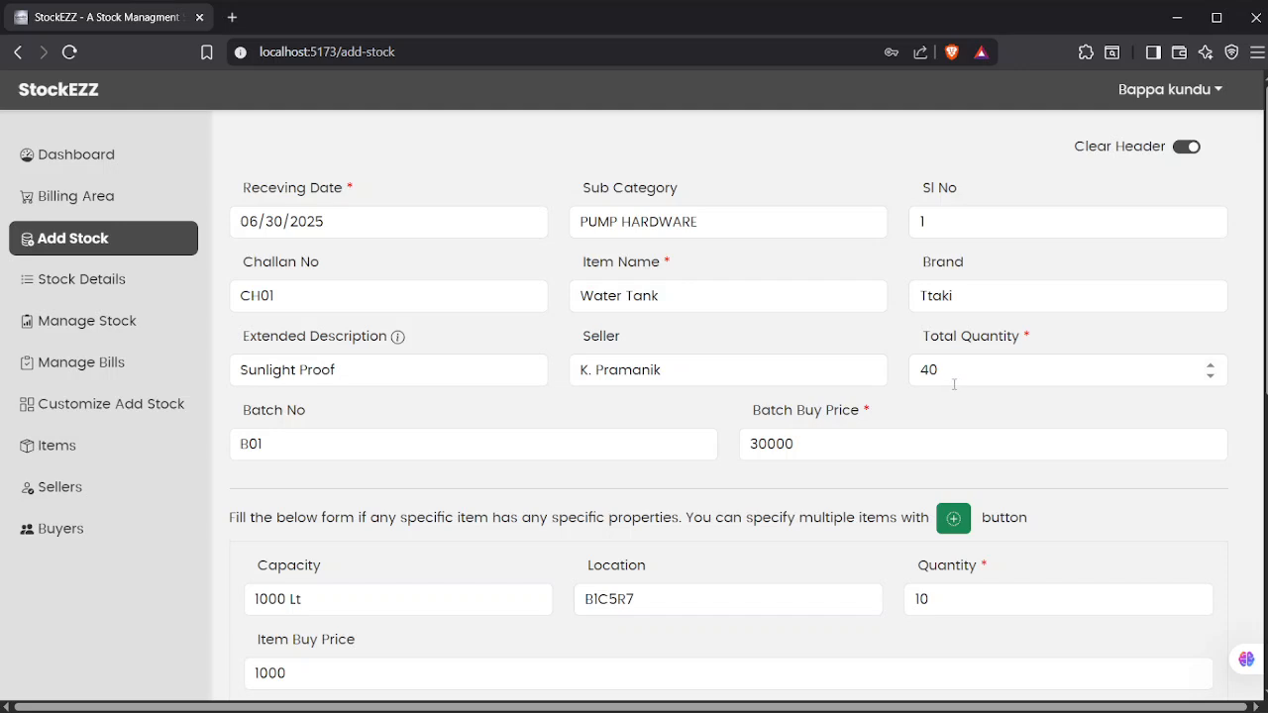
pyautogui.scroll(-4, 941, 515)
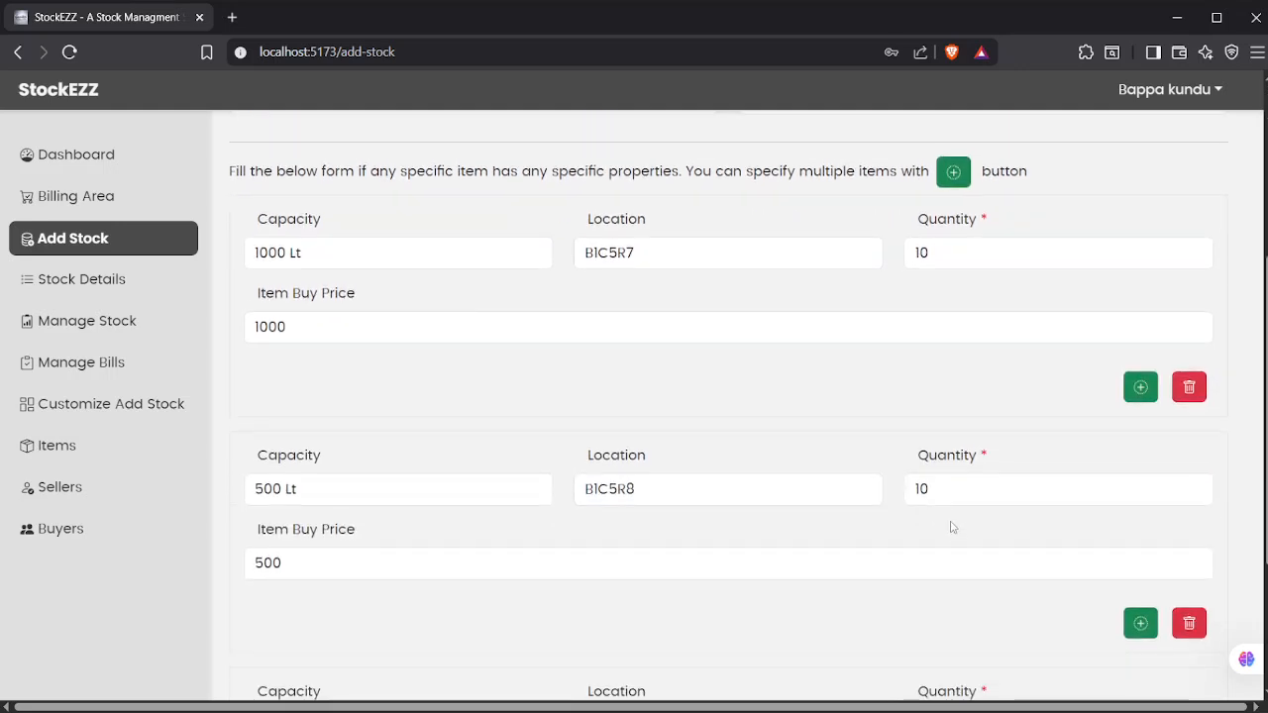
pyautogui.scroll(-2, 950, 528)
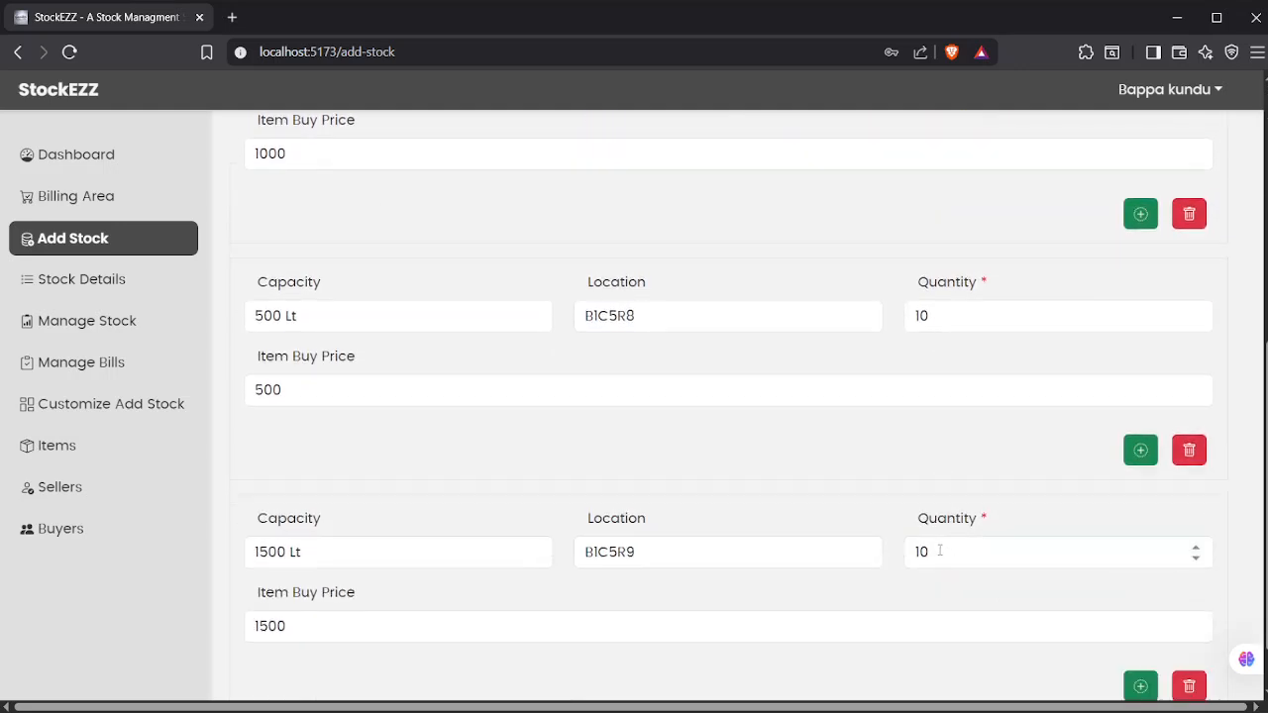
# - Review the Quantity, Capacity and Item Buy Price of the 1500 Lt and 500 Lt entries, and the 1000 Lt entry's price
pyautogui.moveTo(939, 552); pyautogui.dragTo(912, 552)
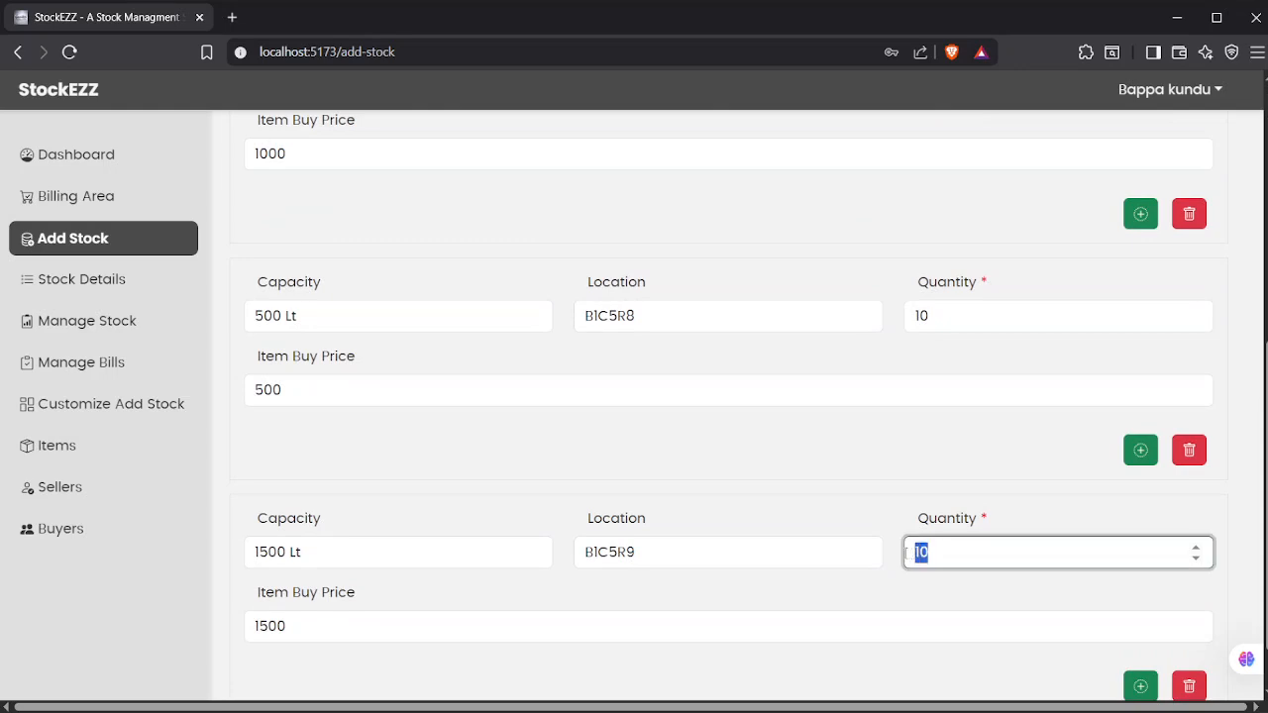
pyautogui.moveTo(313, 554); pyautogui.dragTo(251, 553)
pyautogui.moveTo(301, 629); pyautogui.dragTo(253, 627)
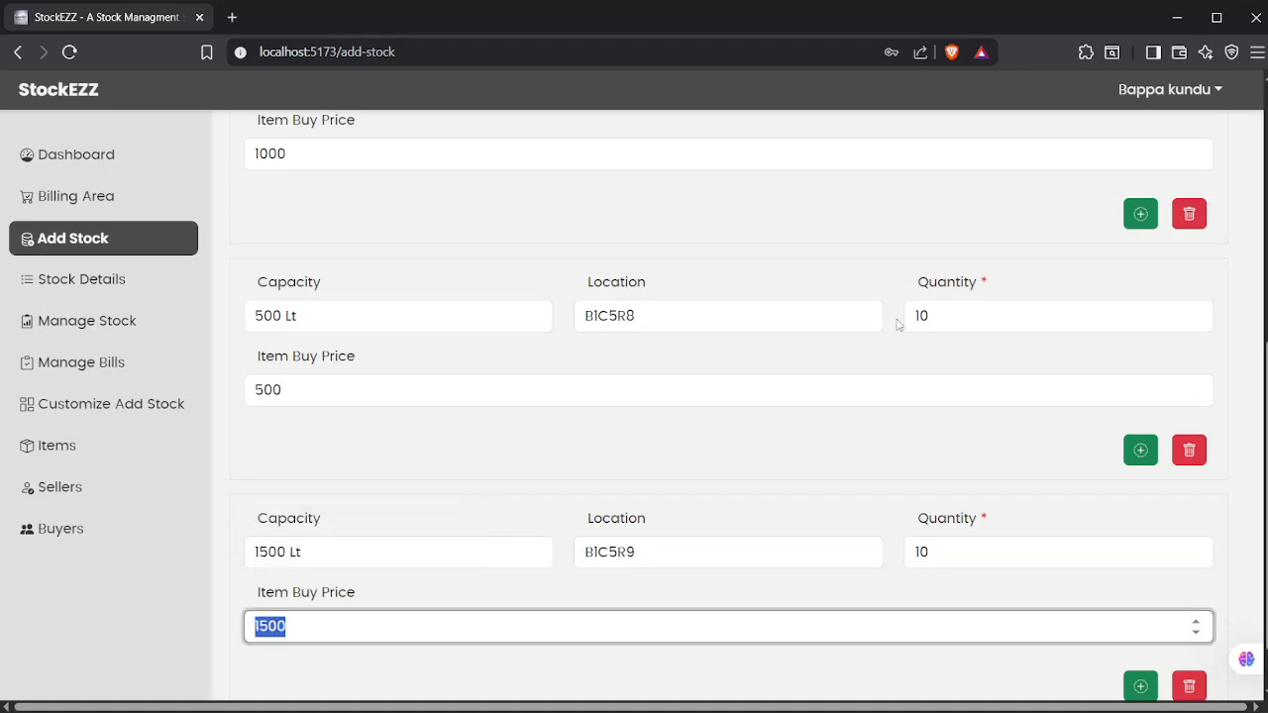
pyautogui.moveTo(937, 316); pyautogui.dragTo(810, 327)
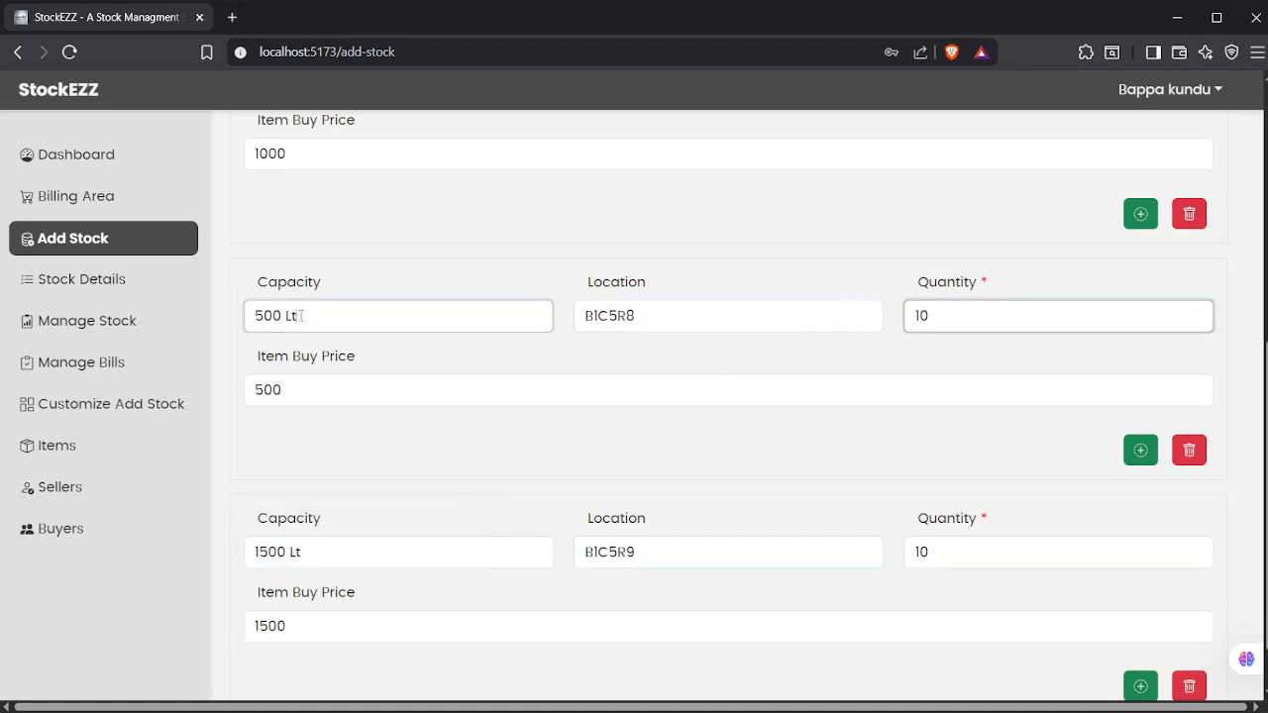
pyautogui.moveTo(299, 315); pyautogui.dragTo(192, 334)
pyautogui.moveTo(297, 390); pyautogui.dragTo(238, 395)
pyautogui.click(475, 341)
pyautogui.scroll(2, 848, 334)
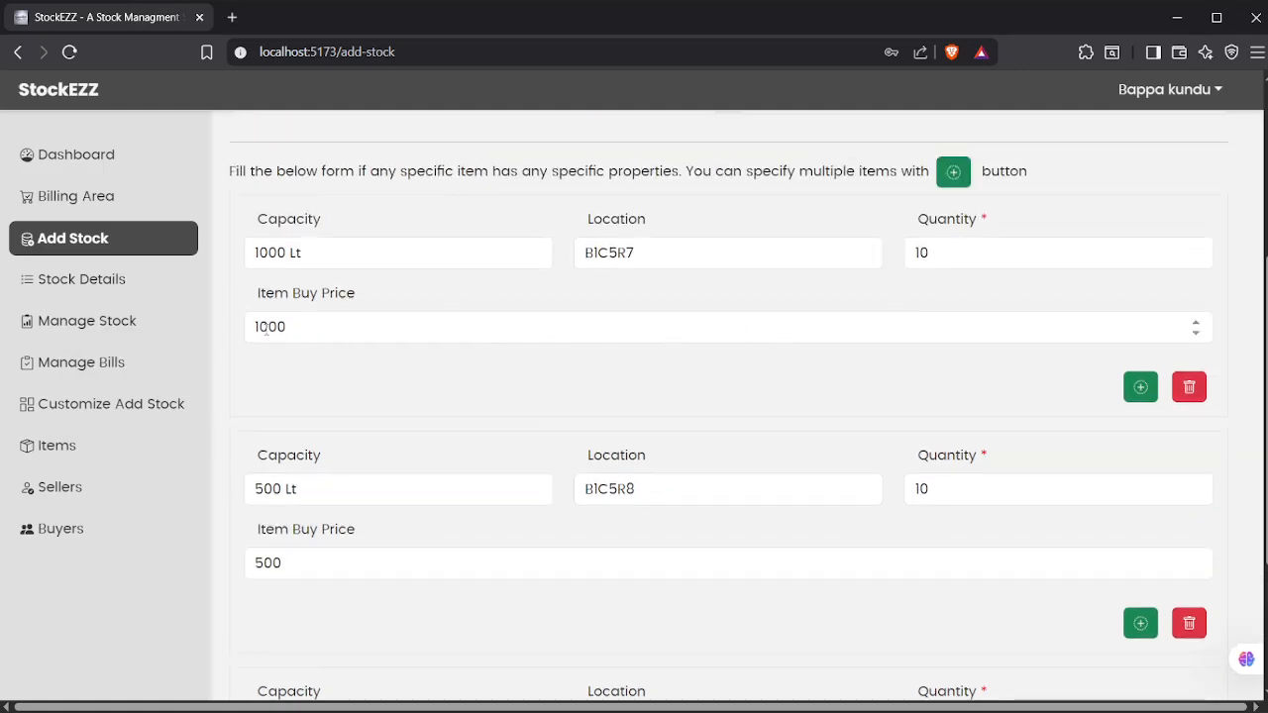
pyautogui.scroll(3, 449, 336)
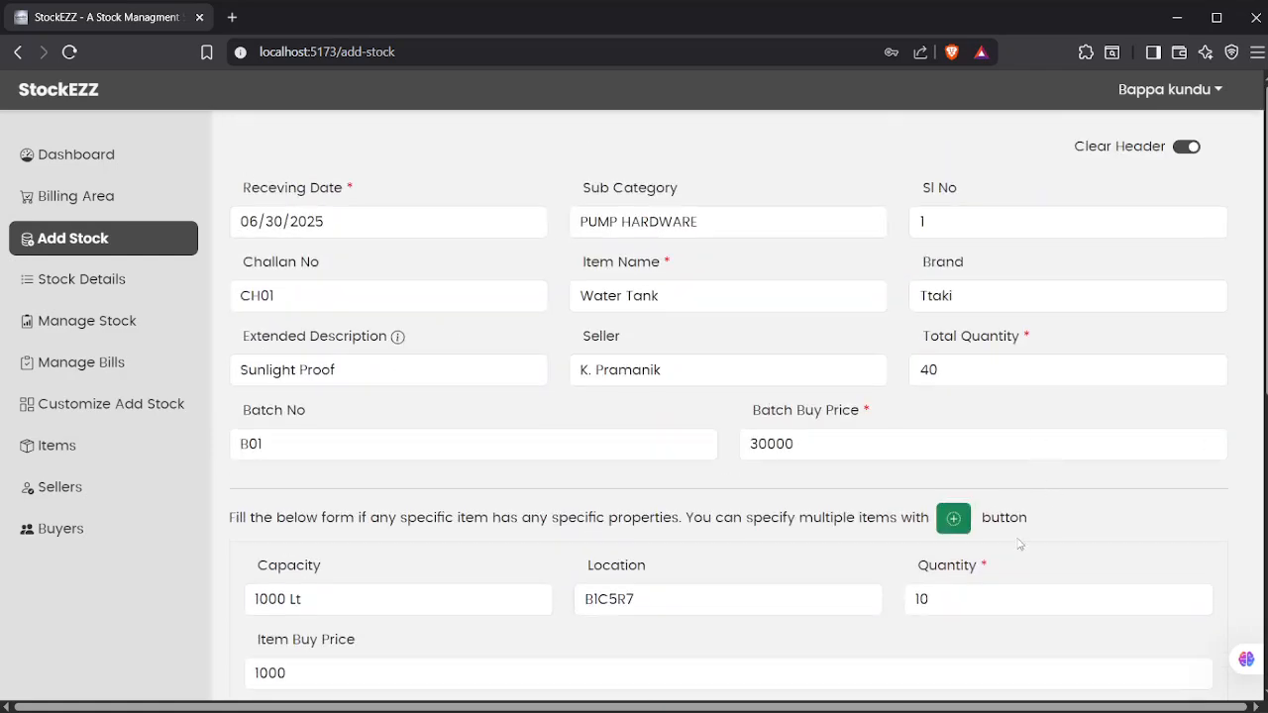
# - Review how the Batch Buy Price relates to the Total Quantity of the Water Tank batch
pyautogui.scroll(-2, 1020, 531)
pyautogui.scroll(1, 1007, 503)
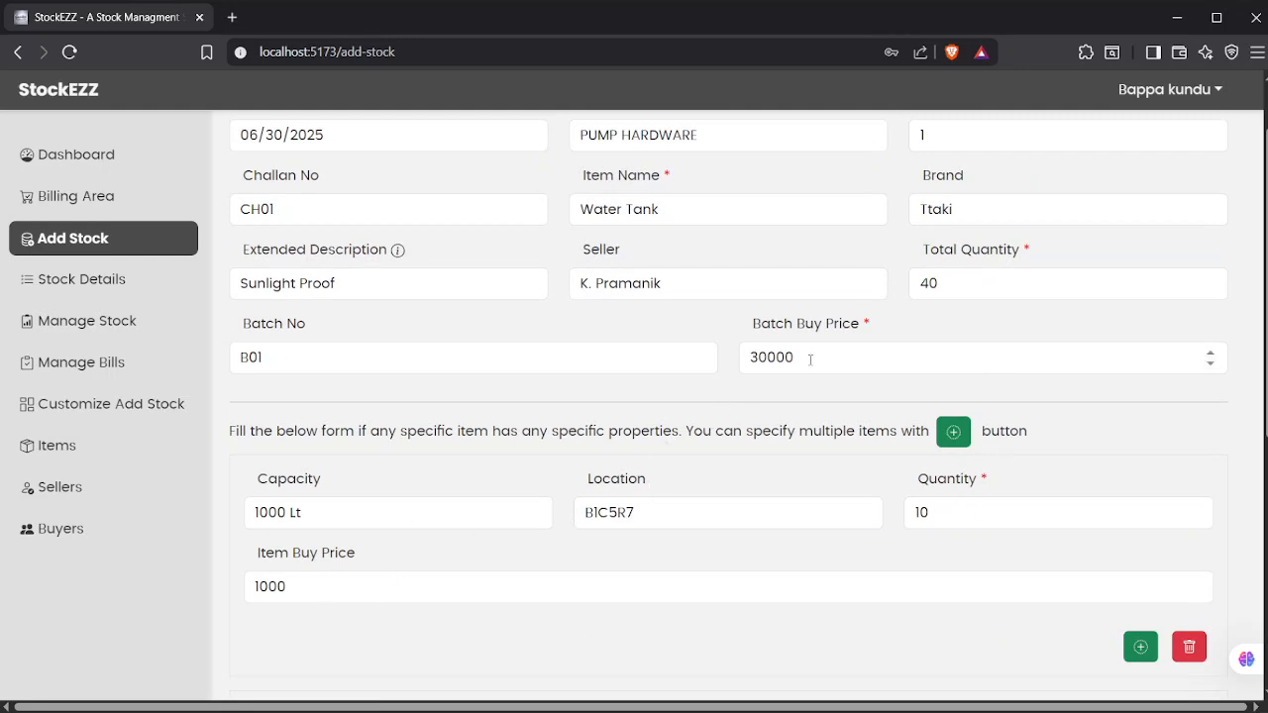
pyautogui.moveTo(810, 360); pyautogui.dragTo(708, 360)
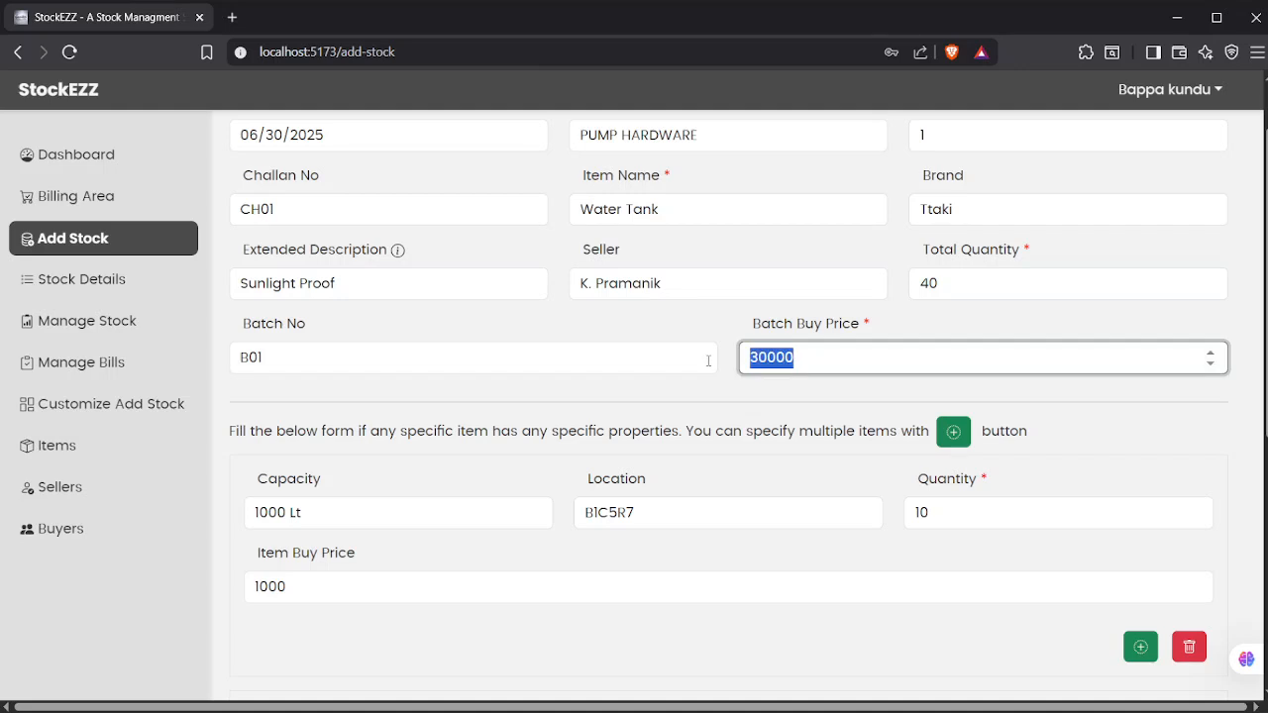
pyautogui.click(711, 313)
pyautogui.moveTo(824, 354); pyautogui.dragTo(707, 357)
pyautogui.click(780, 361)
pyautogui.moveTo(956, 281); pyautogui.dragTo(663, 363)
pyautogui.click(967, 286)
pyautogui.moveTo(967, 287); pyautogui.dragTo(890, 289)
pyautogui.click(898, 312)
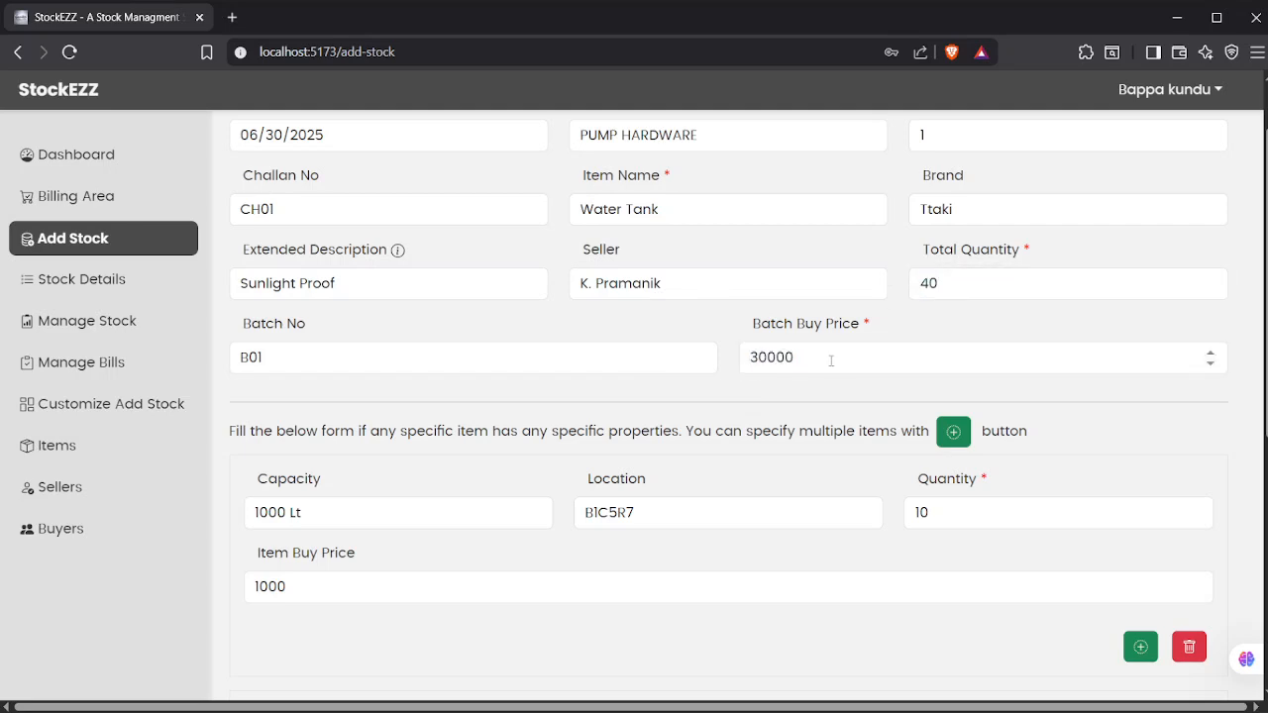
pyautogui.scroll(1, 806, 361)
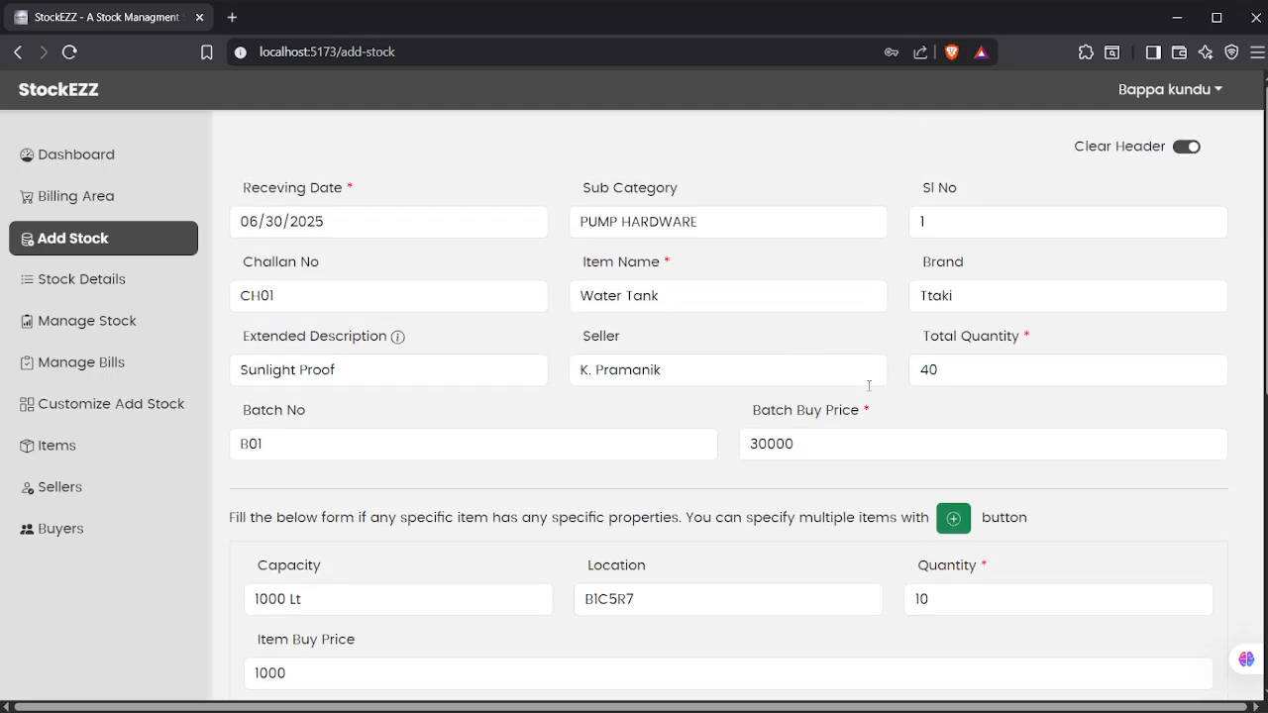
# - Set the Total Quantity of the Water Tank batch to 30, matching the item quantities
pyautogui.scroll(-5, 859, 358)
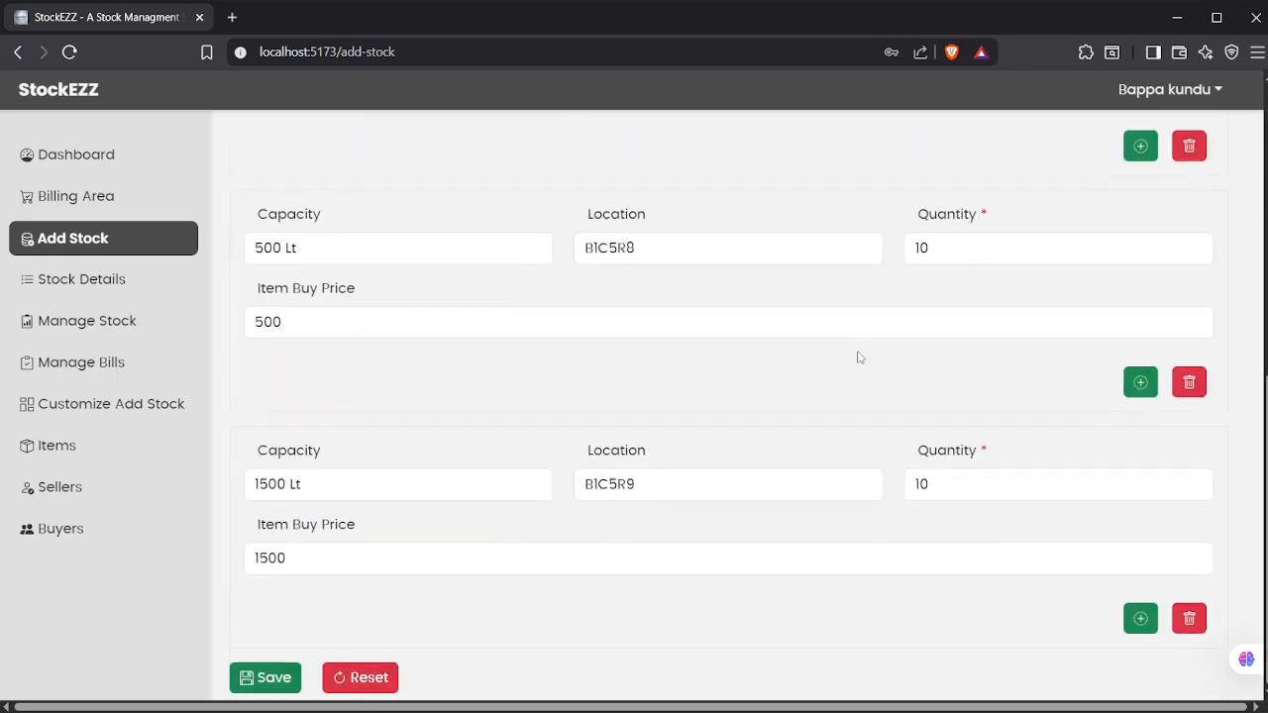
pyautogui.scroll(5, 860, 351)
pyautogui.click(945, 215)
pyautogui.press('BackSpace')
pyautogui.press('BackSpace')
pyautogui.write('30')
pyautogui.scroll(2, 937, 298)
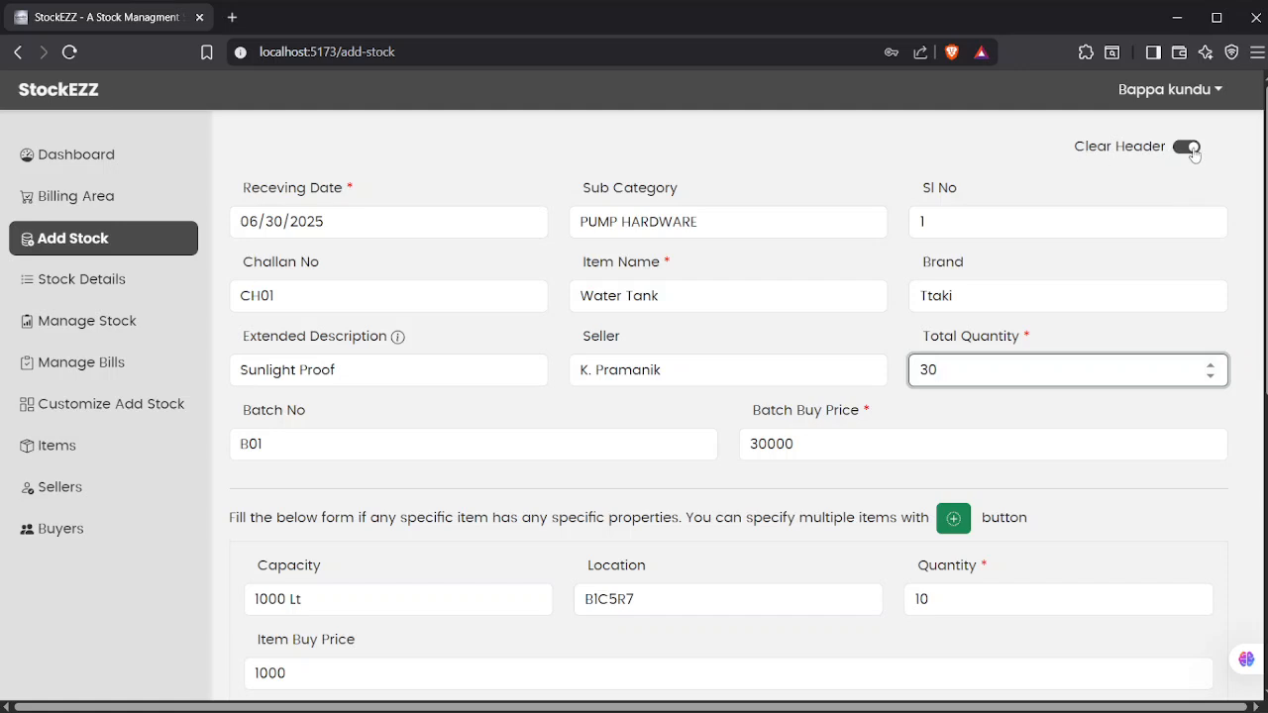
# - Look over the item entries, and switch the Clear Header option off and back on
pyautogui.scroll(-5, 1098, 637)
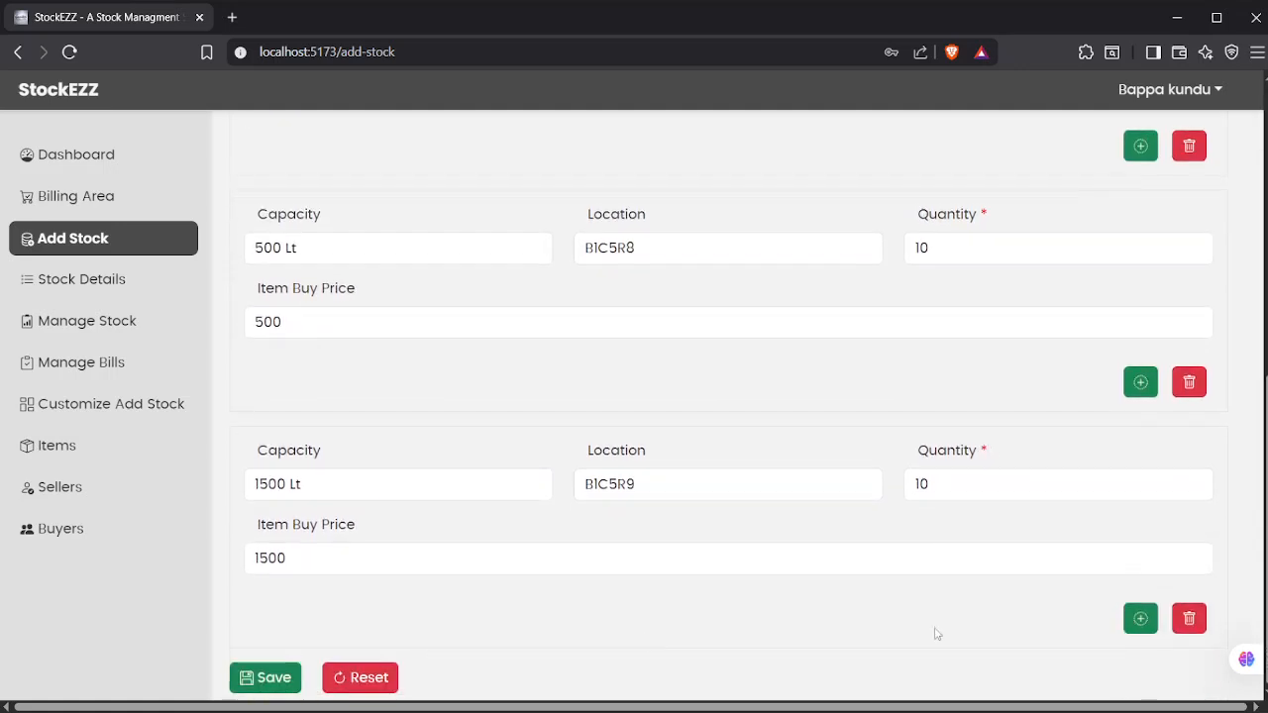
pyautogui.scroll(6, 809, 254)
pyautogui.scroll(1, 809, 254)
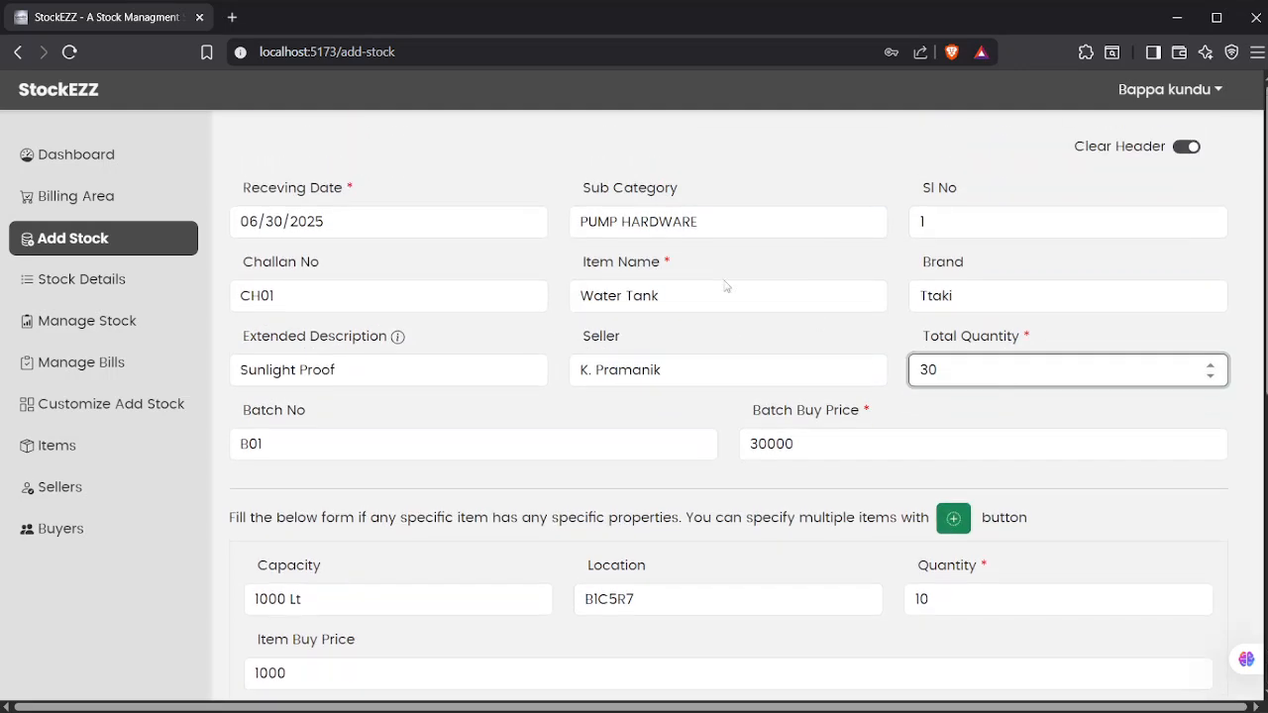
pyautogui.click(1191, 146)
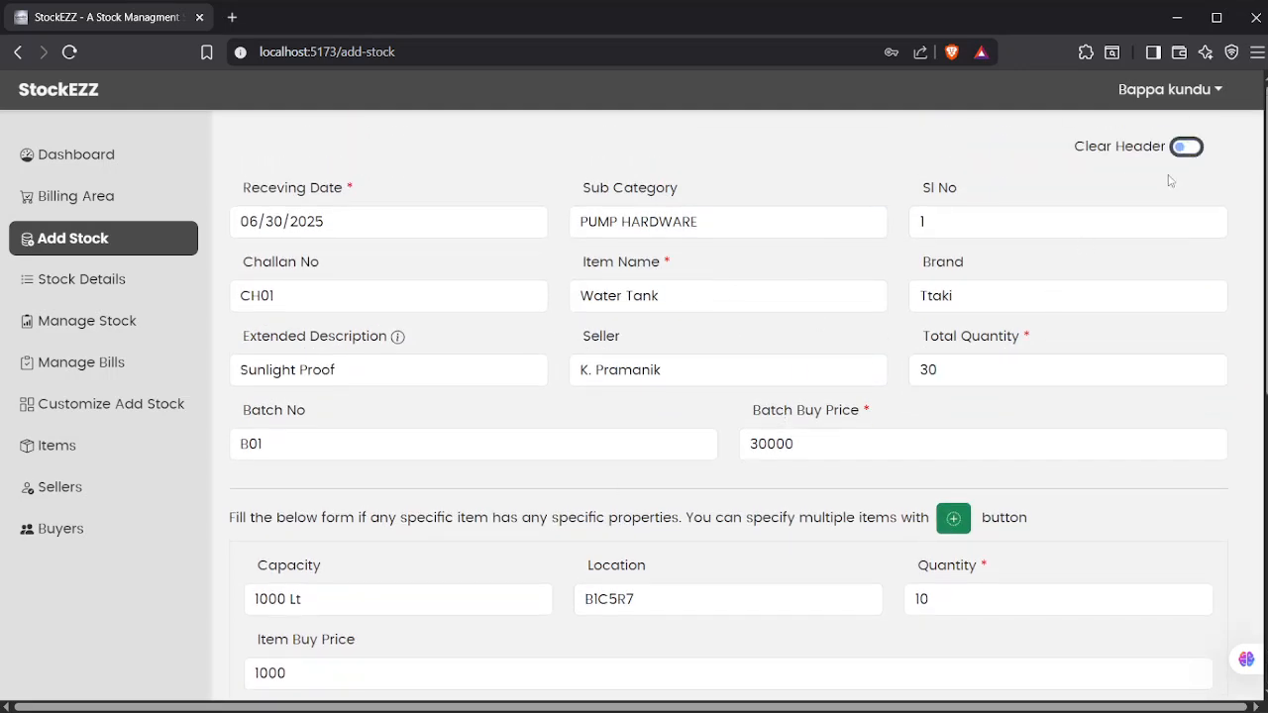
pyautogui.scroll(-3, 723, 218)
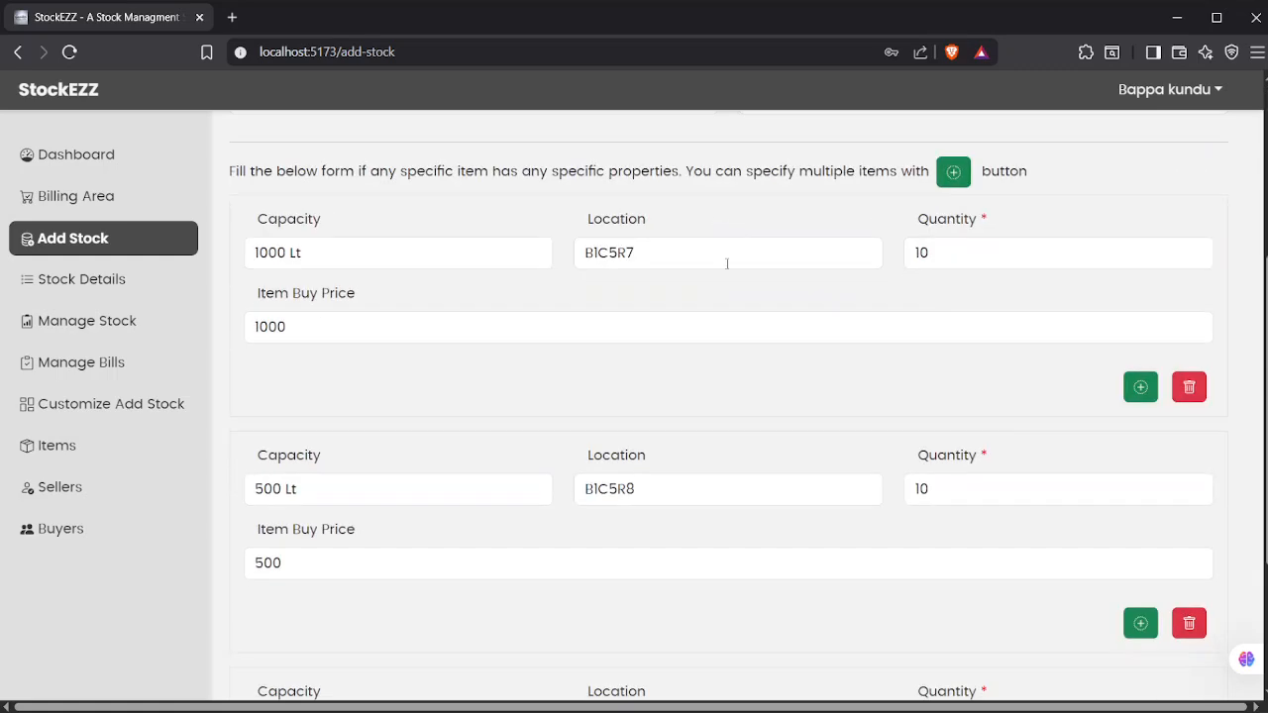
pyautogui.scroll(3, 888, 505)
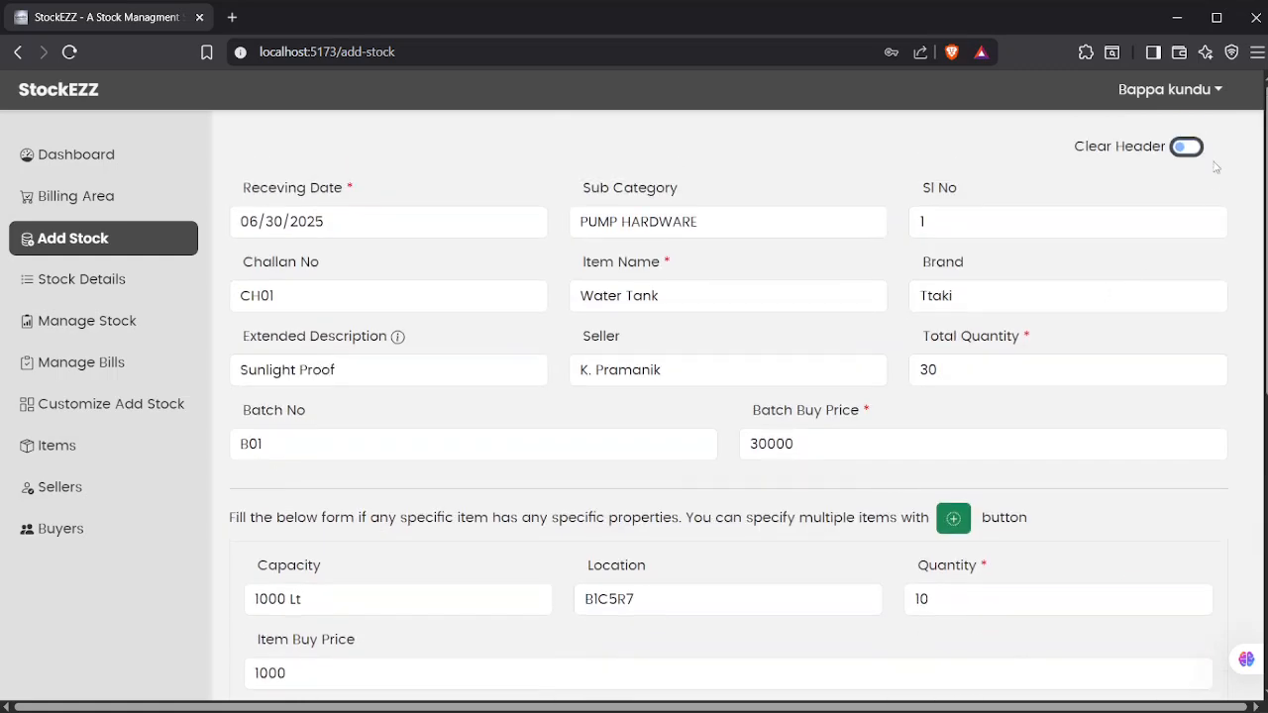
pyautogui.click(1189, 145)
# - Save the Water Tank stock batch and confirm its submission
pyautogui.scroll(-5, 401, 557)
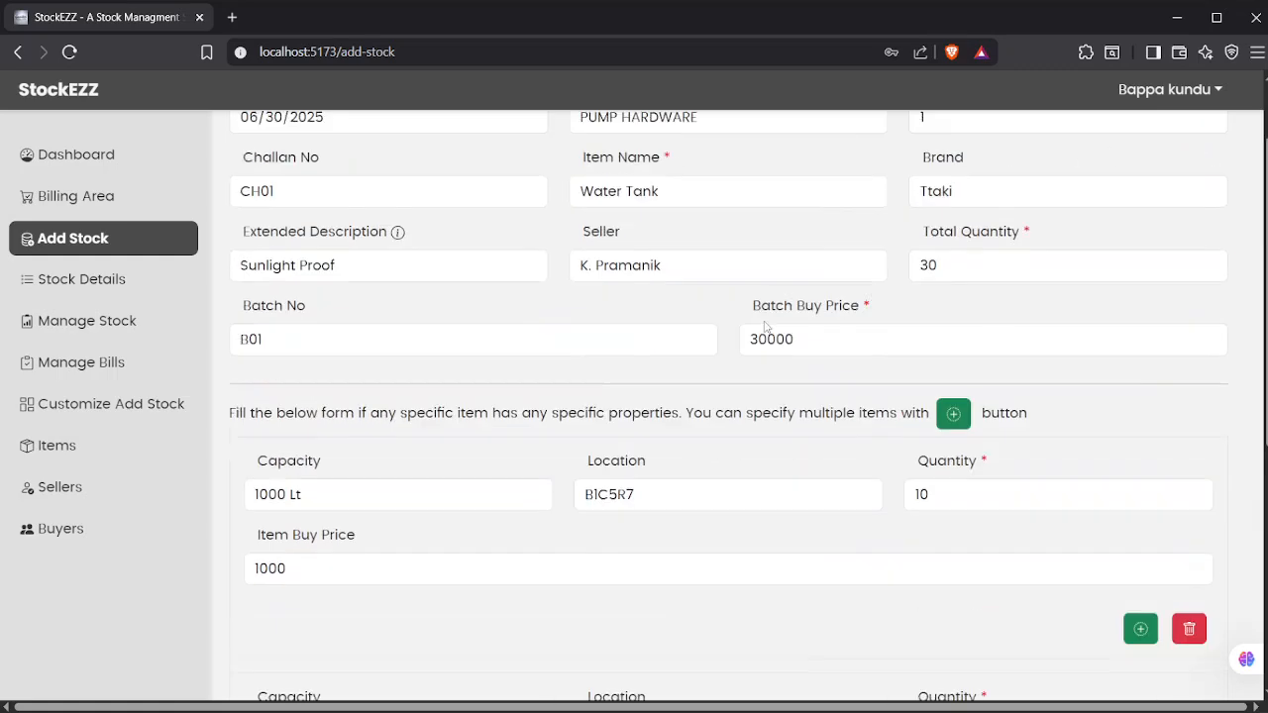
pyautogui.click(267, 682)
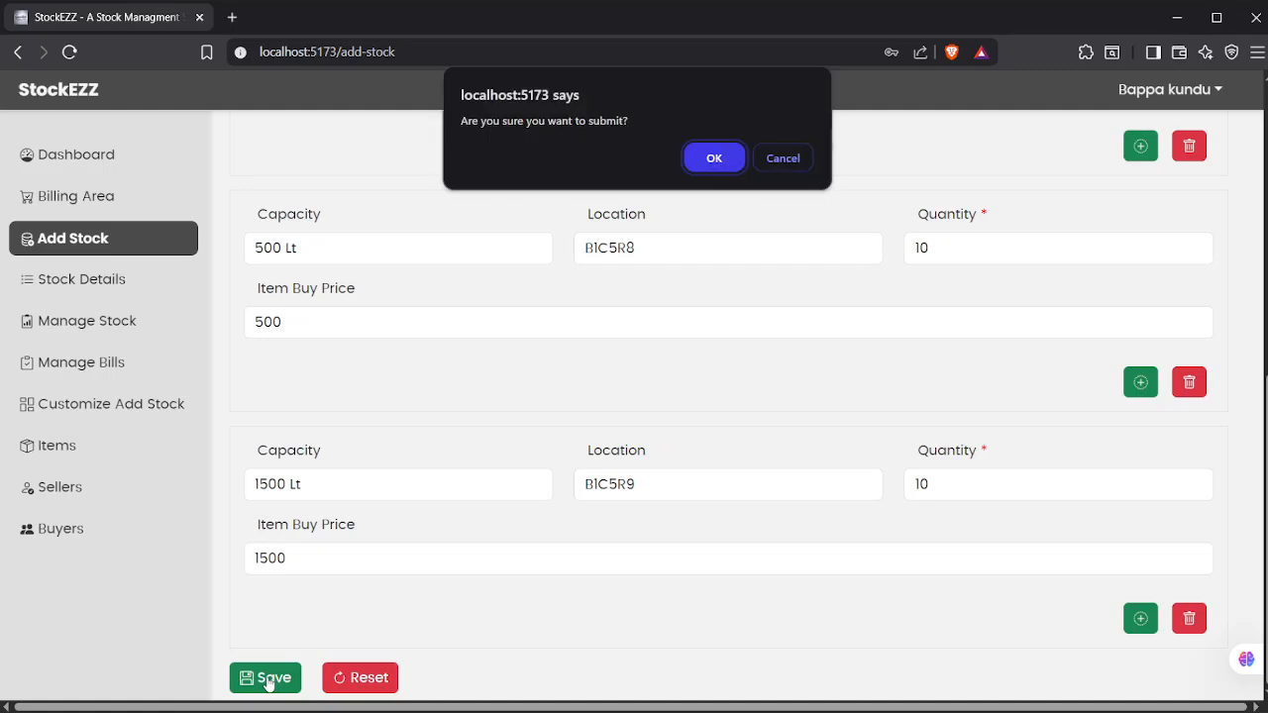
pyautogui.click(711, 158)
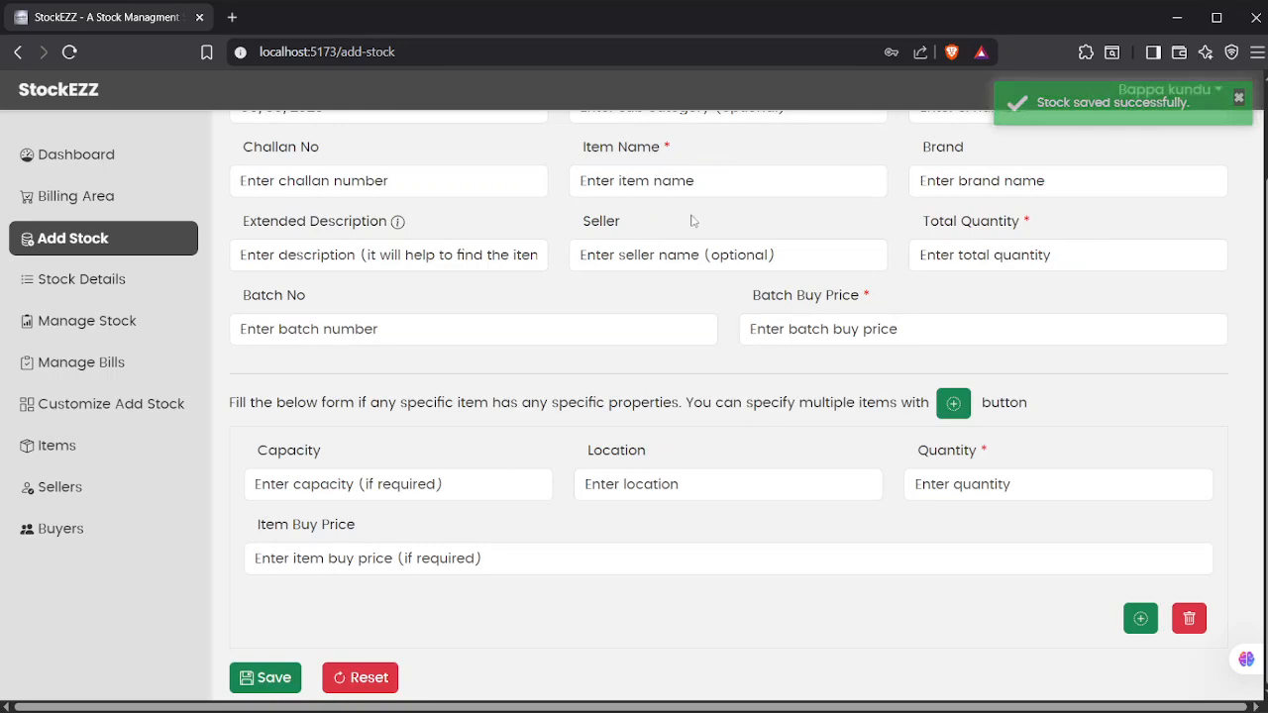
pyautogui.scroll(2, 684, 224)
pyautogui.scroll(-2, 917, 453)
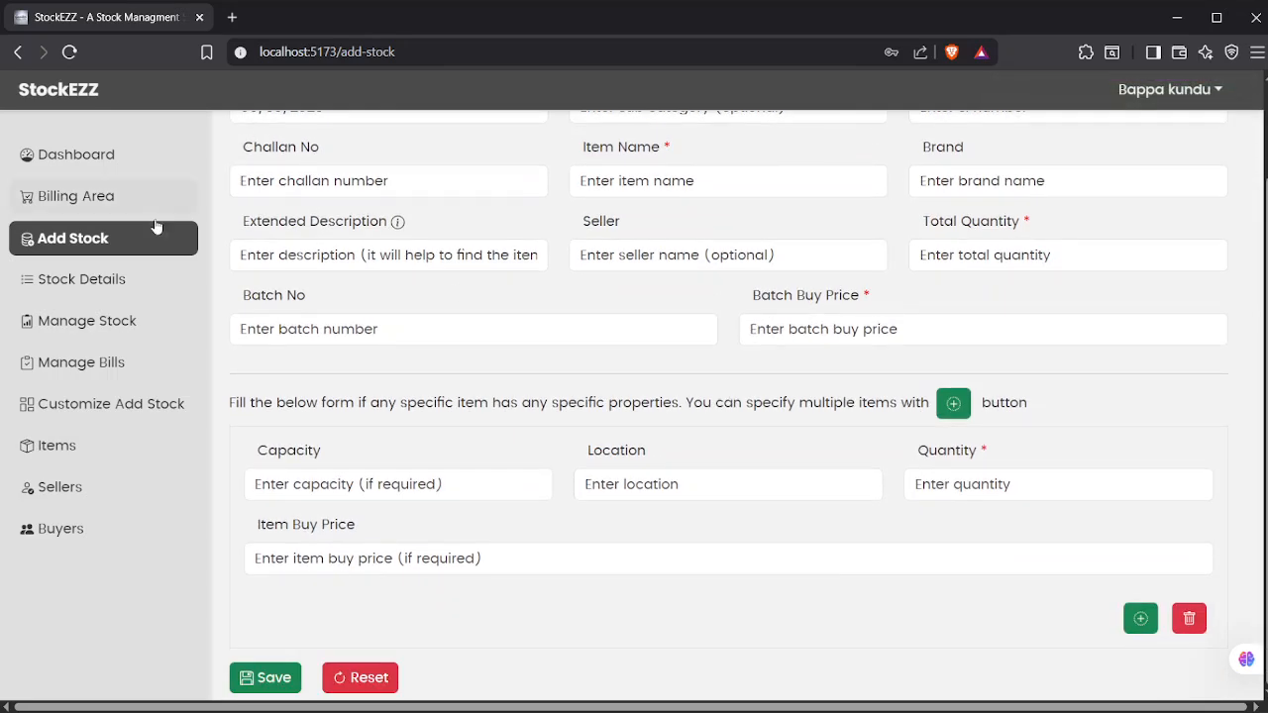
# - Open Stock Details and examine the columns of the Water Tank entries, including buy price and Batch Id
pyautogui.click(90, 285)
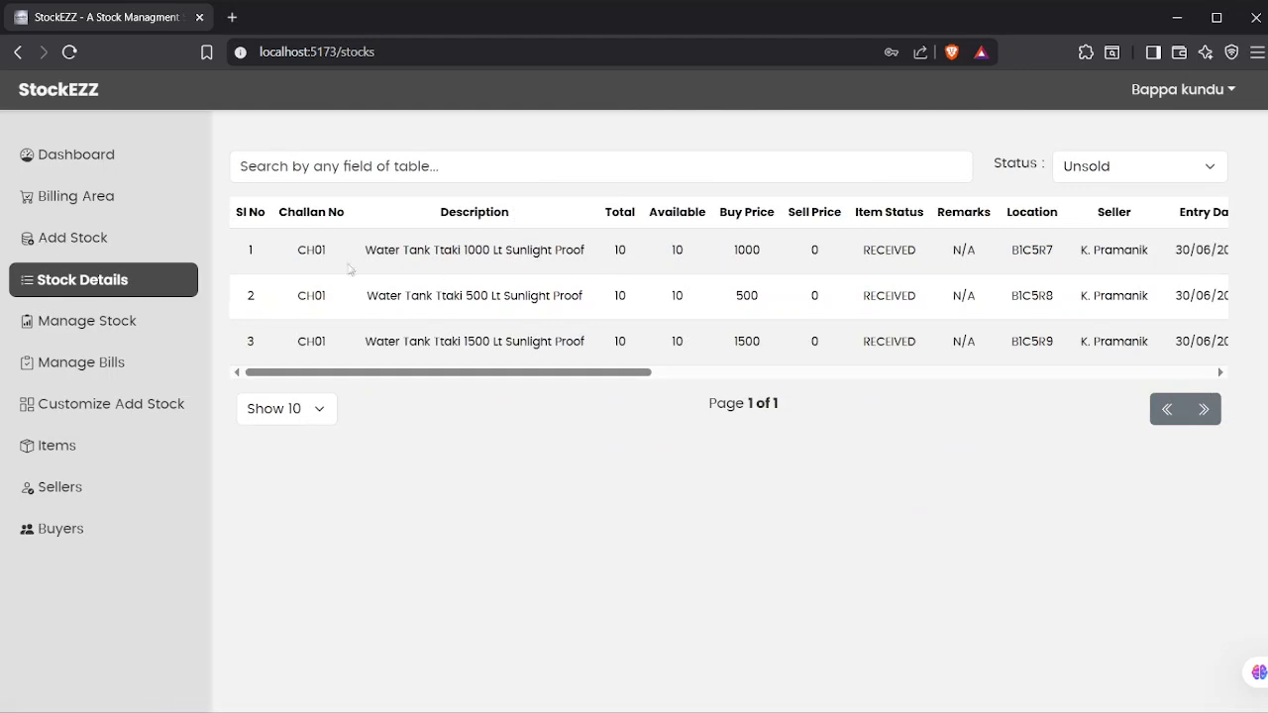
pyautogui.moveTo(374, 374); pyautogui.dragTo(450, 374)
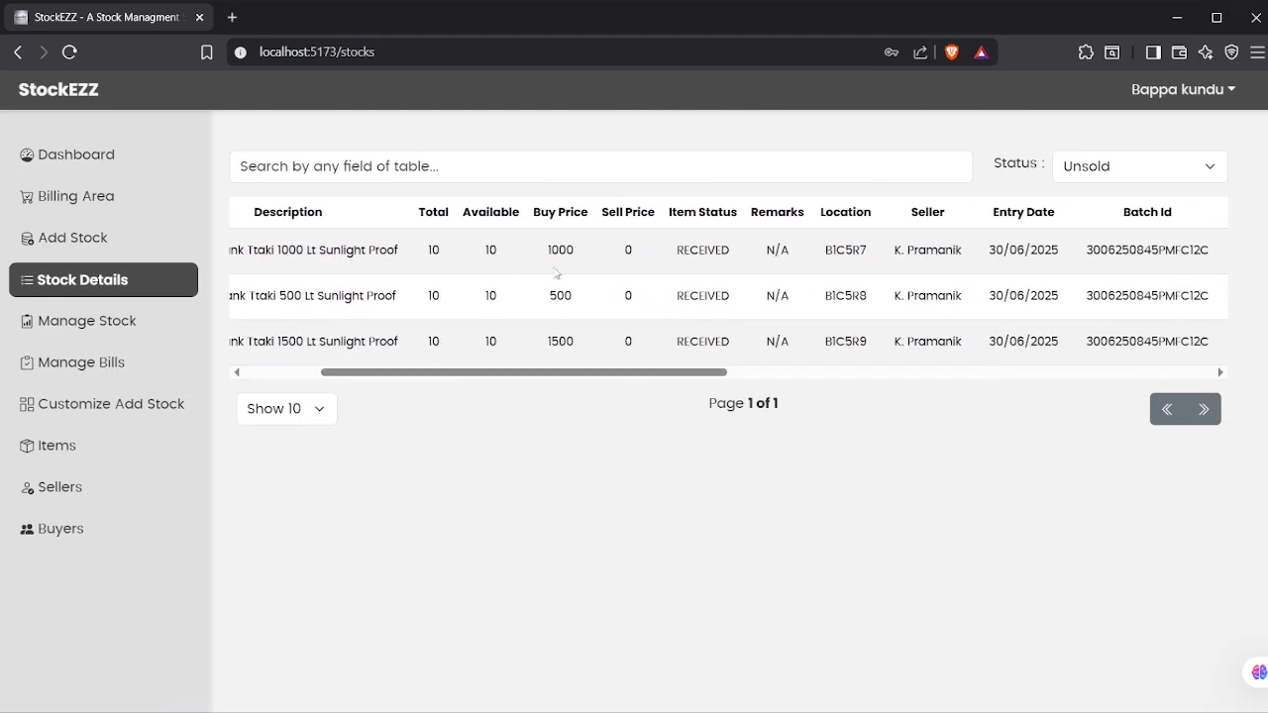
pyautogui.moveTo(577, 374); pyautogui.dragTo(368, 374)
# - Sort the stock table by Description and examine the item name, brand, capacity and extended description in the 1500 Lt entry
pyautogui.moveTo(437, 219); pyautogui.dragTo(523, 218)
pyautogui.click(531, 215)
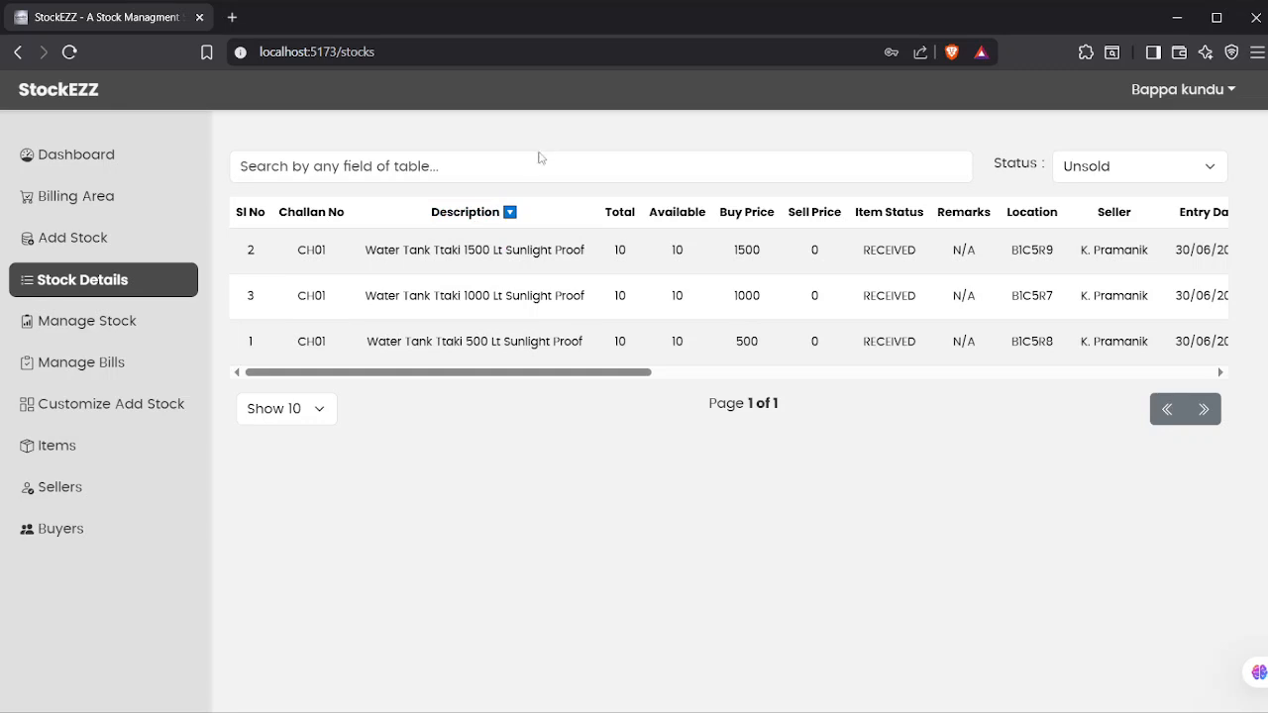
pyautogui.moveTo(369, 255); pyautogui.dragTo(432, 256)
pyautogui.click(445, 256)
pyautogui.doubleClick(448, 250)
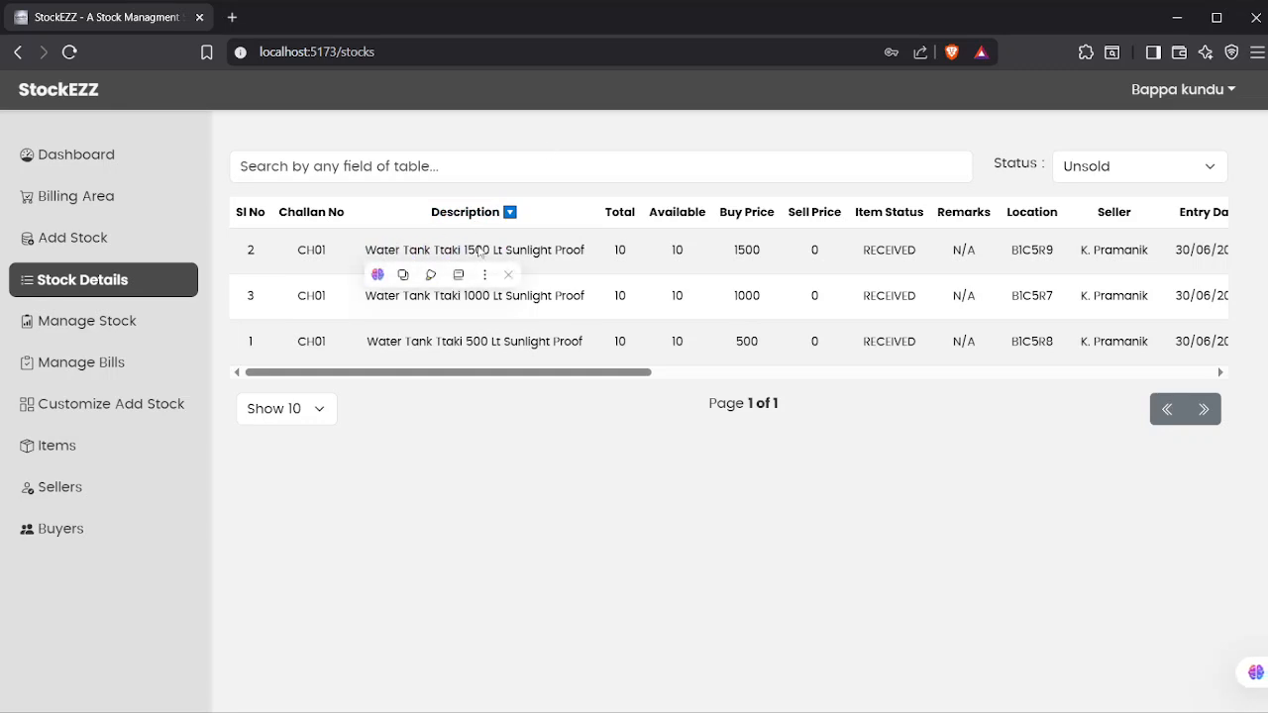
pyautogui.doubleClick(477, 251)
pyautogui.moveTo(510, 255); pyautogui.dragTo(588, 255)
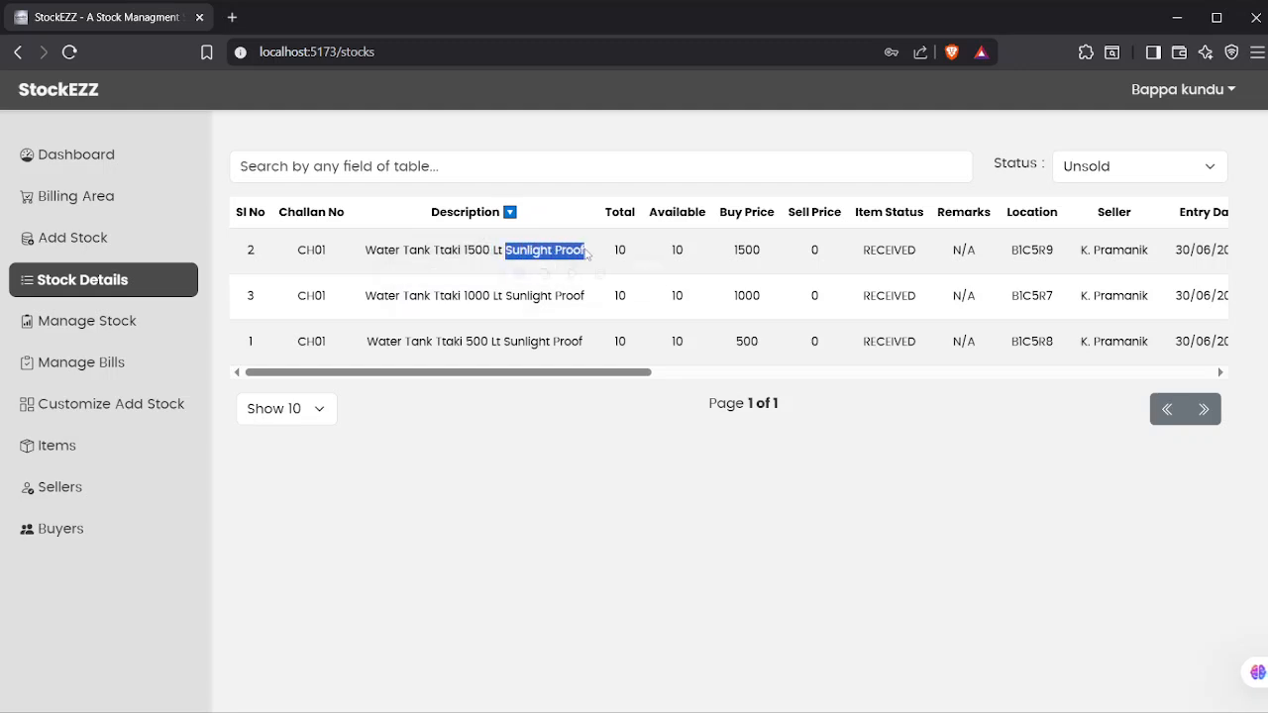
pyautogui.click(650, 275)
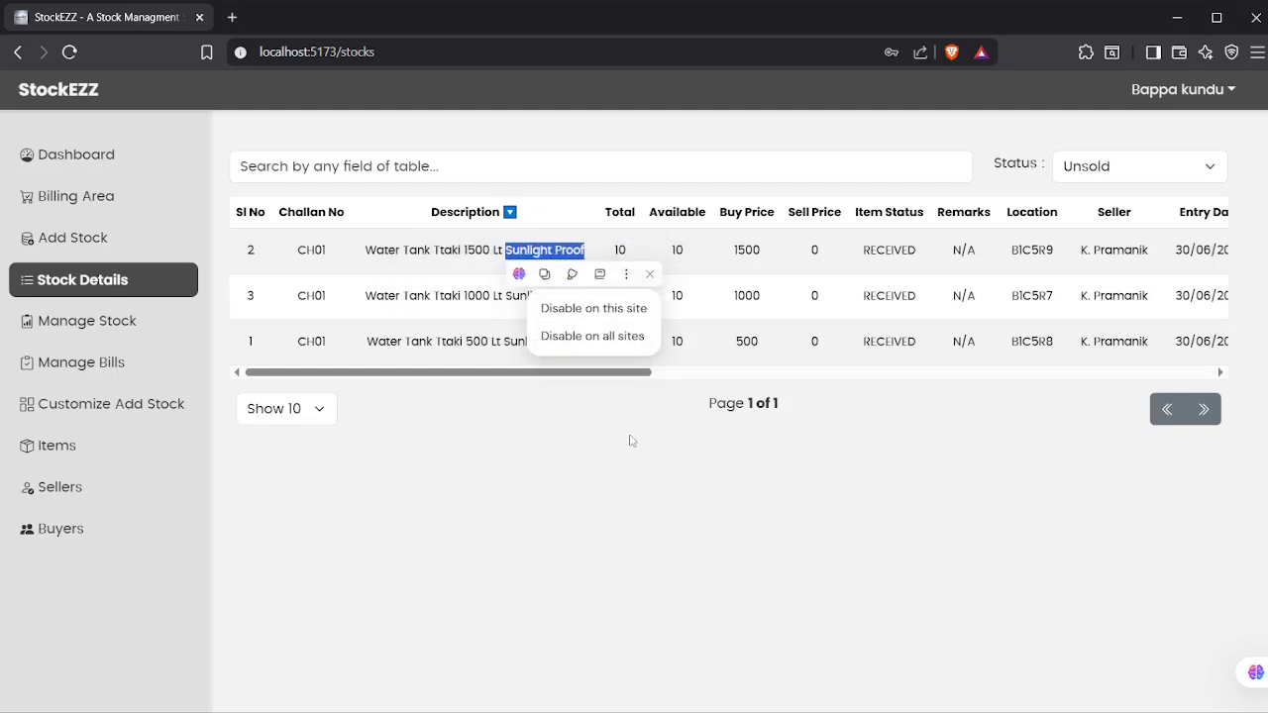
pyautogui.click(630, 437)
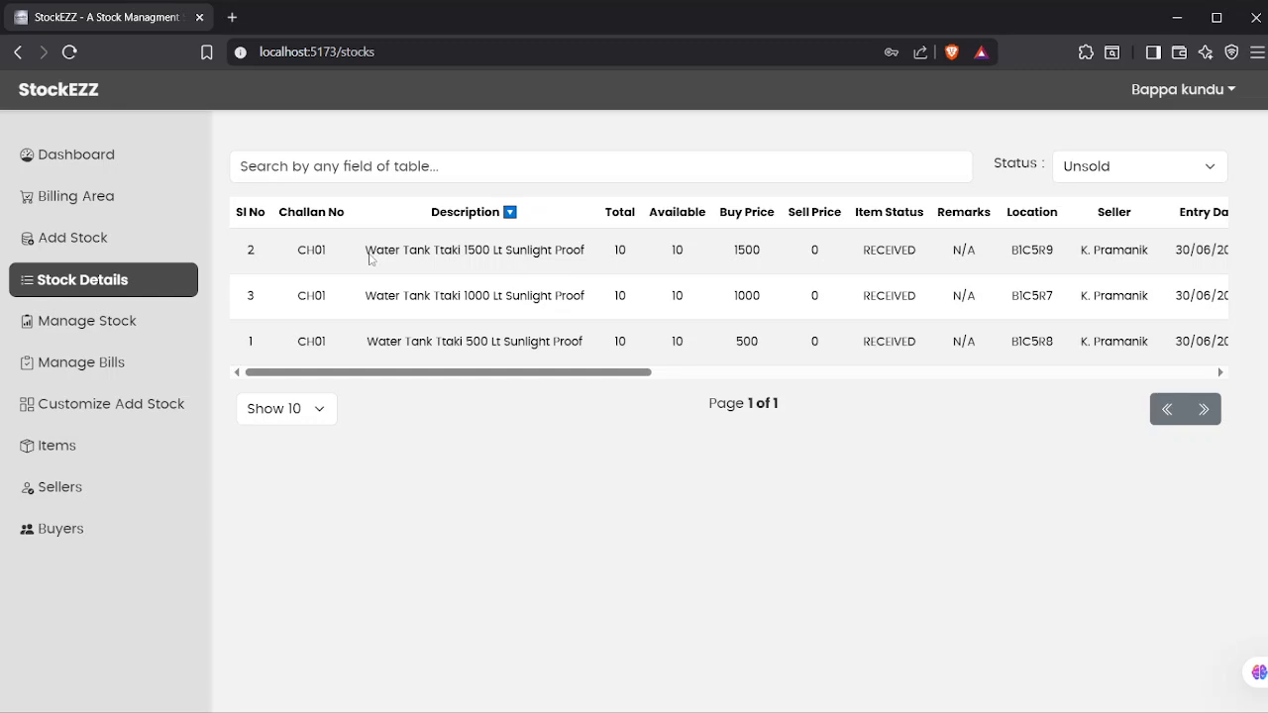
# - Remove the Description sorting and look over the search field and the table's columns
pyautogui.click(458, 211)
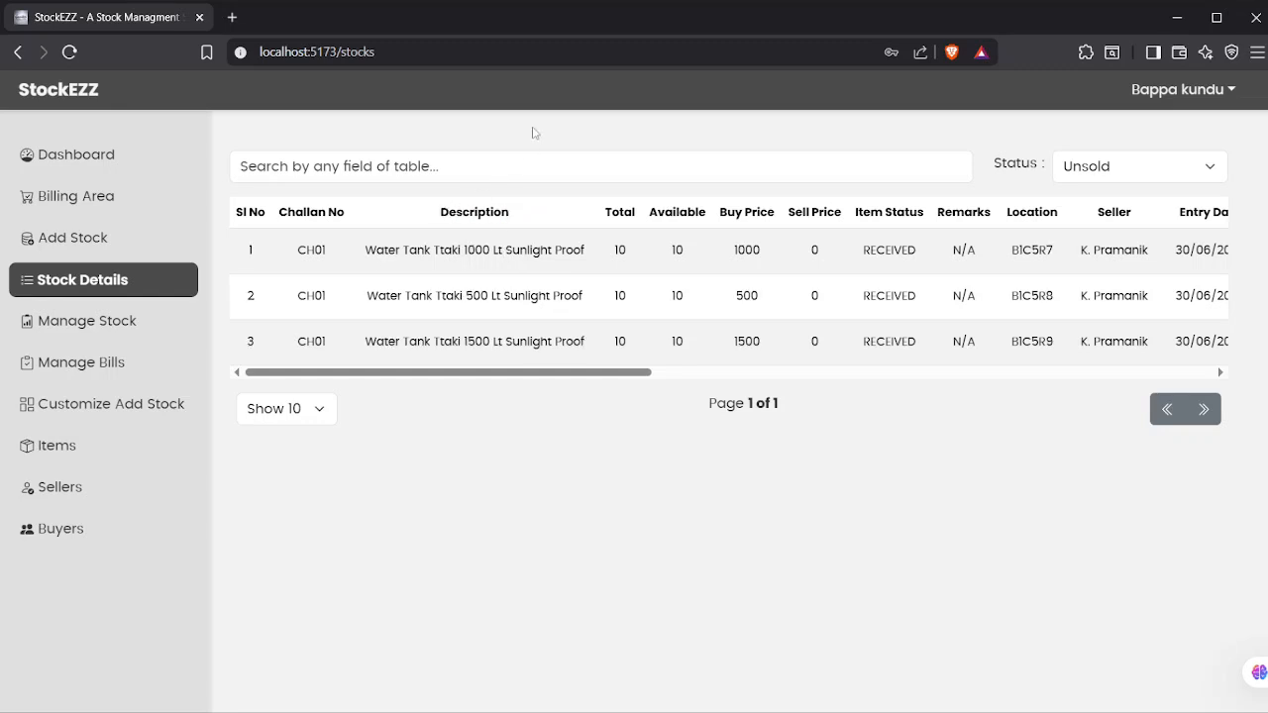
pyautogui.click(454, 159)
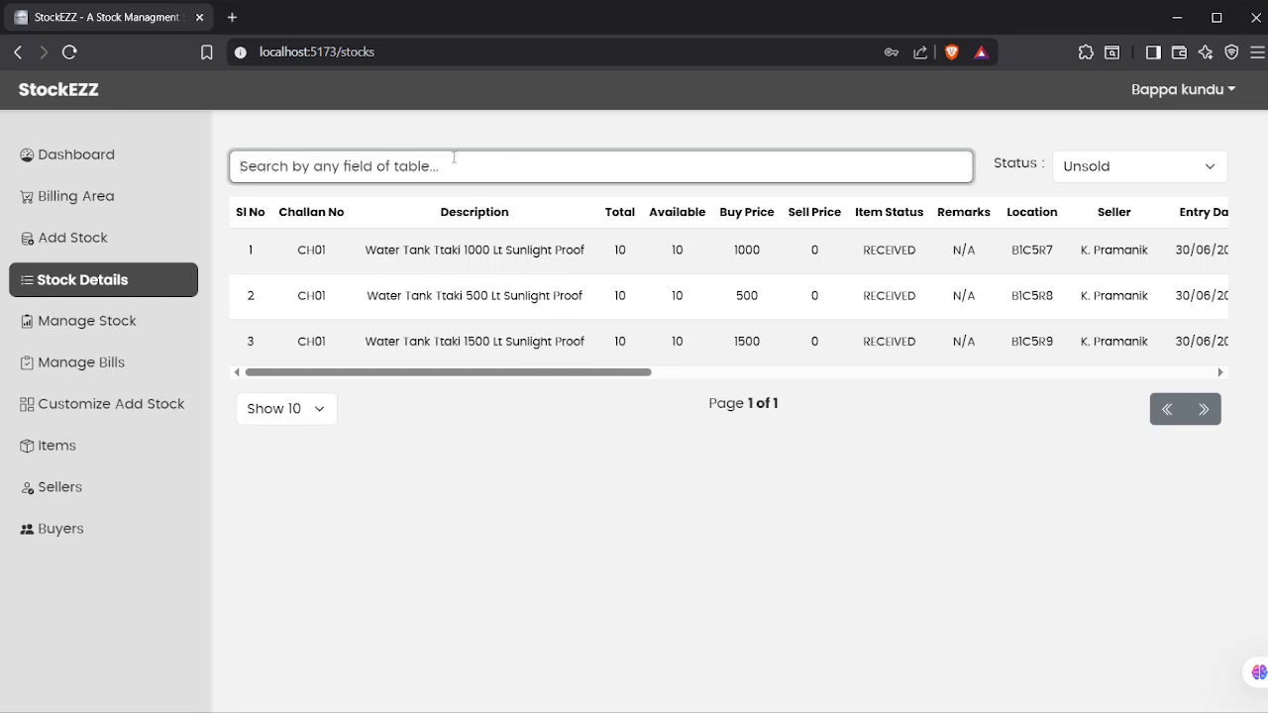
pyautogui.click(667, 438)
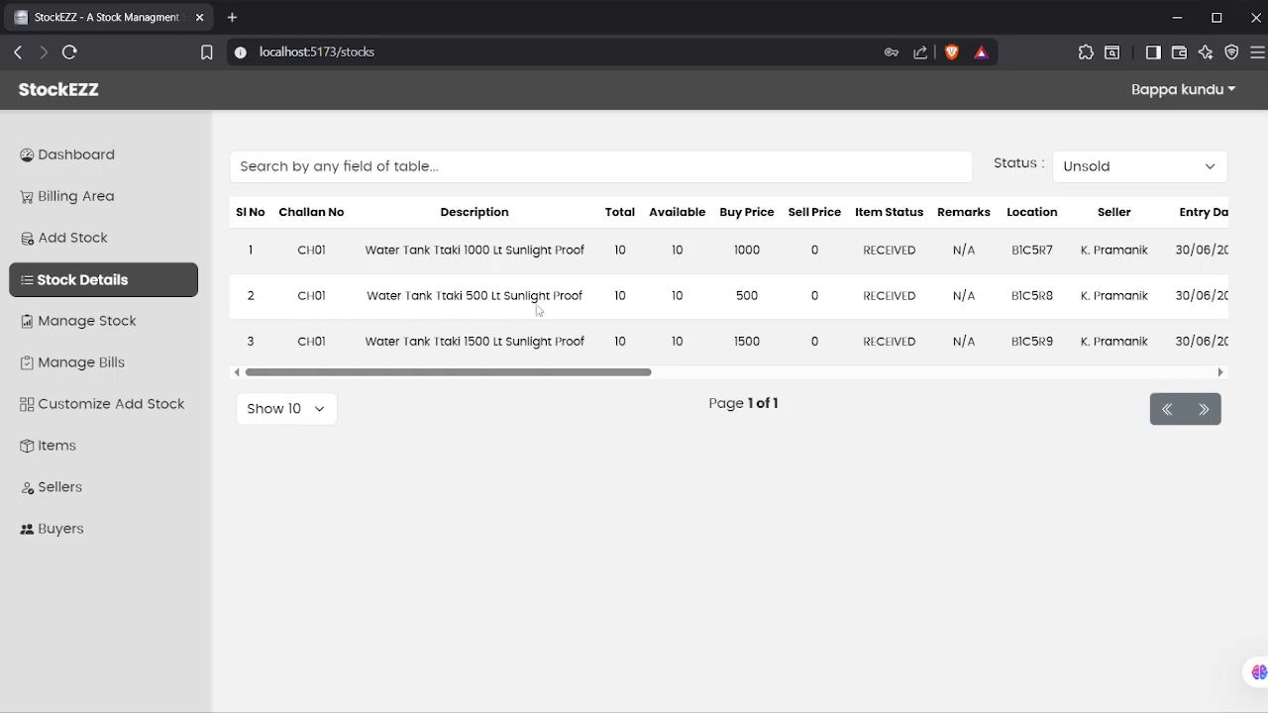
pyautogui.moveTo(555, 372); pyautogui.dragTo(44, 394)
# - Return to the Add Stock form and review its empty header and item fields, focusing on Total Quantity
pyautogui.click(73, 238)
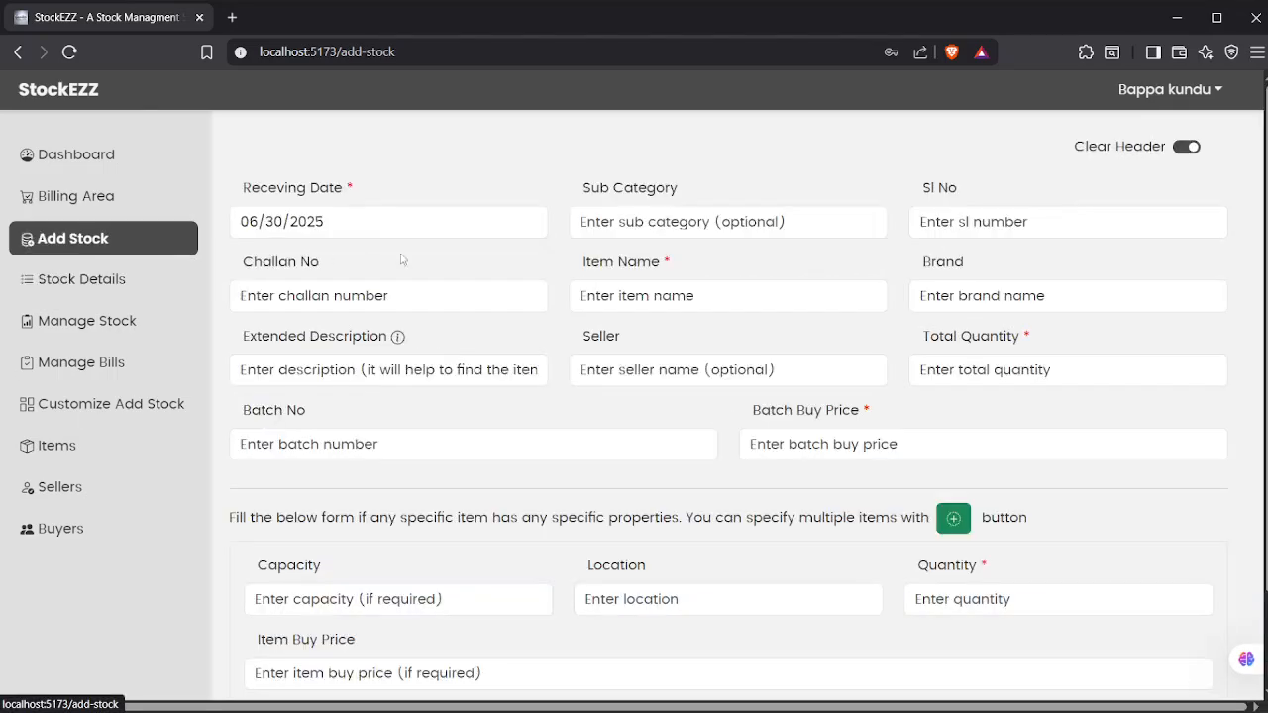
pyautogui.scroll(-1, 492, 330)
pyautogui.scroll(1, 495, 333)
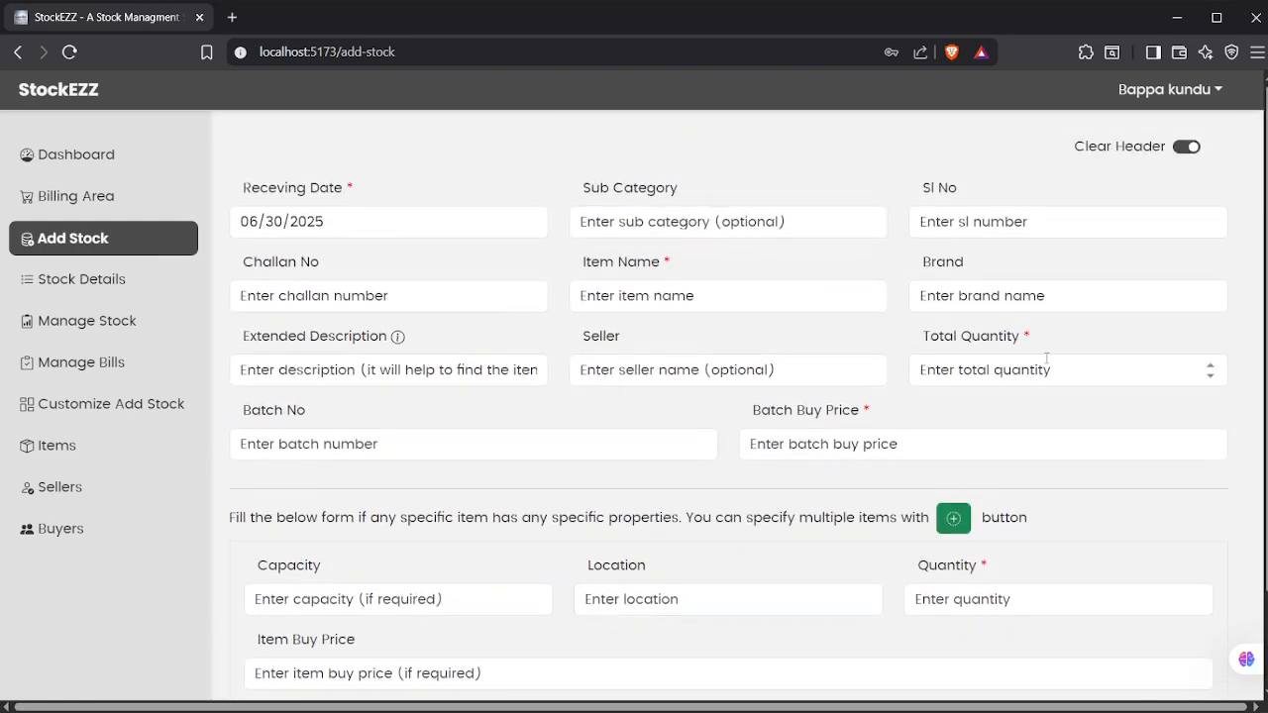
pyautogui.scroll(-1, 672, 443)
pyautogui.scroll(1, 672, 442)
pyautogui.scroll(-2, 693, 480)
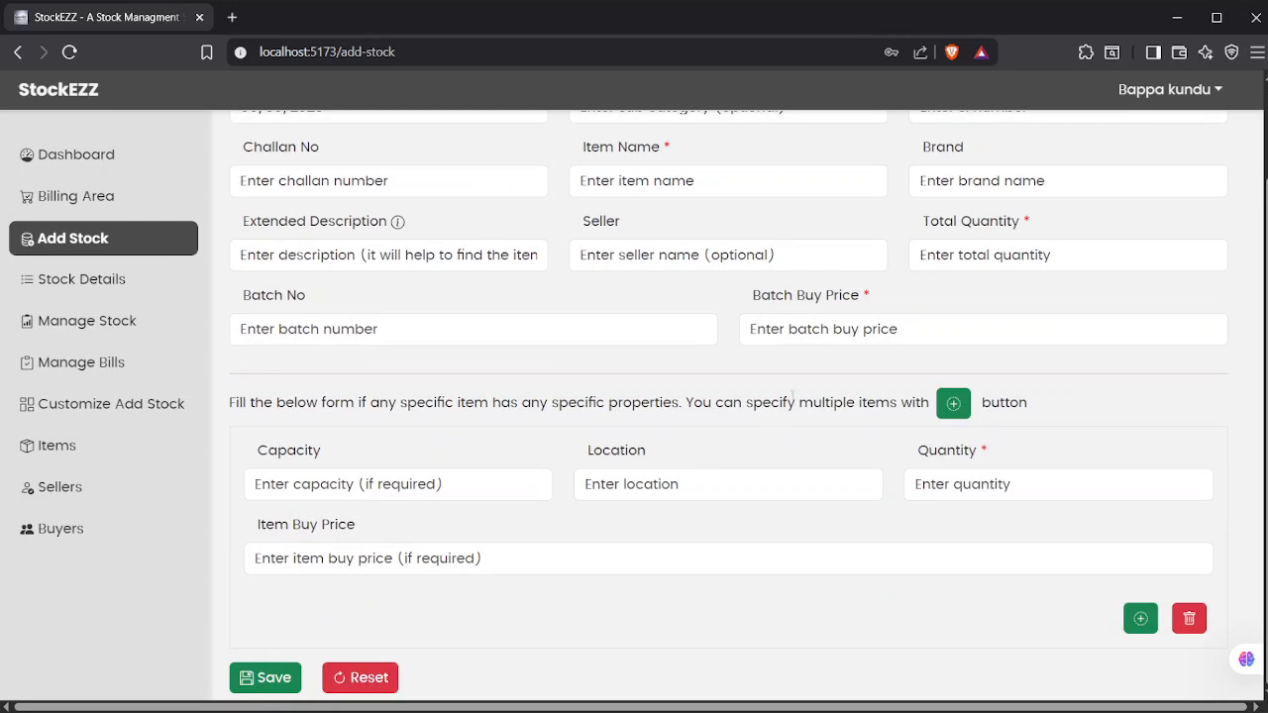
pyautogui.scroll(2, 961, 325)
pyautogui.click(970, 368)
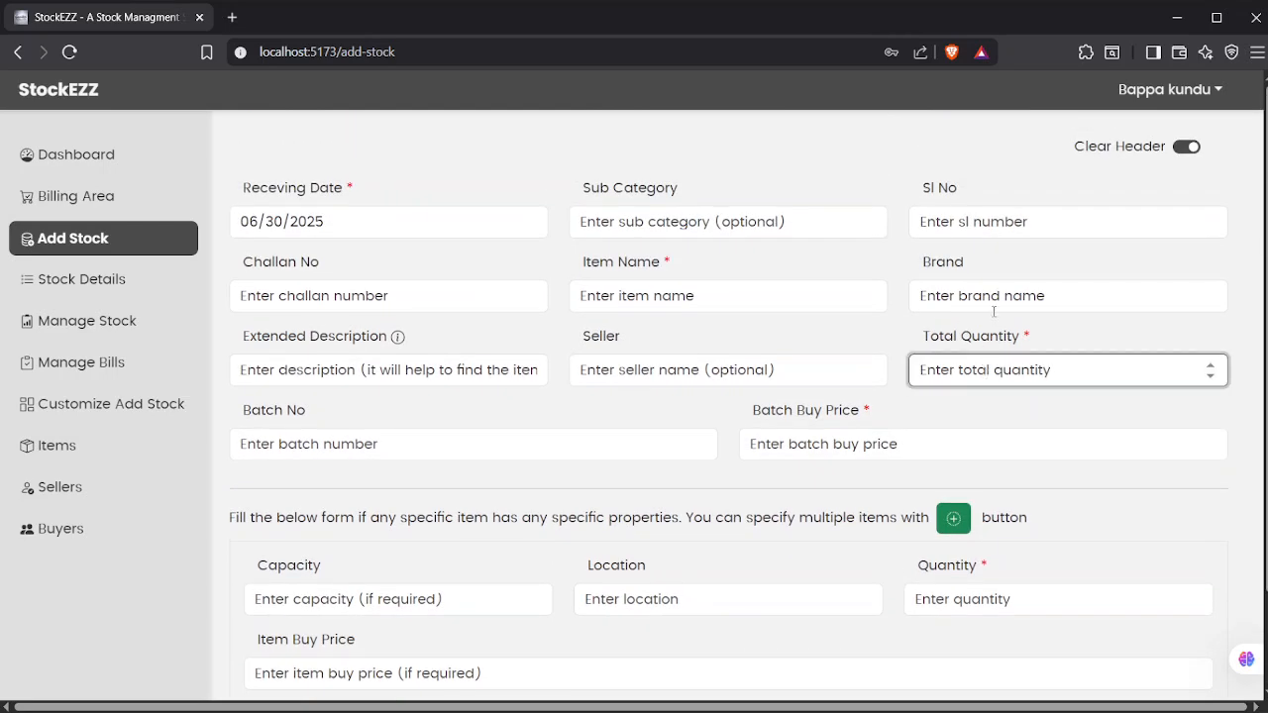